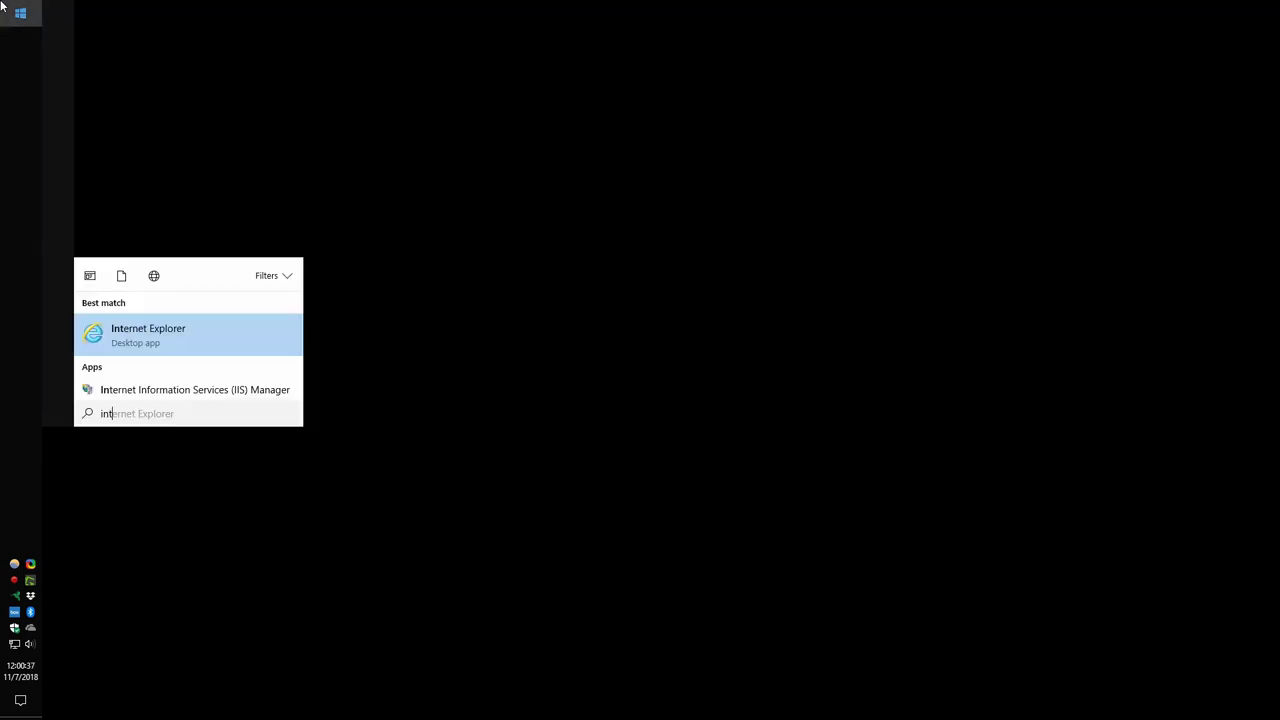
Step: Launch Internet Explorer and load the MaxTime dashboard at 192.168.1.2/maxtime
{"action": "key", "text": "Return"}
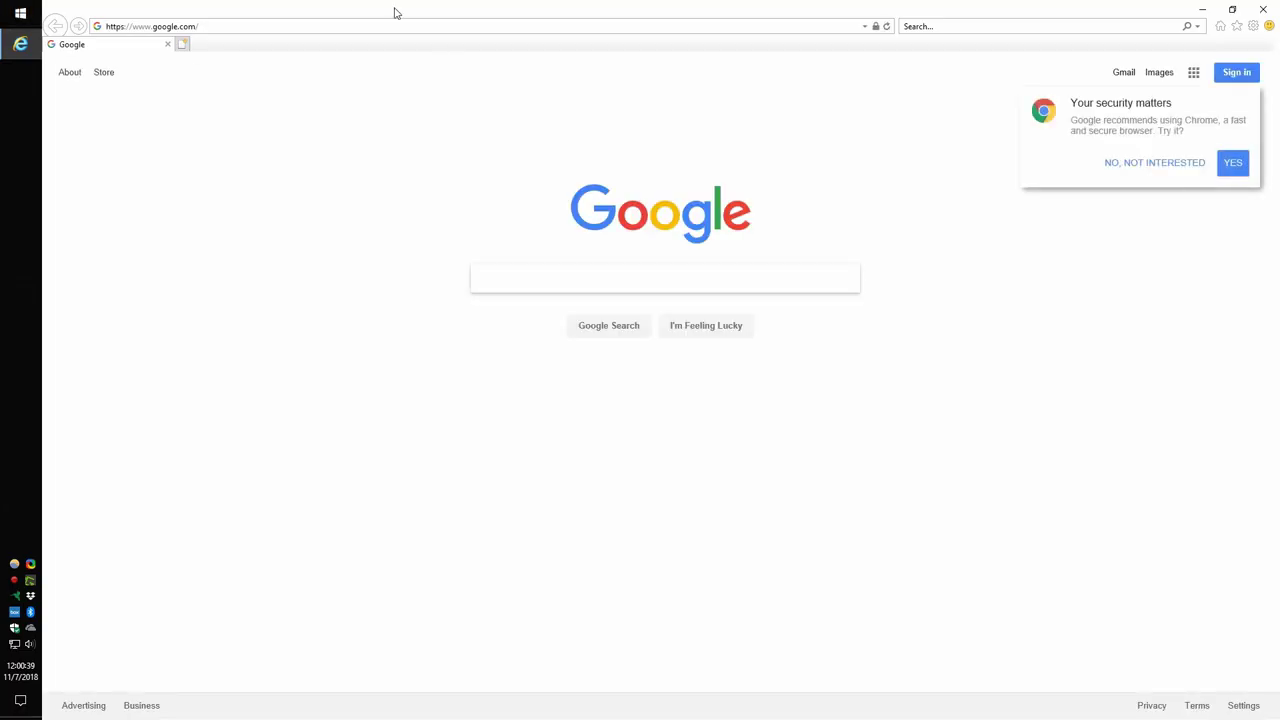
{"action": "left_click", "coordinate": [302, 27]}
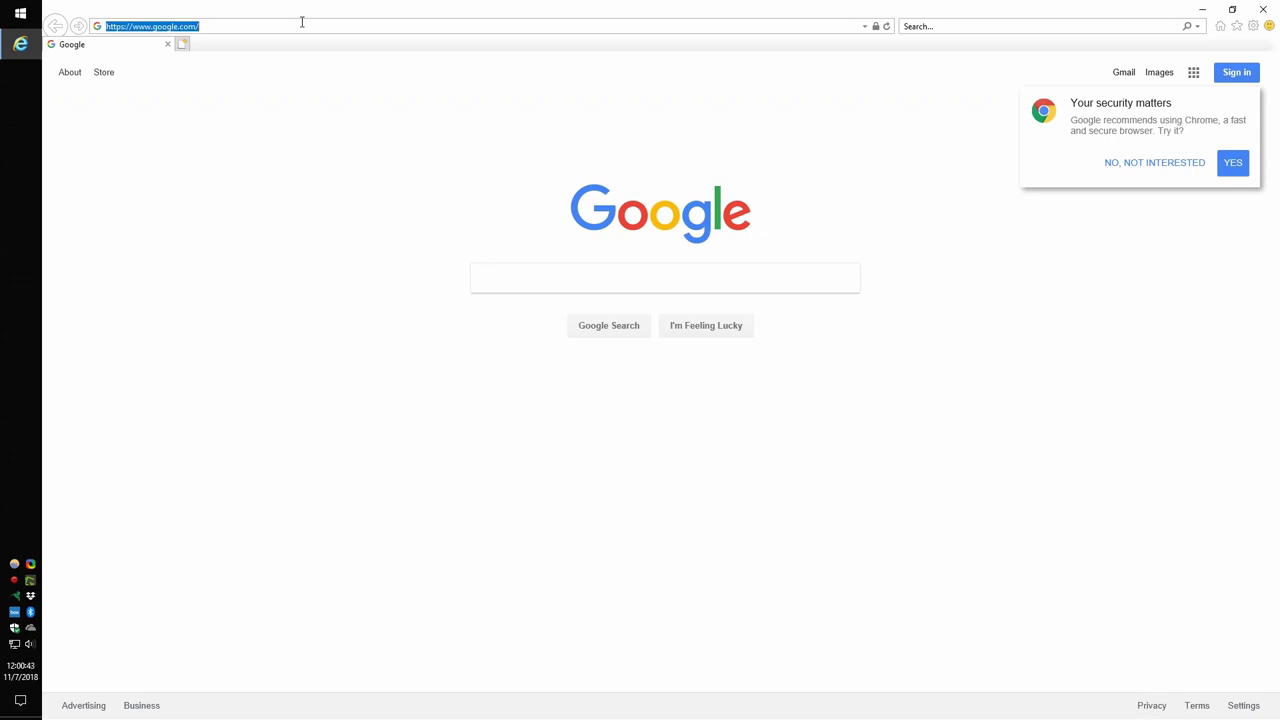
{"action": "type", "text": "192"}
{"action": "left_click", "coordinate": [300, 44]}
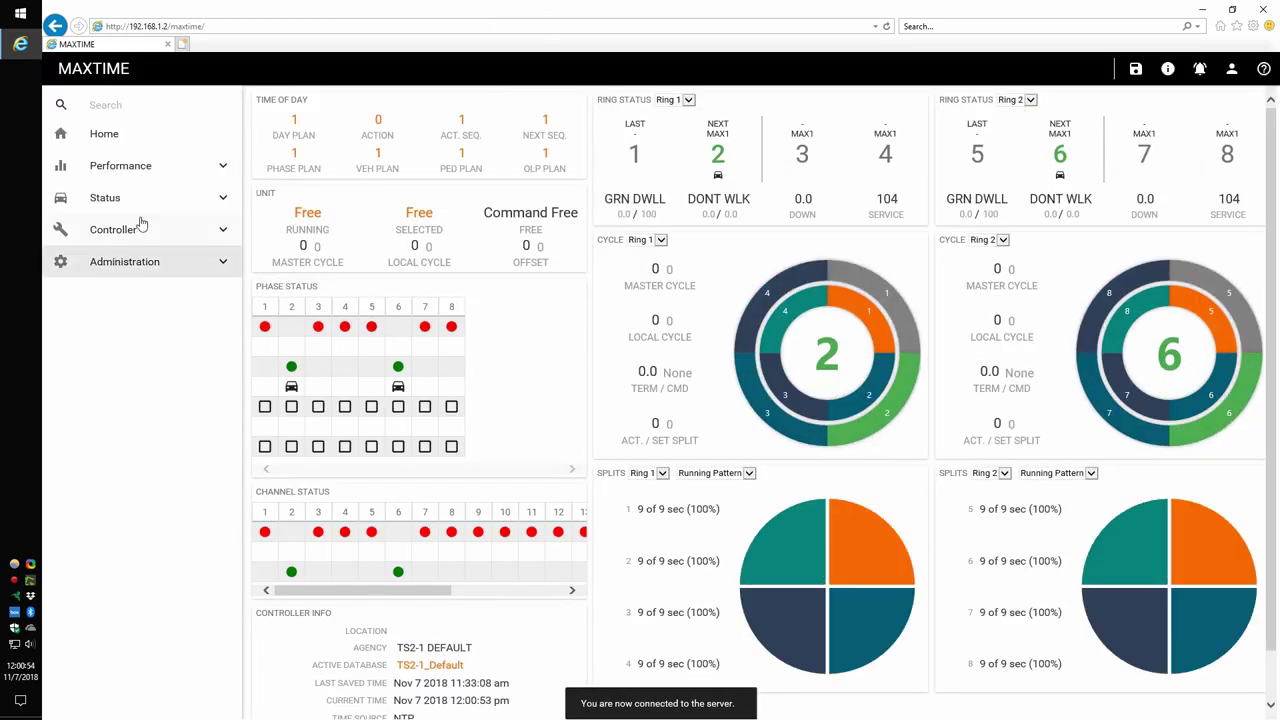
{"action": "left_click", "coordinate": [102, 137]}
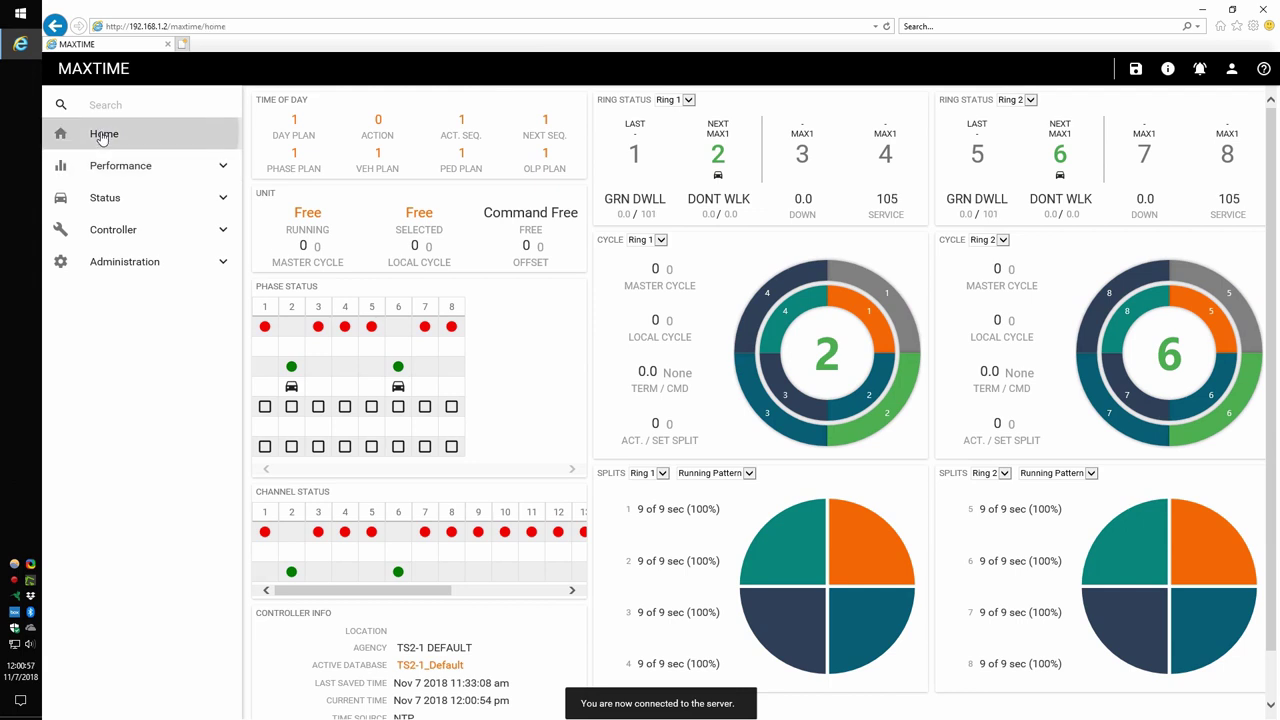
{"action": "left_click", "coordinate": [107, 168]}
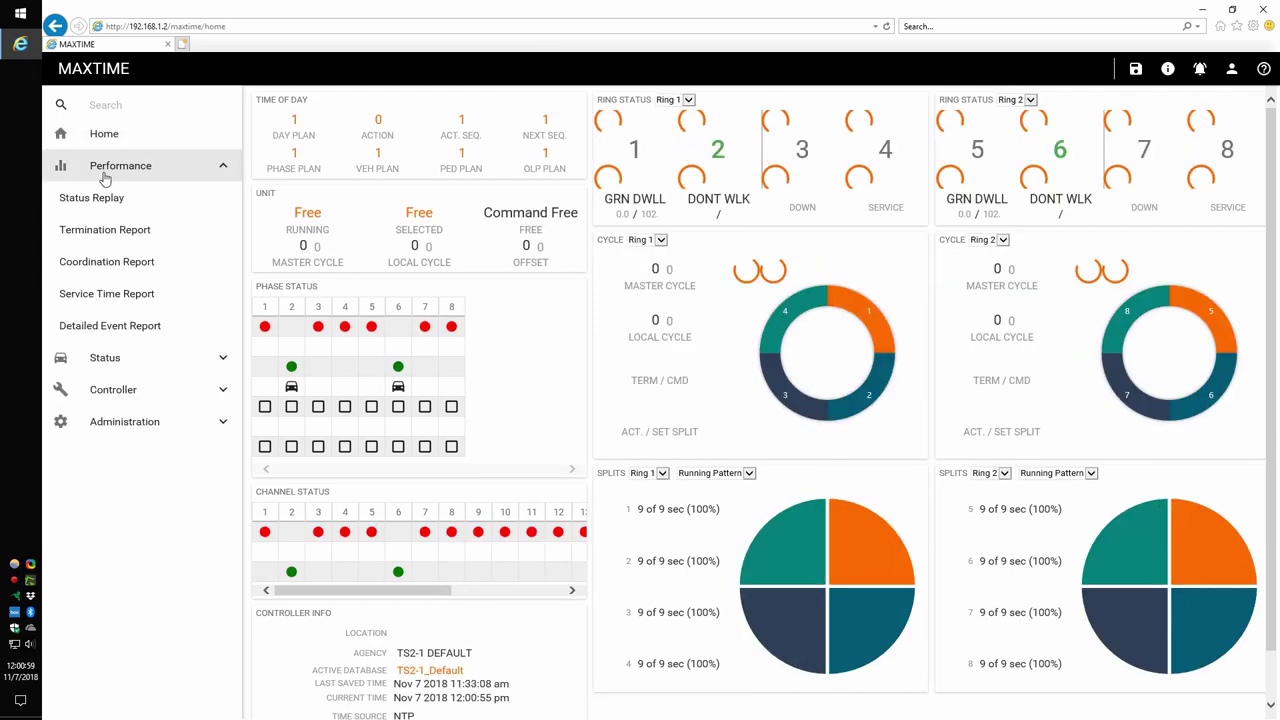
{"action": "left_click", "coordinate": [114, 168]}
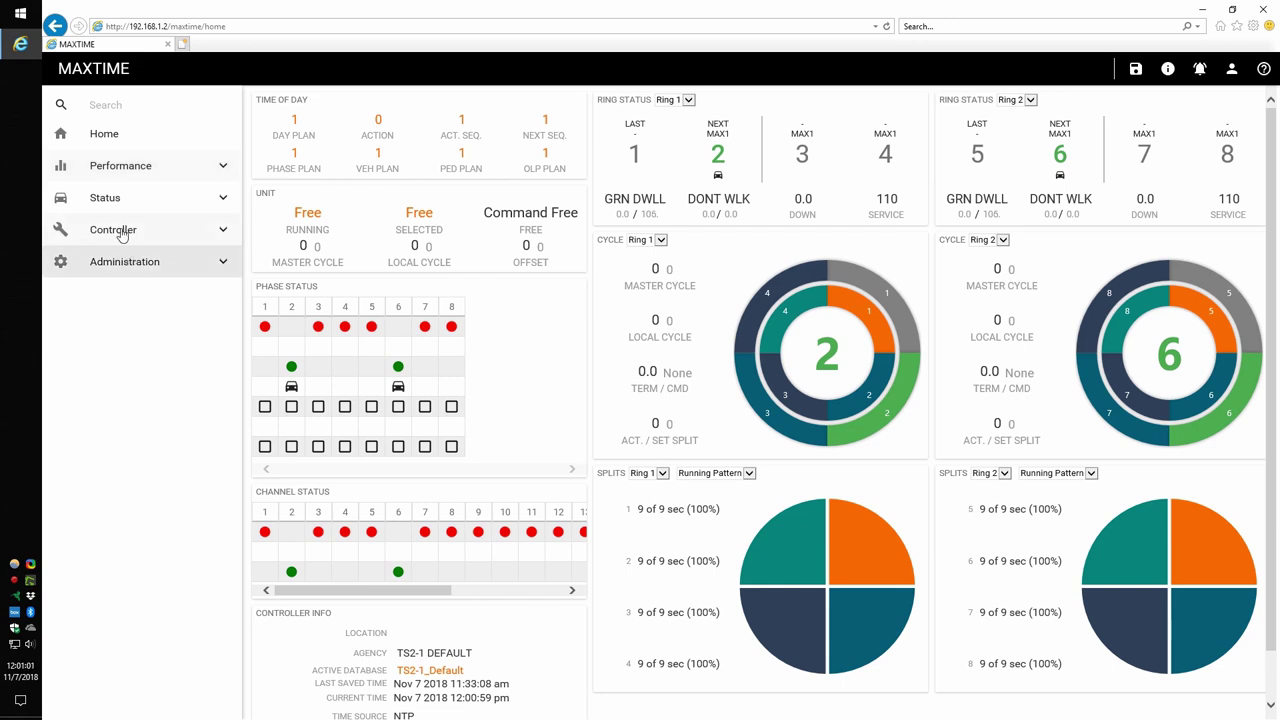
{"action": "left_click", "coordinate": [118, 232]}
{"action": "left_click", "coordinate": [110, 233]}
{"action": "left_click", "coordinate": [122, 263]}
{"action": "left_click", "coordinate": [122, 264]}
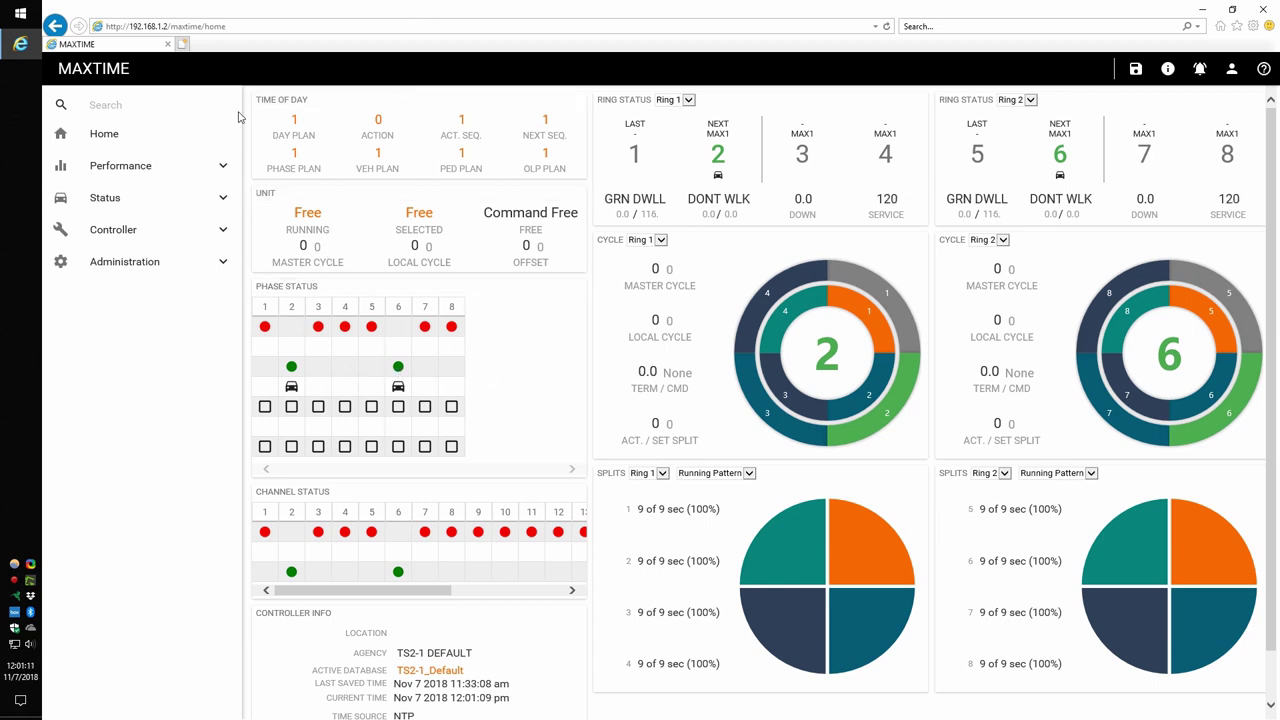
Step: Open Front Panel Emulator via the 'front pa' sidebar search, show its Status screen, and restore the window
{"action": "type", "text": "fro"}
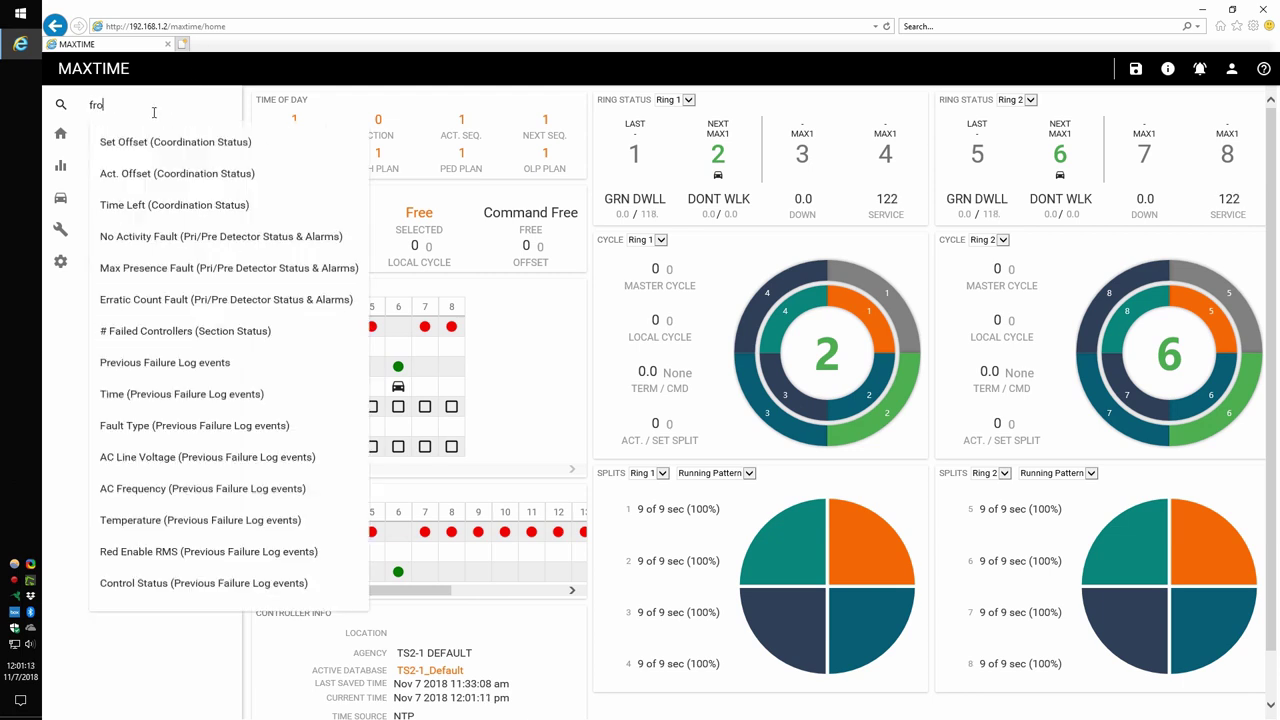
{"action": "type", "text": "nt pa"}
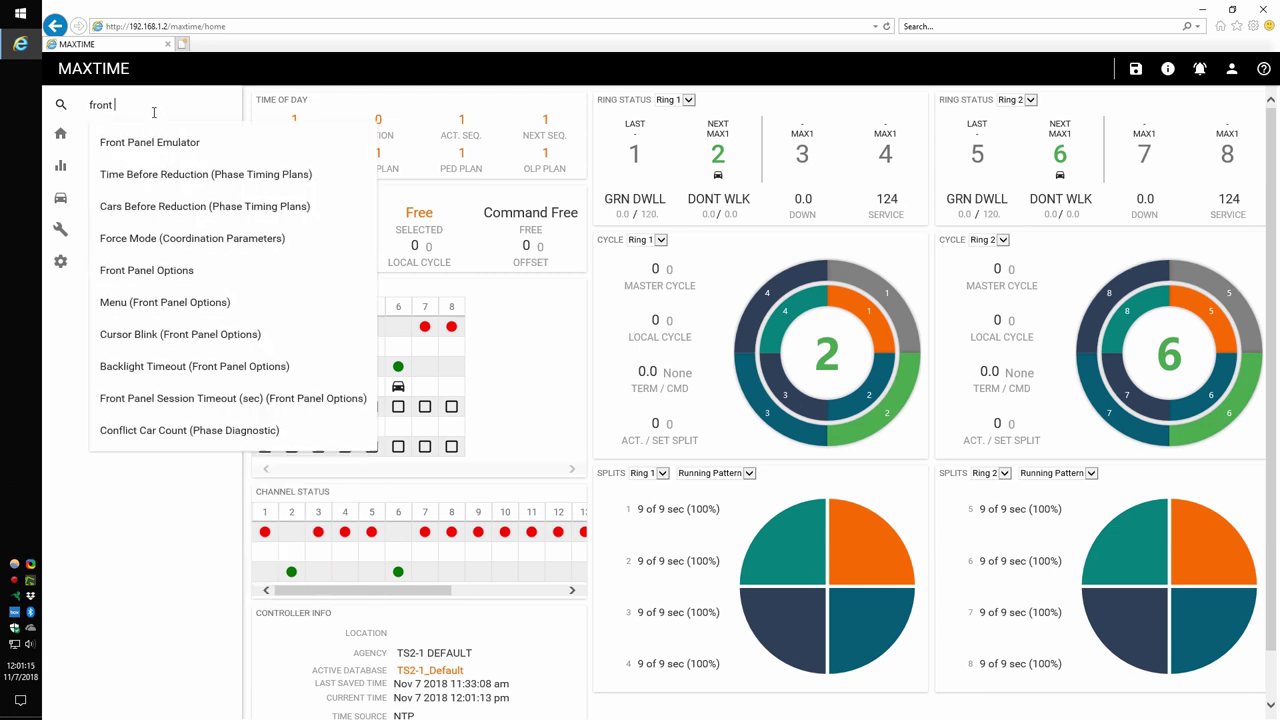
{"action": "left_click", "coordinate": [150, 142]}
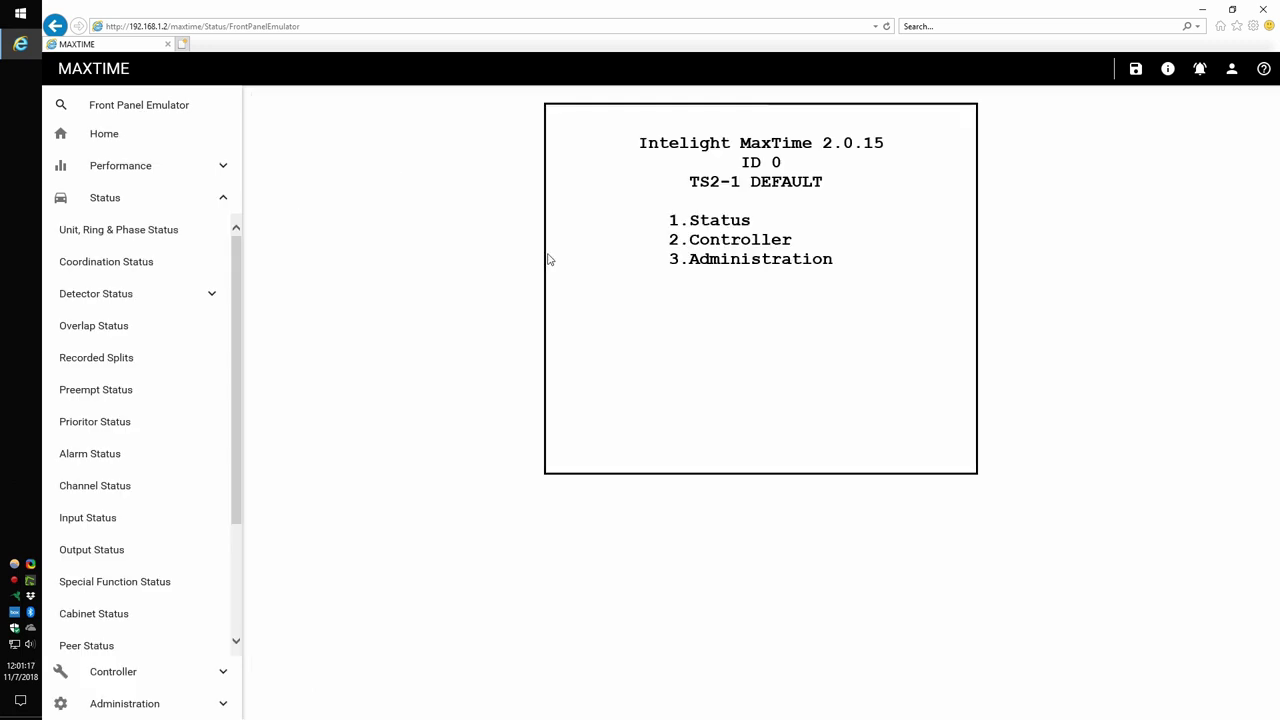
{"action": "key", "text": "1"}
{"action": "key", "text": "1"}
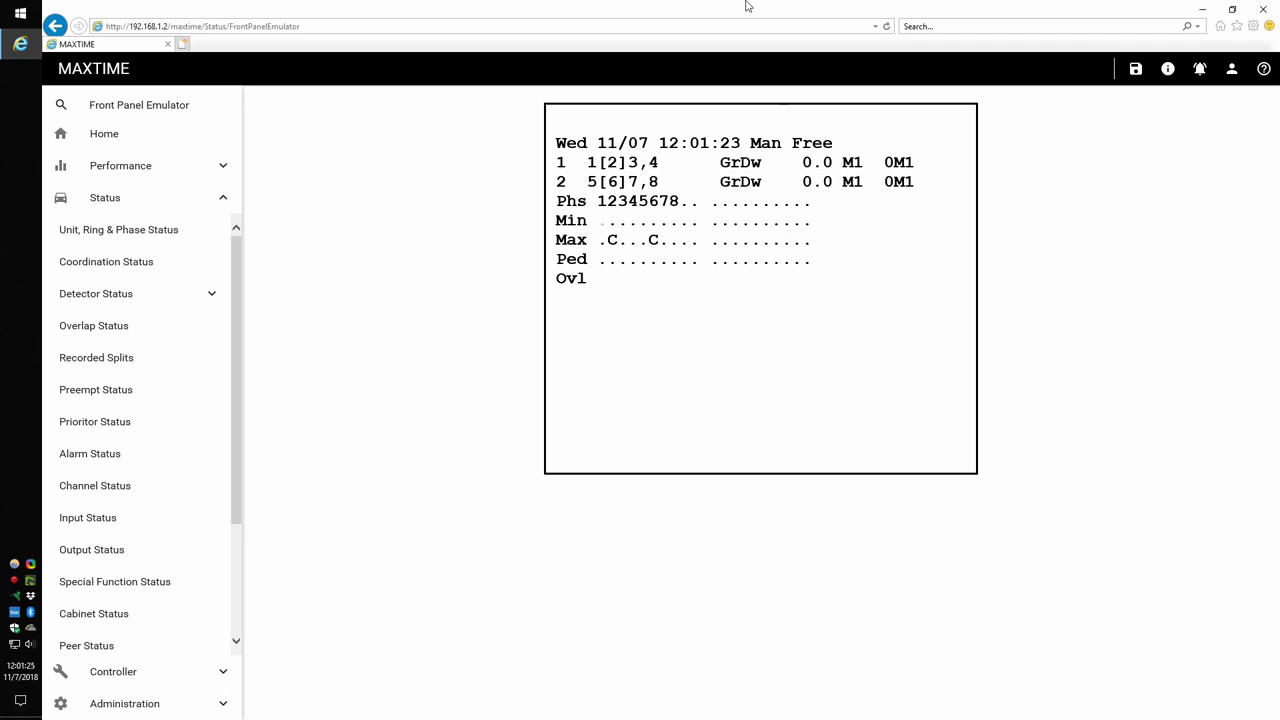
{"action": "left_click_drag", "start_coordinate": [745, 6], "coordinate": [1279, 185]}
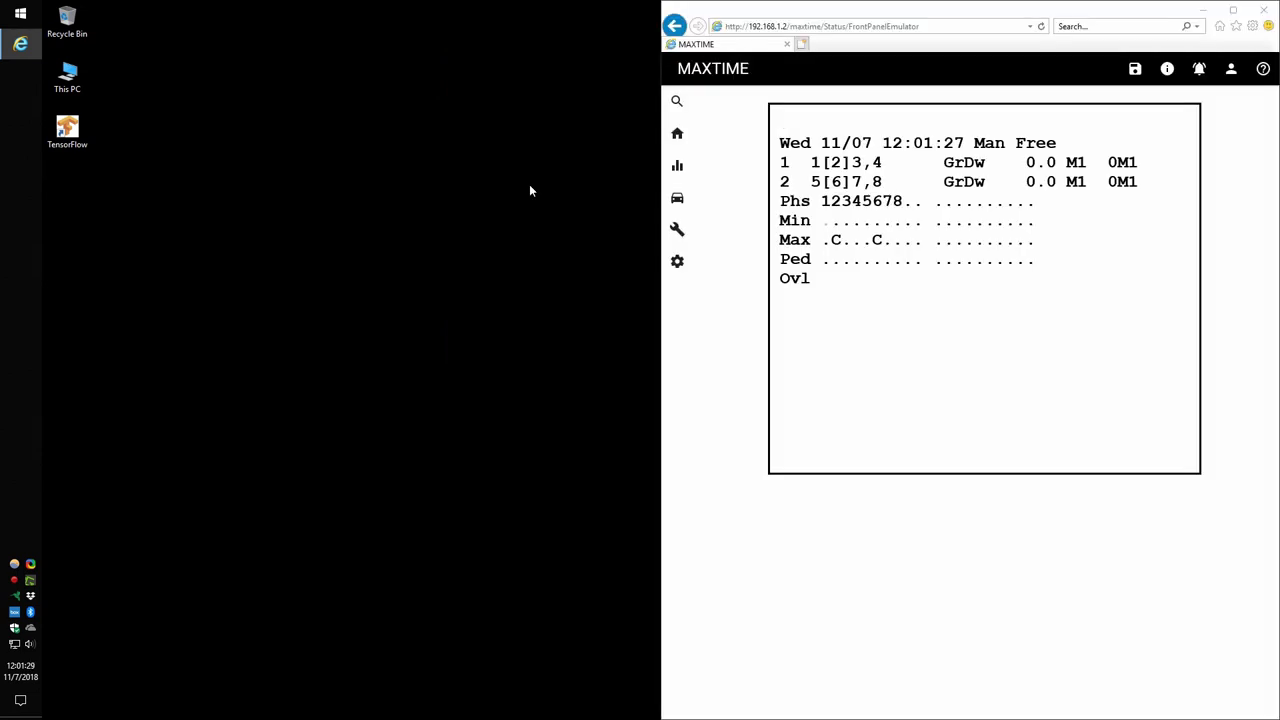
Step: Snap the emulator browser window to the left half of the screen
{"action": "key", "text": "super+Left"}
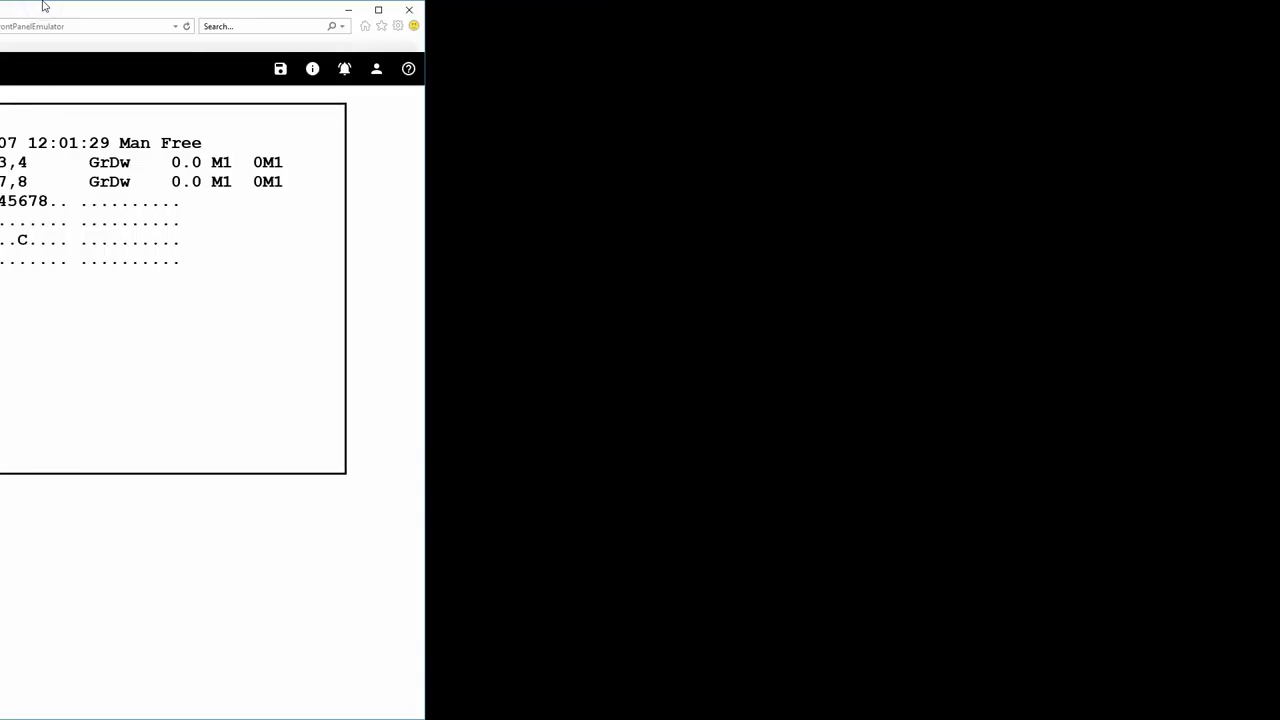
{"action": "key", "text": "super+Up"}
{"action": "key", "text": "super+Right"}
{"action": "key", "text": "super+Left"}
{"action": "key", "text": "super+Up"}
{"action": "key", "text": "super+Left"}
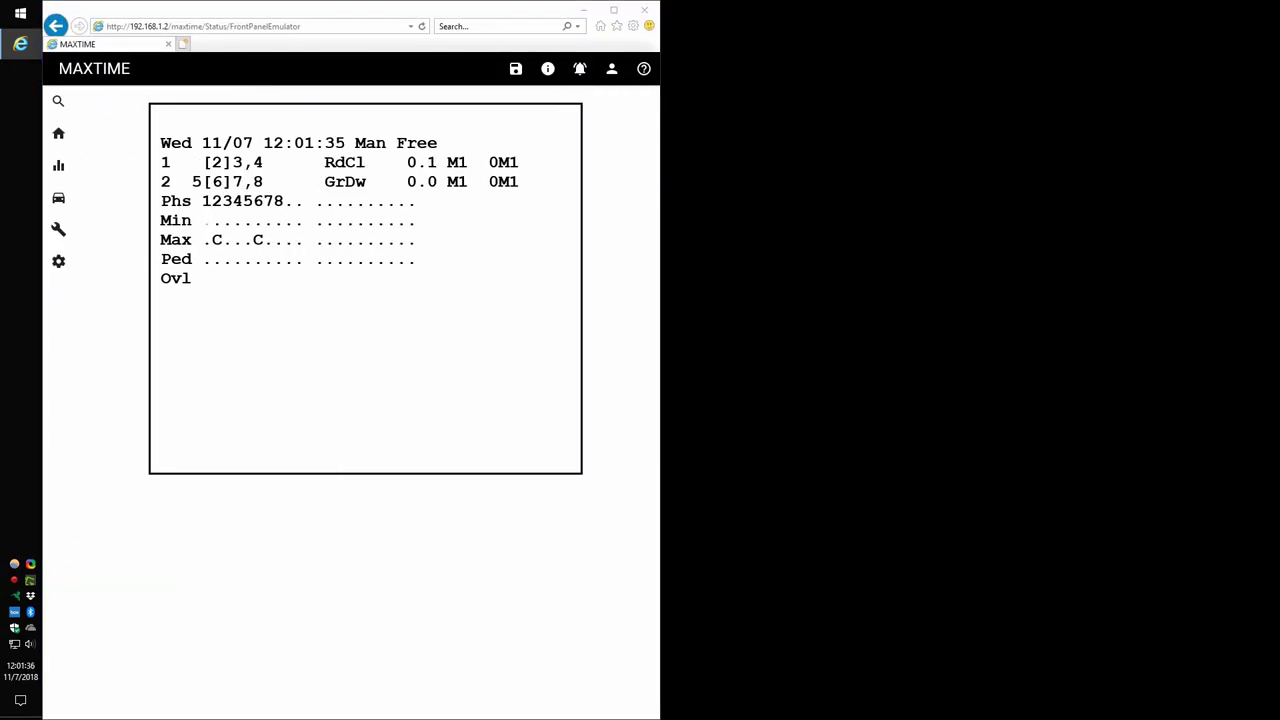
{"action": "left_click", "coordinate": [460, 36]}
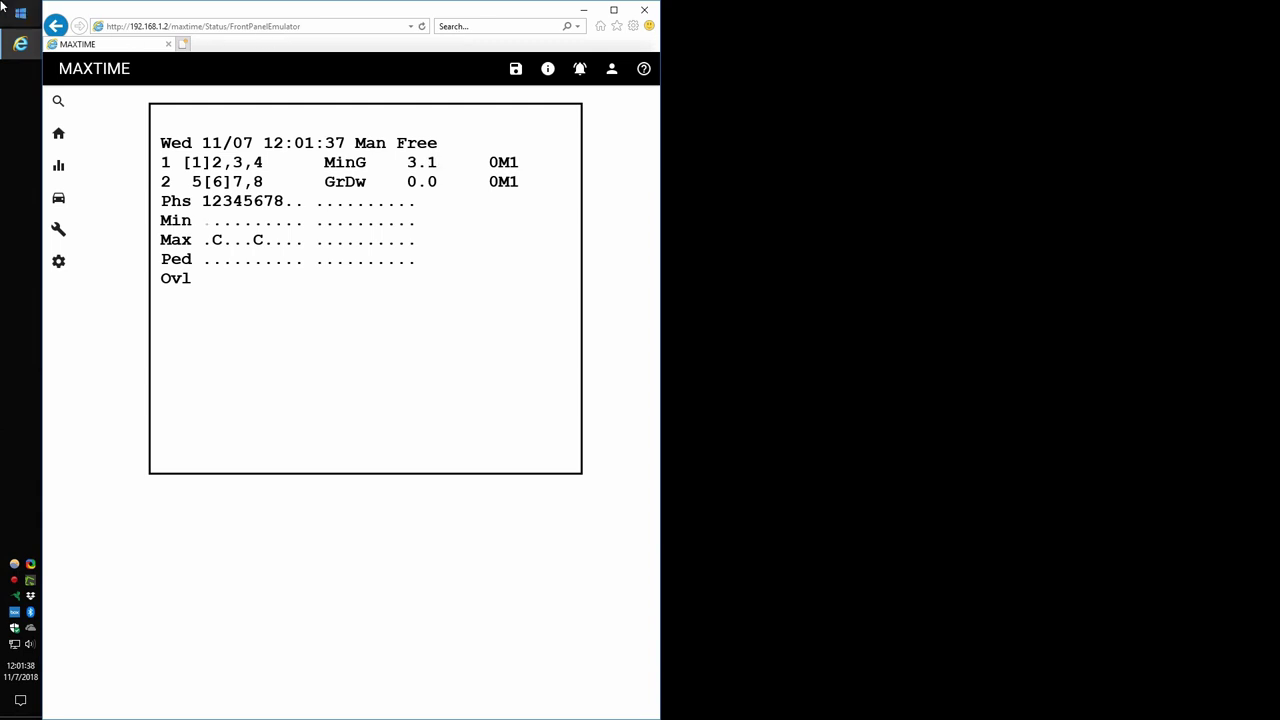
Step: Open a second Internet Explorer window on the right half and load 192.168.1.2
{"action": "left_click", "coordinate": [3, 8]}
{"action": "type", "text": "inter"}
{"action": "key", "text": "Return"}
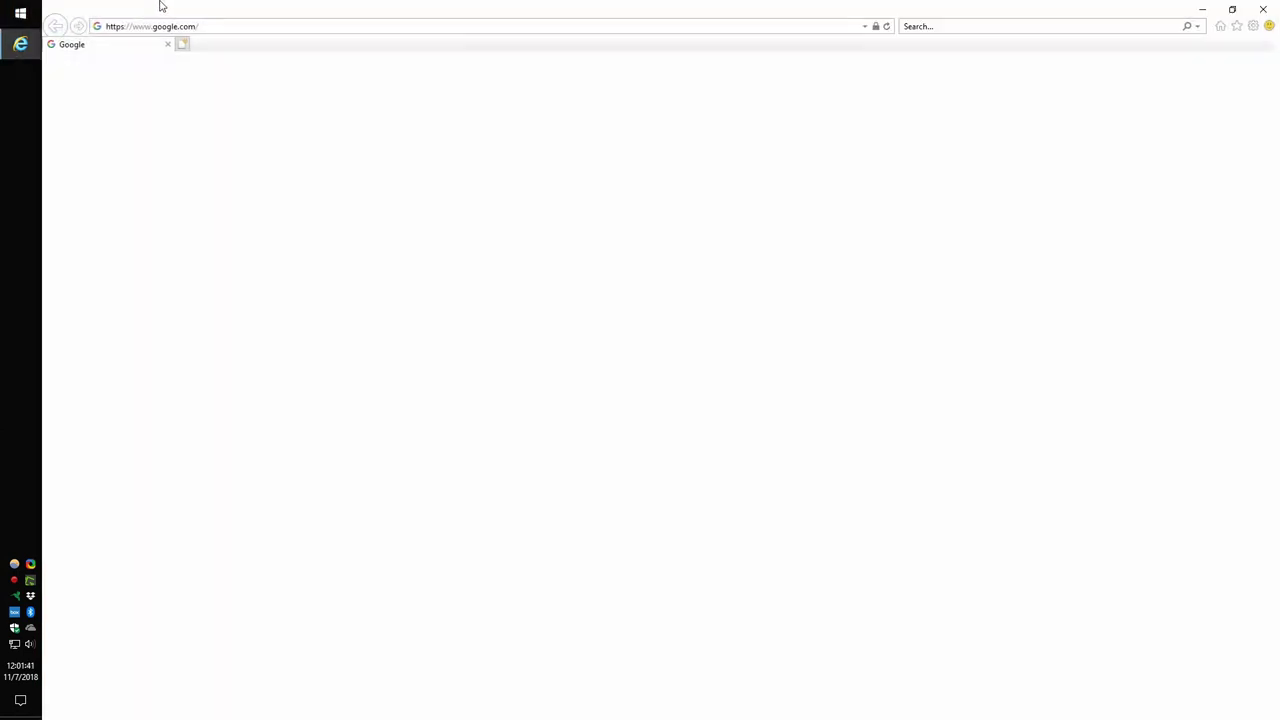
{"action": "key", "text": "super+Right"}
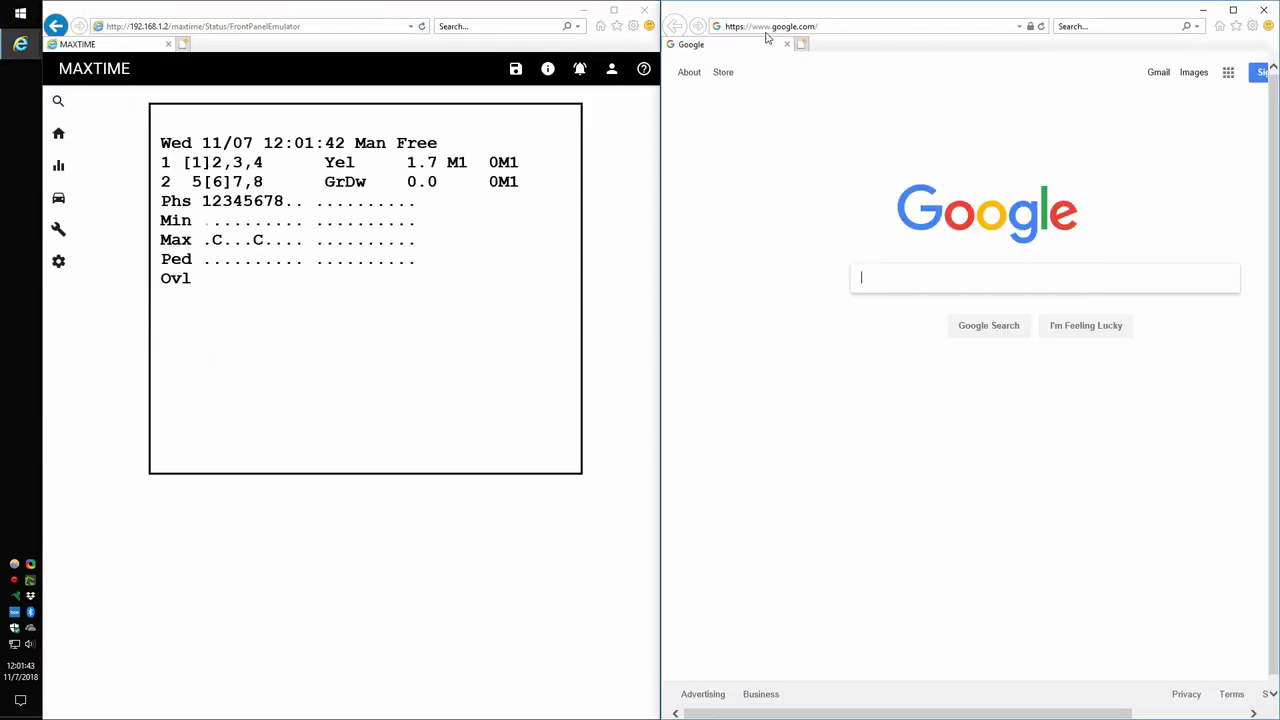
{"action": "left_click", "coordinate": [766, 29]}
{"action": "type", "text": "192.168.1.2/"}
{"action": "key", "text": "Return"}
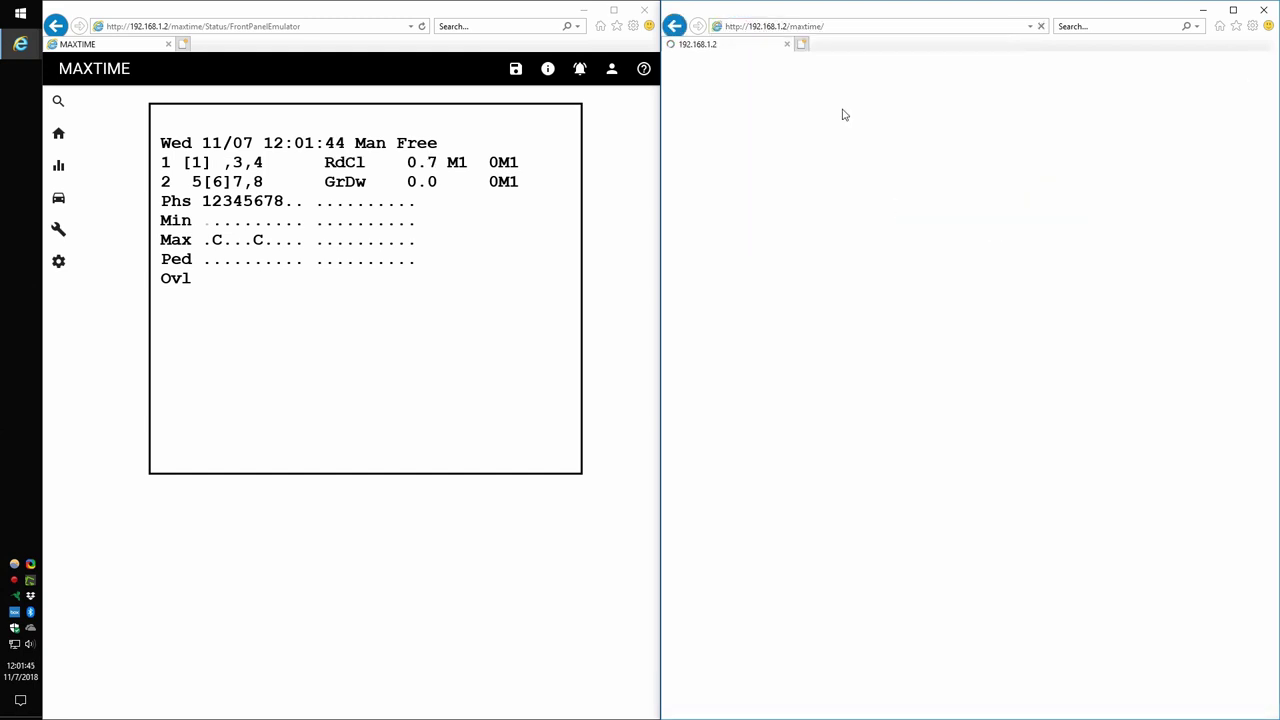
Step: Snap the dashboard window to the left half and the emulator to the right half
{"action": "mouse_move", "coordinate": [655, 177]}
{"action": "left_mouse_down"}
{"action": "mouse_move", "coordinate": [449, 168]}
{"action": "mouse_move", "coordinate": [660, 185]}
{"action": "left_mouse_up"}
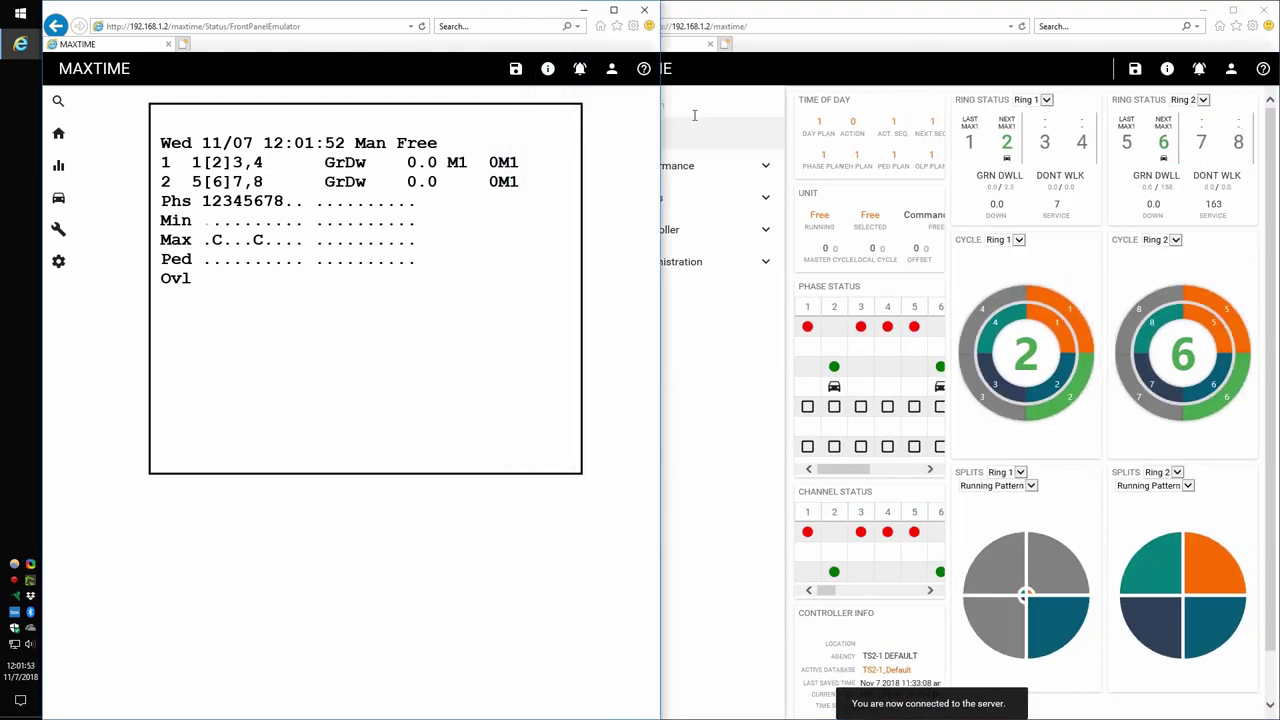
{"action": "left_click", "coordinate": [705, 20]}
{"action": "key", "text": "super+Left"}
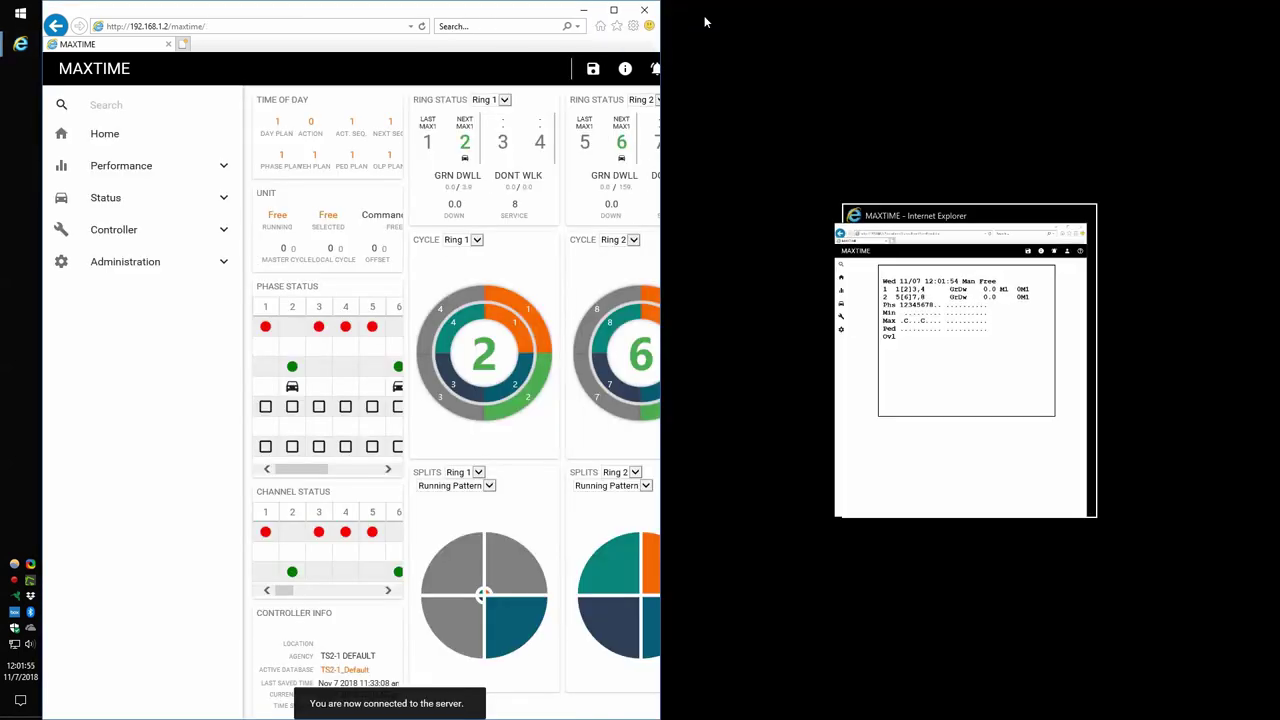
{"action": "left_click", "coordinate": [943, 323]}
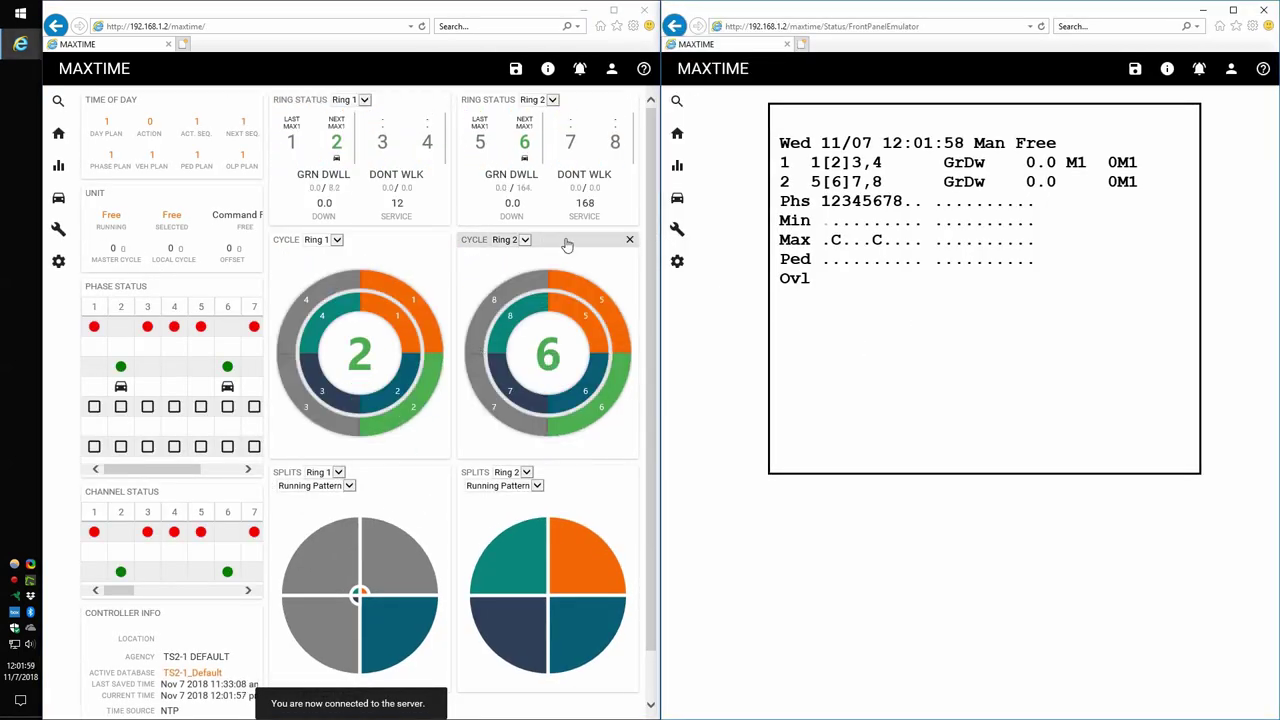
Step: Launch TS2 Virtual Cabinet Interface from the Start search
{"action": "left_click", "coordinate": [2, 5]}
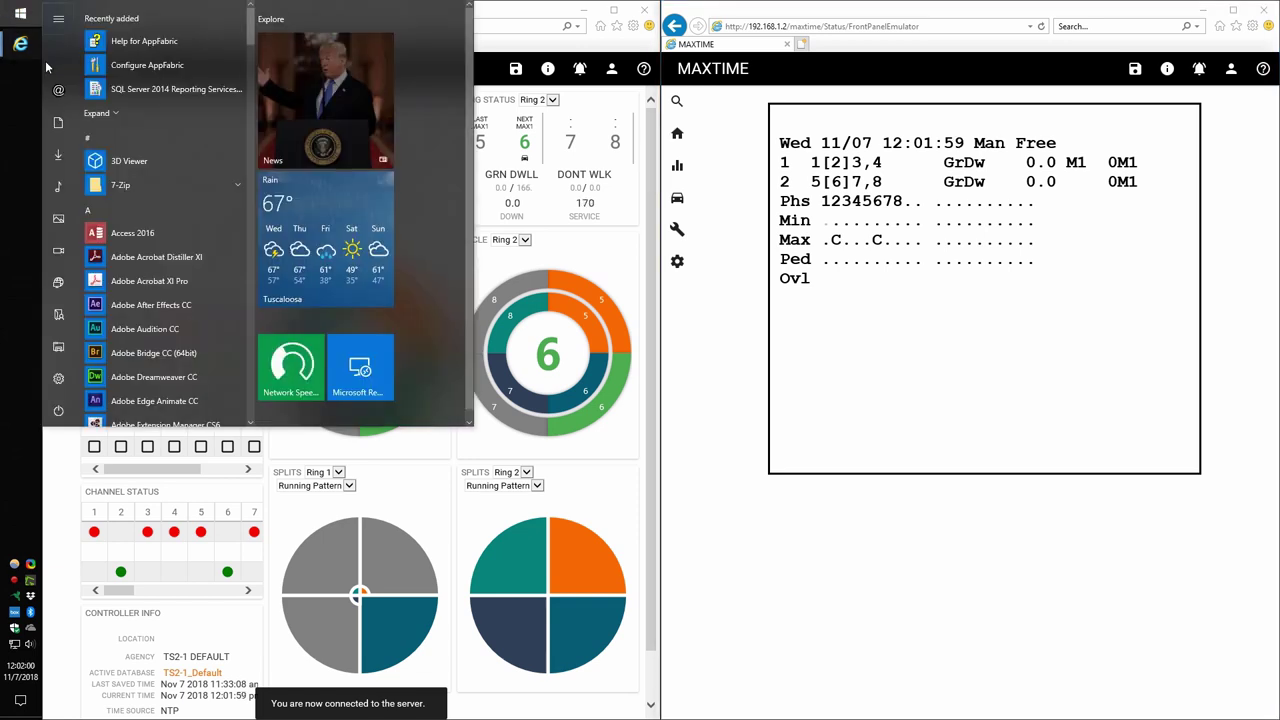
{"action": "type", "text": "ts2"}
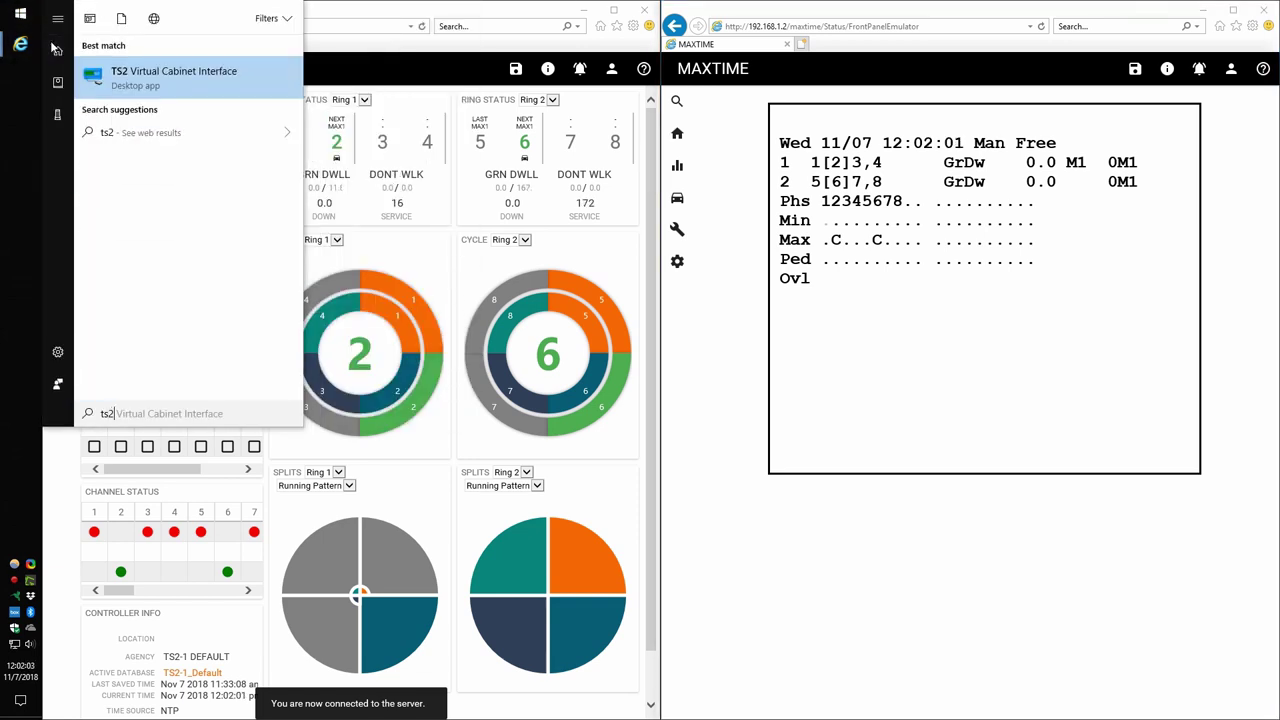
{"action": "left_click", "coordinate": [143, 78]}
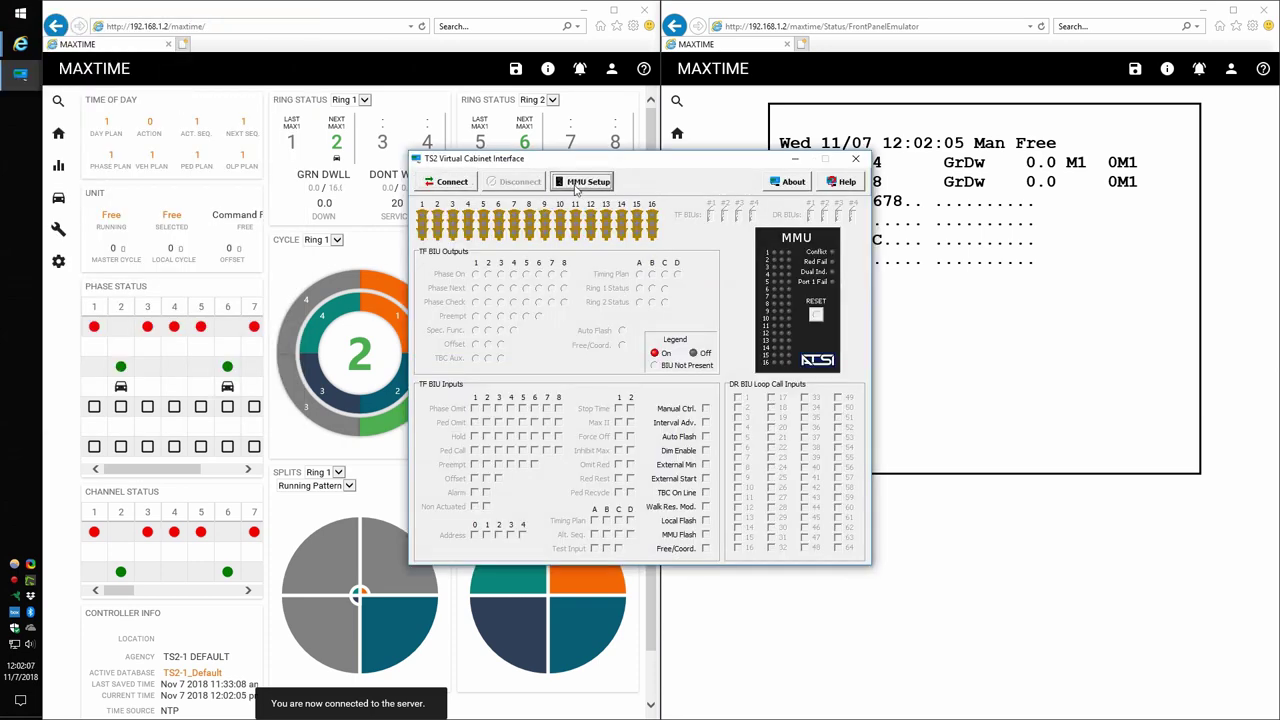
Step: Apply the predefined 'Just Work' MMU configuration and reposition the cabinet window lower right
{"action": "left_click", "coordinate": [582, 182]}
{"action": "left_click", "coordinate": [564, 500]}
{"action": "left_click", "coordinate": [500, 511]}
{"action": "left_click", "coordinate": [622, 386]}
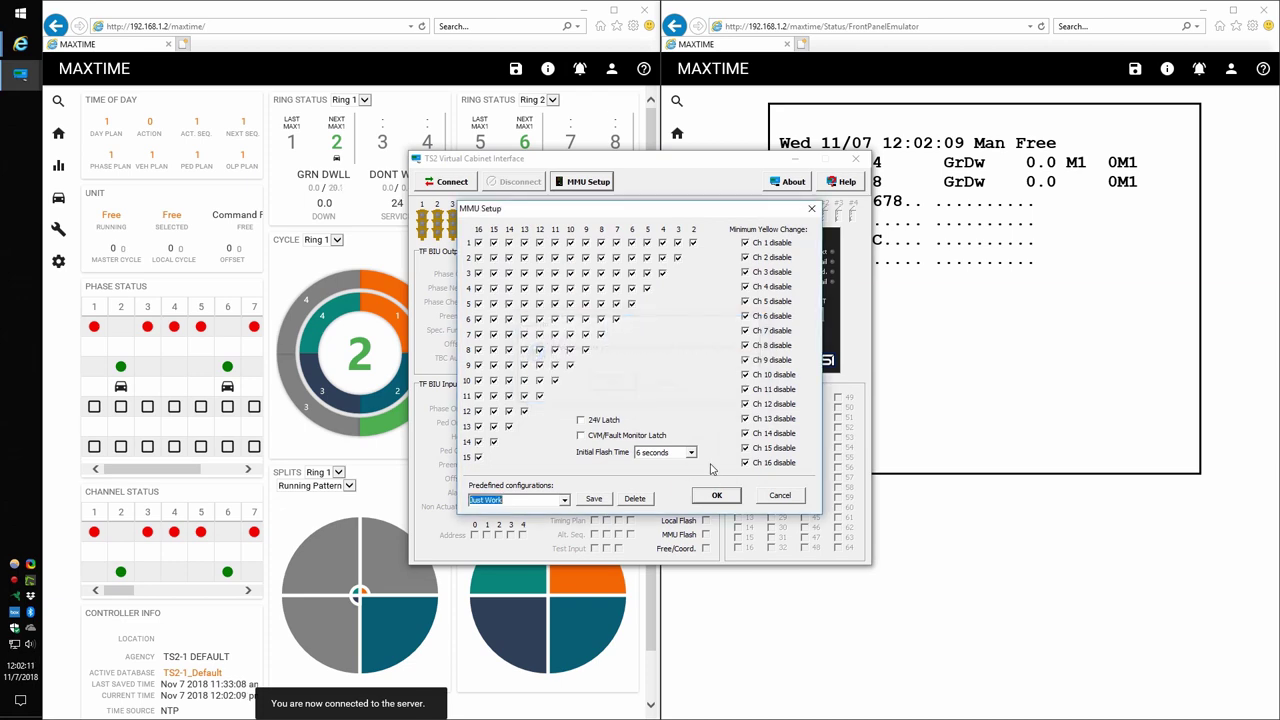
{"action": "left_click", "coordinate": [716, 495]}
{"action": "left_click_drag", "start_coordinate": [617, 160], "coordinate": [882, 292]}
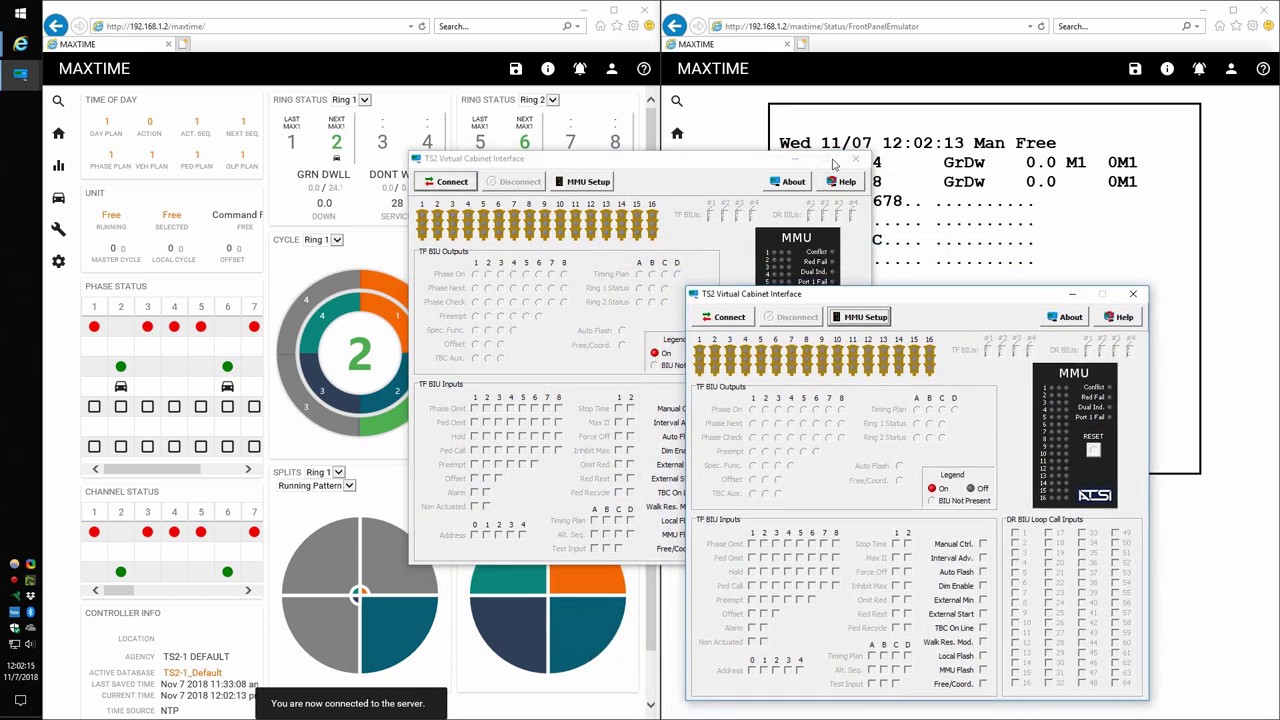
{"action": "left_click", "coordinate": [873, 303]}
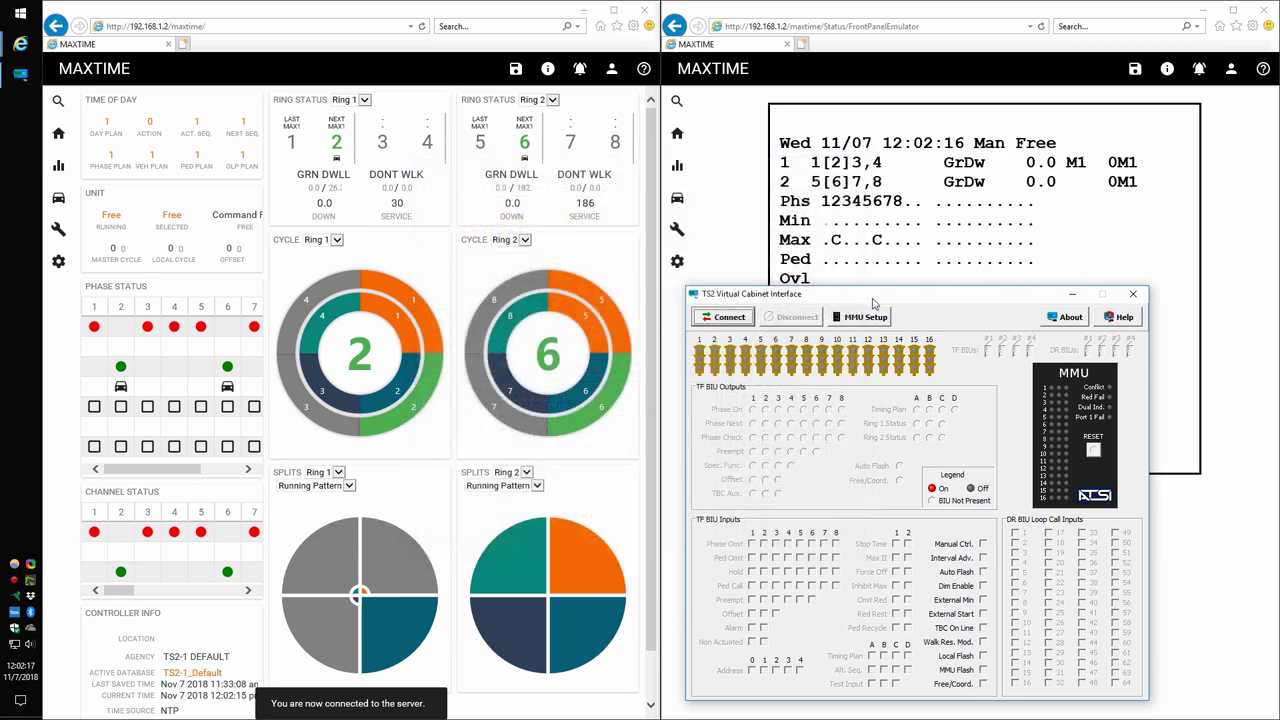
Step: Place and then remove vehicle calls on detectors 2 and 6 in the cabinet
{"action": "left_click_drag", "start_coordinate": [874, 302], "coordinate": [925, 294]}
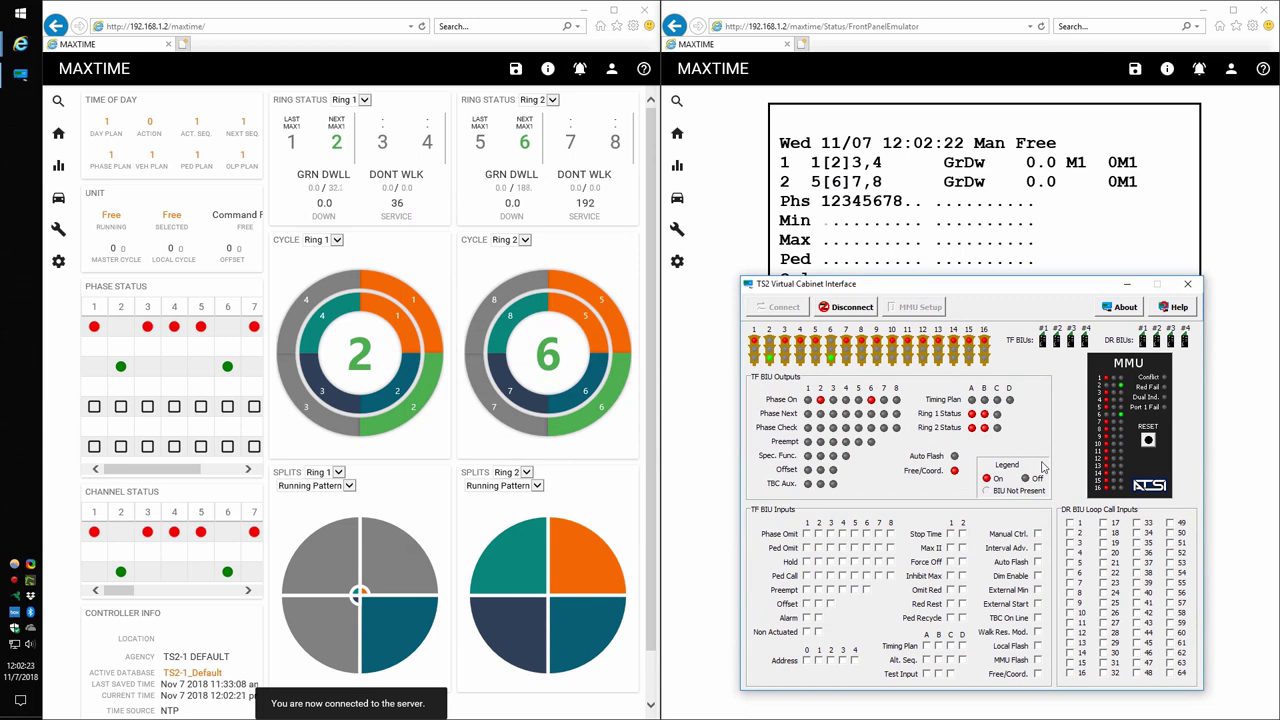
{"action": "left_click", "coordinate": [1070, 533]}
{"action": "left_click", "coordinate": [1070, 572]}
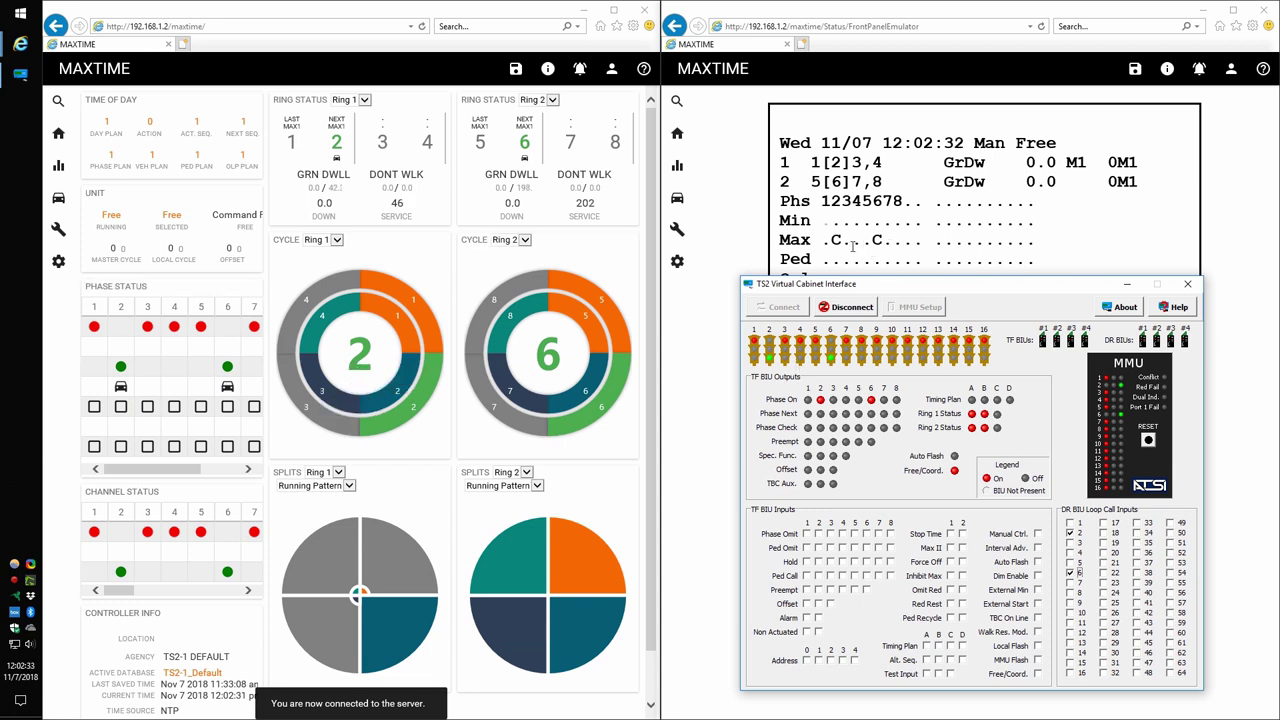
{"action": "left_click", "coordinate": [1070, 533]}
{"action": "left_click", "coordinate": [1071, 574]}
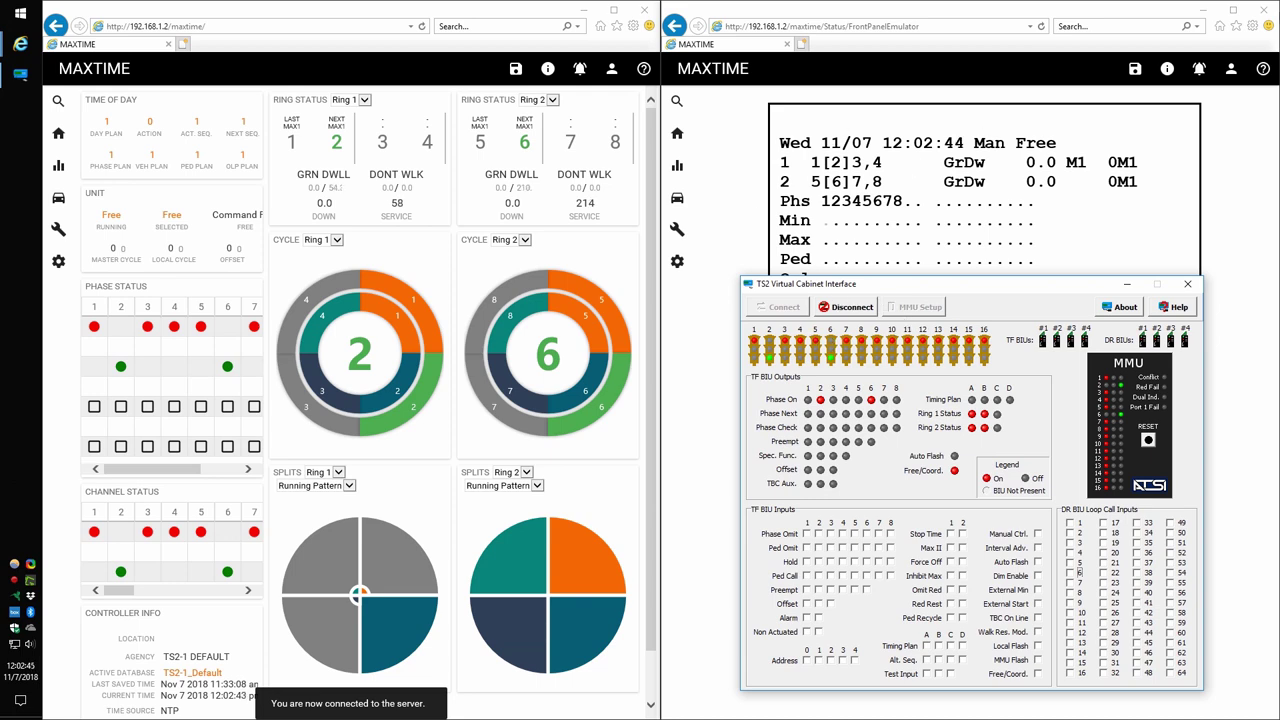
Step: Close the emulator window, minimize the cabinet, and maximize the MaxTime dashboard window
{"action": "left_click", "coordinate": [1262, 9]}
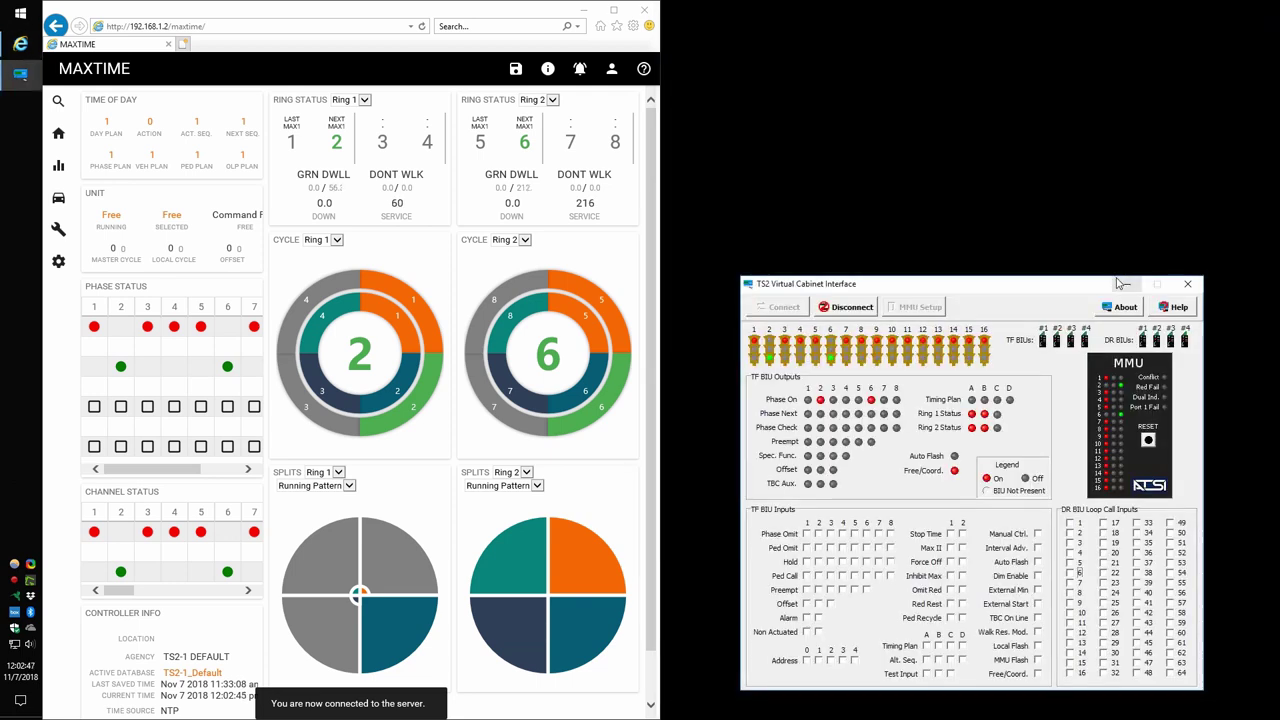
{"action": "left_click", "coordinate": [1127, 284]}
{"action": "left_click_drag", "start_coordinate": [403, 13], "coordinate": [877, 6]}
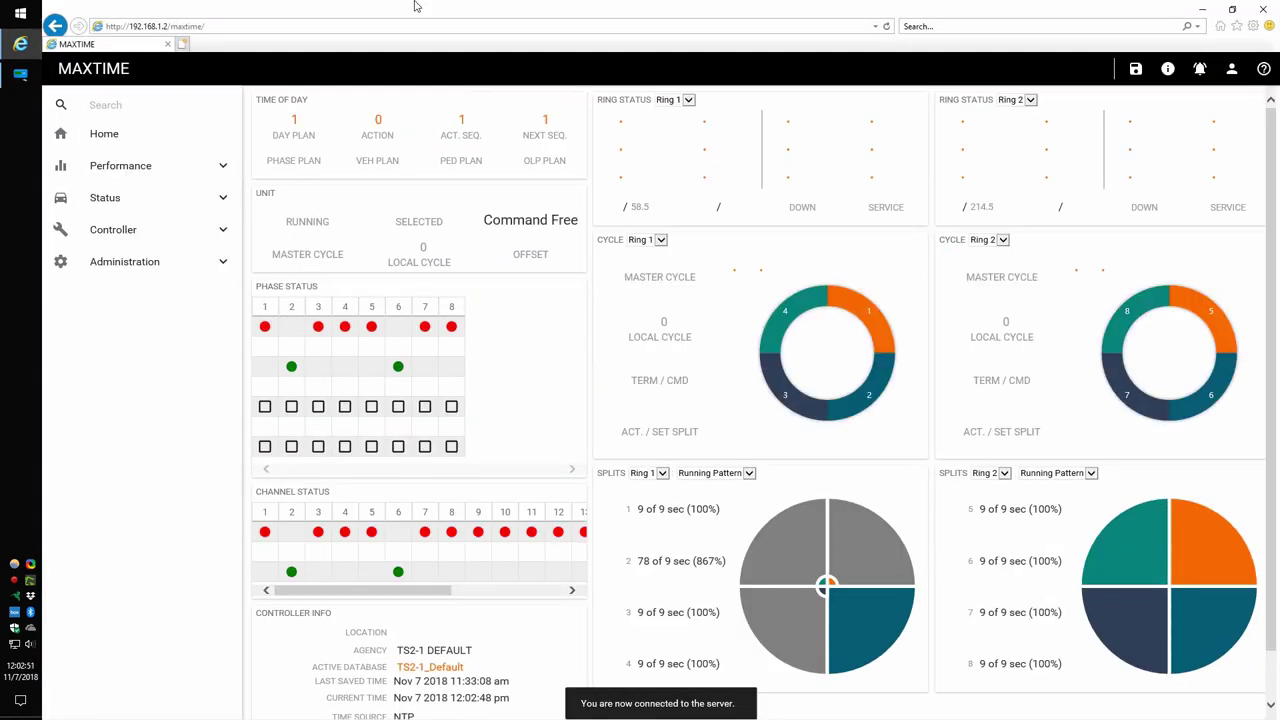
{"action": "left_click", "coordinate": [182, 45]}
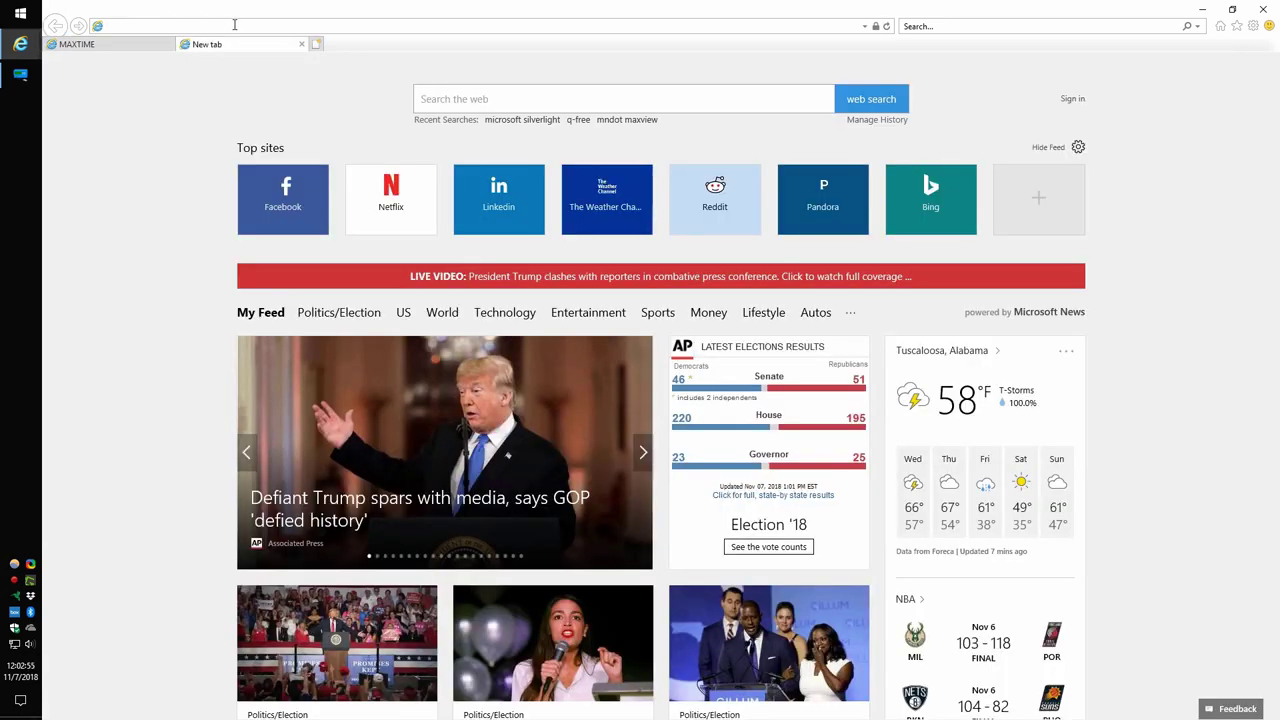
Step: Go to localhost/maxview in the new browser tab
{"action": "left_click", "coordinate": [234, 25]}
{"action": "type", "text": "local"}
{"action": "key", "text": "Right"}
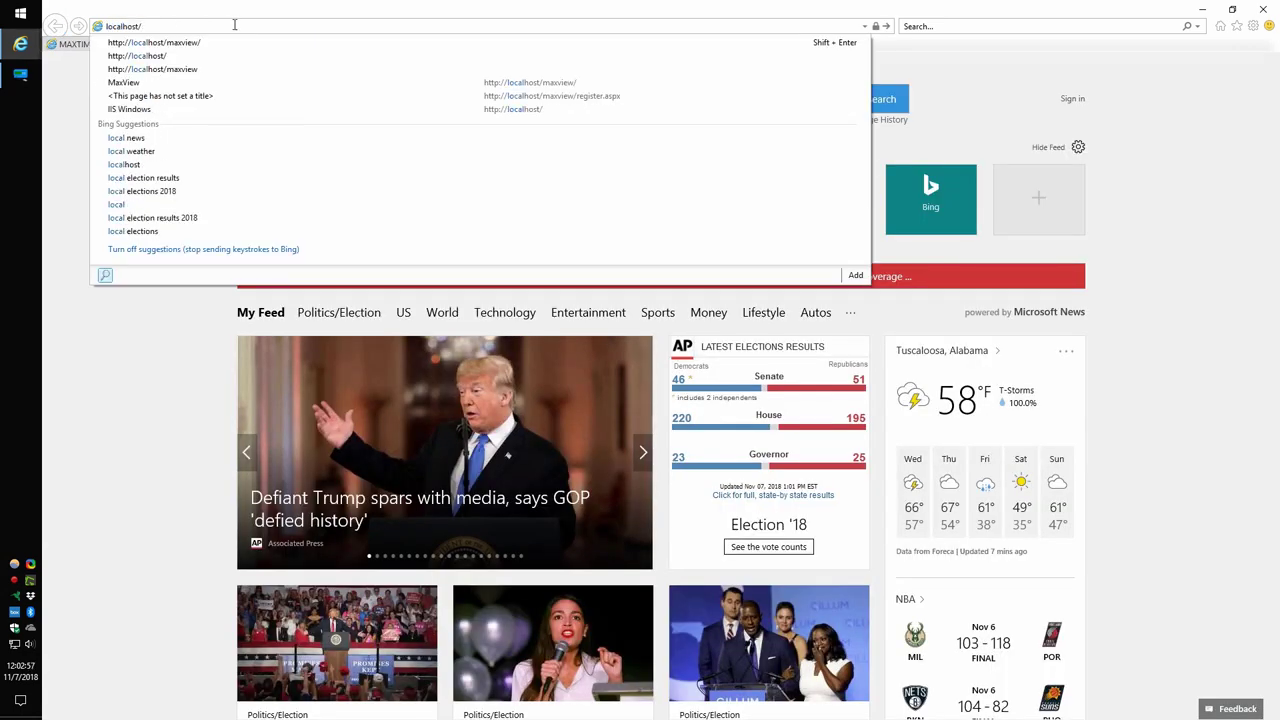
{"action": "key", "text": "Down"}
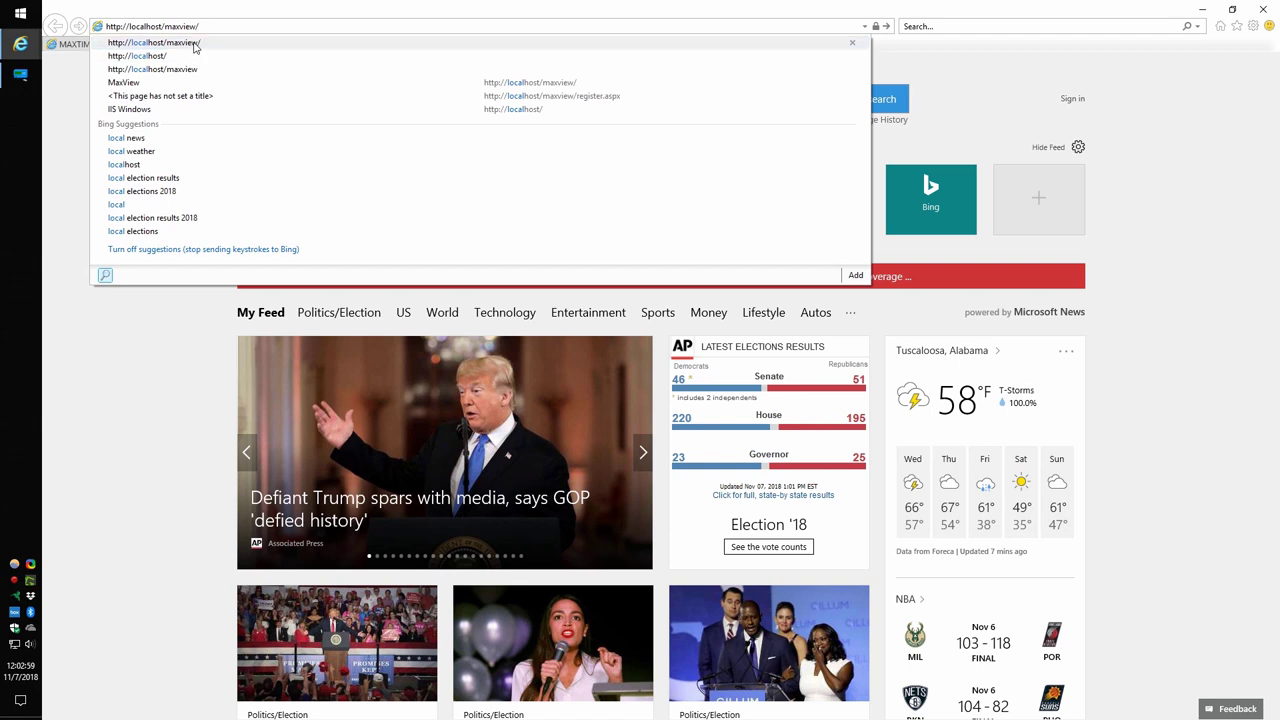
{"action": "left_click", "coordinate": [194, 43]}
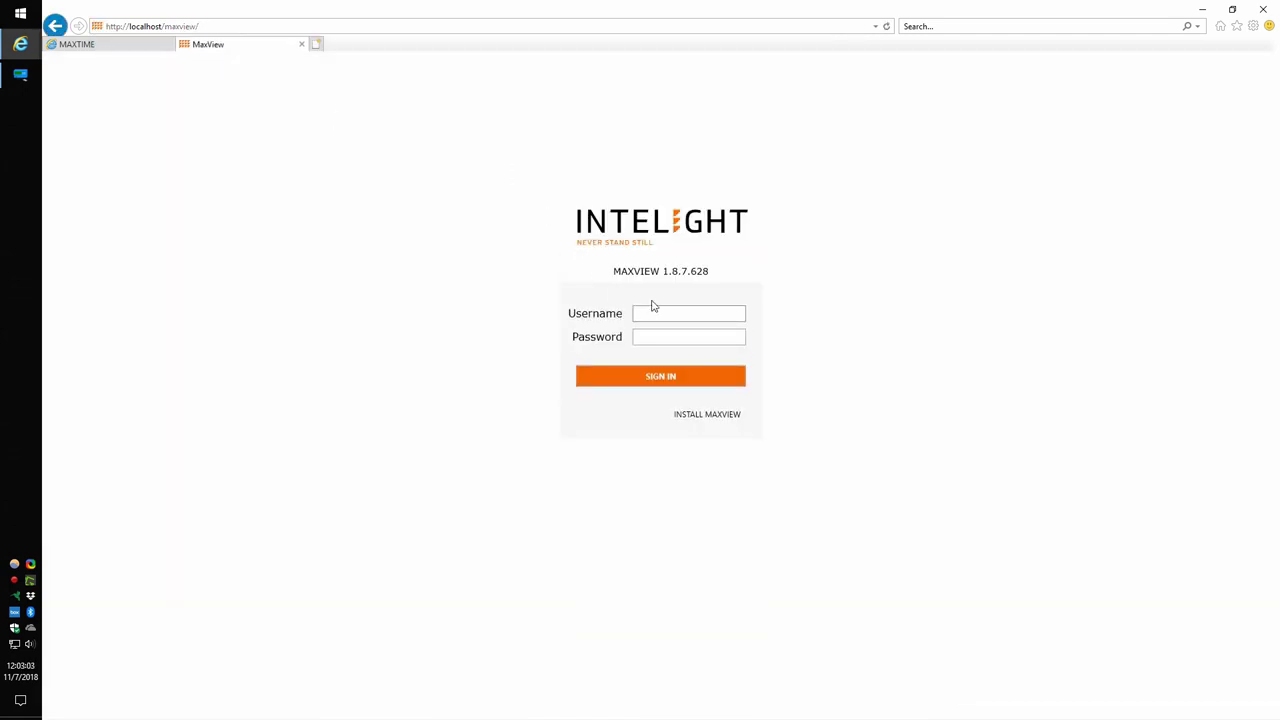
Step: Sign in with the administrator account and dismiss the trial licence notice
{"action": "type", "text": "Admin"}
{"action": "key", "text": "Tab"}
{"action": "key", "text": "Return"}
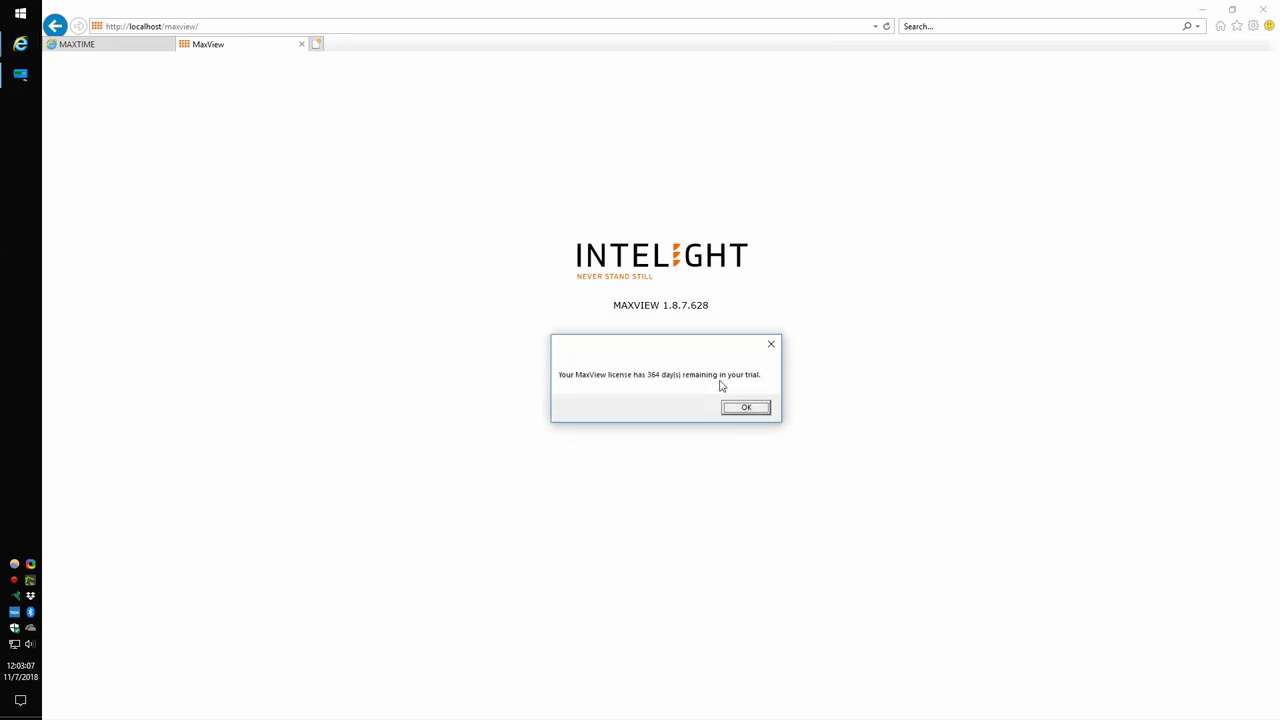
{"action": "left_click", "coordinate": [727, 410]}
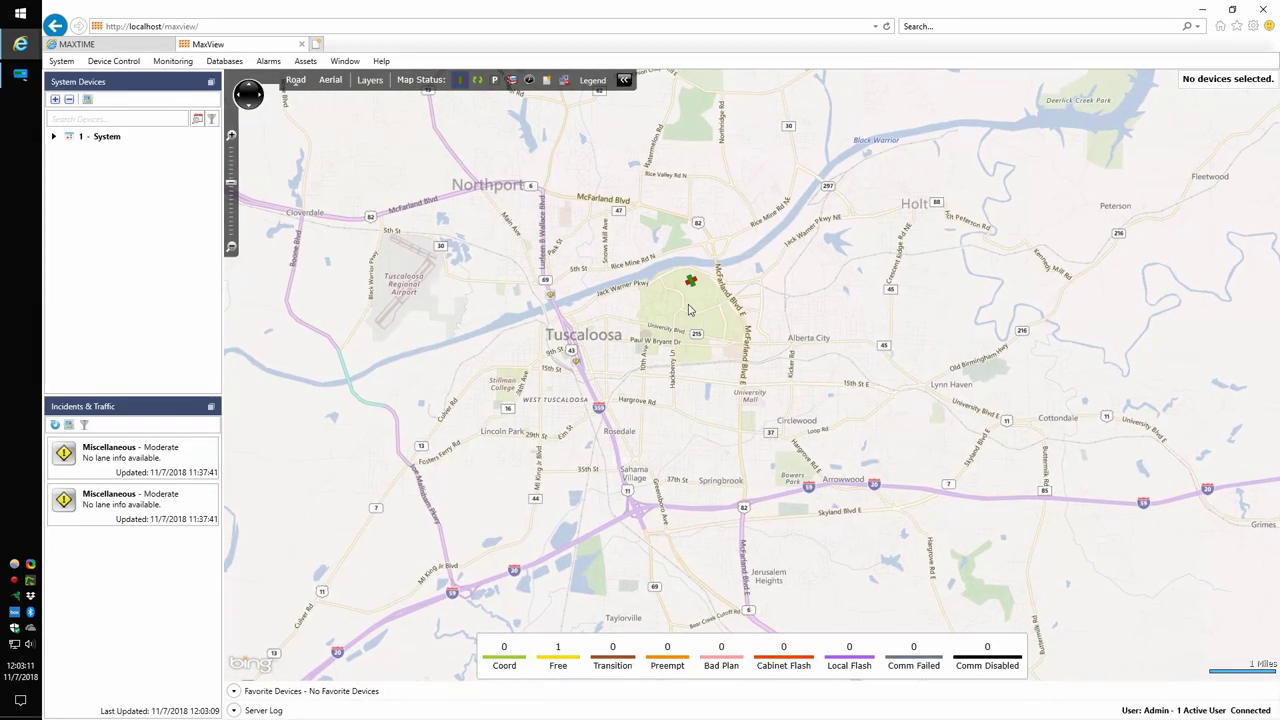
Step: Zoom the map out and float the colour legend at the top right
{"action": "left_click", "coordinate": [231, 247]}
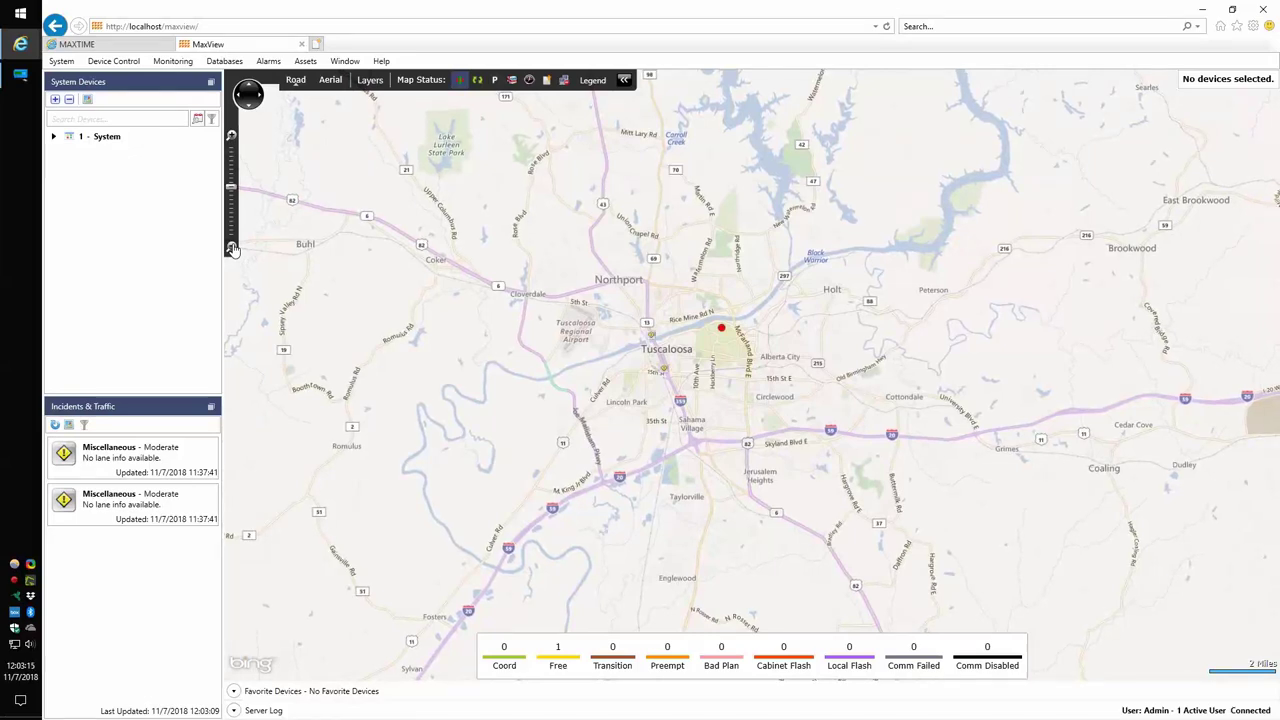
{"action": "mouse_move", "coordinate": [724, 334]}
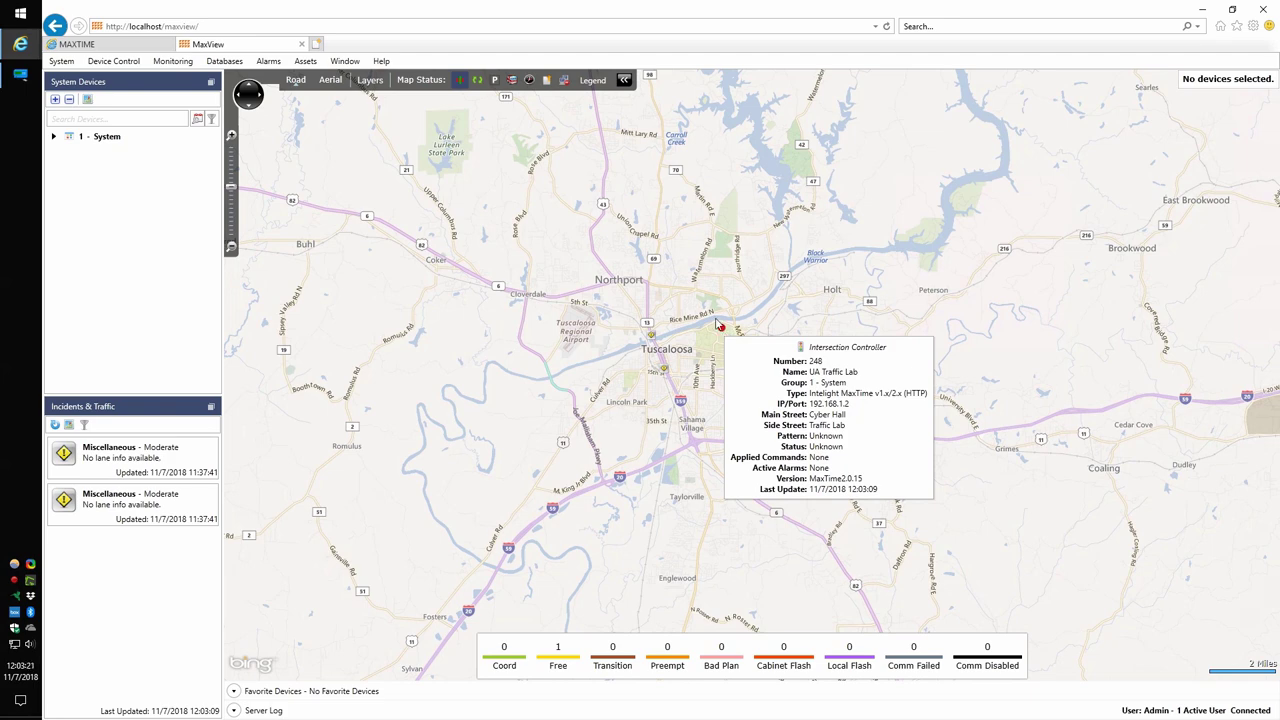
{"action": "left_click", "coordinate": [593, 80]}
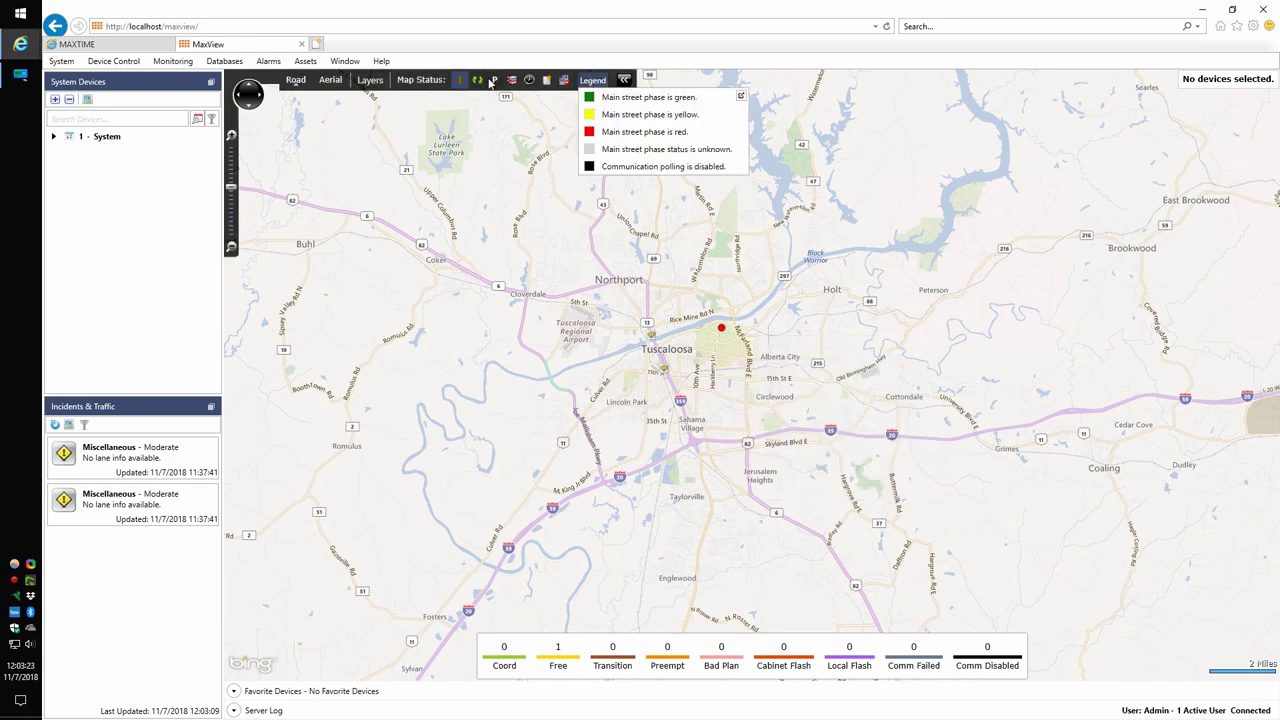
{"action": "left_click", "coordinate": [592, 81]}
{"action": "left_click", "coordinate": [740, 97]}
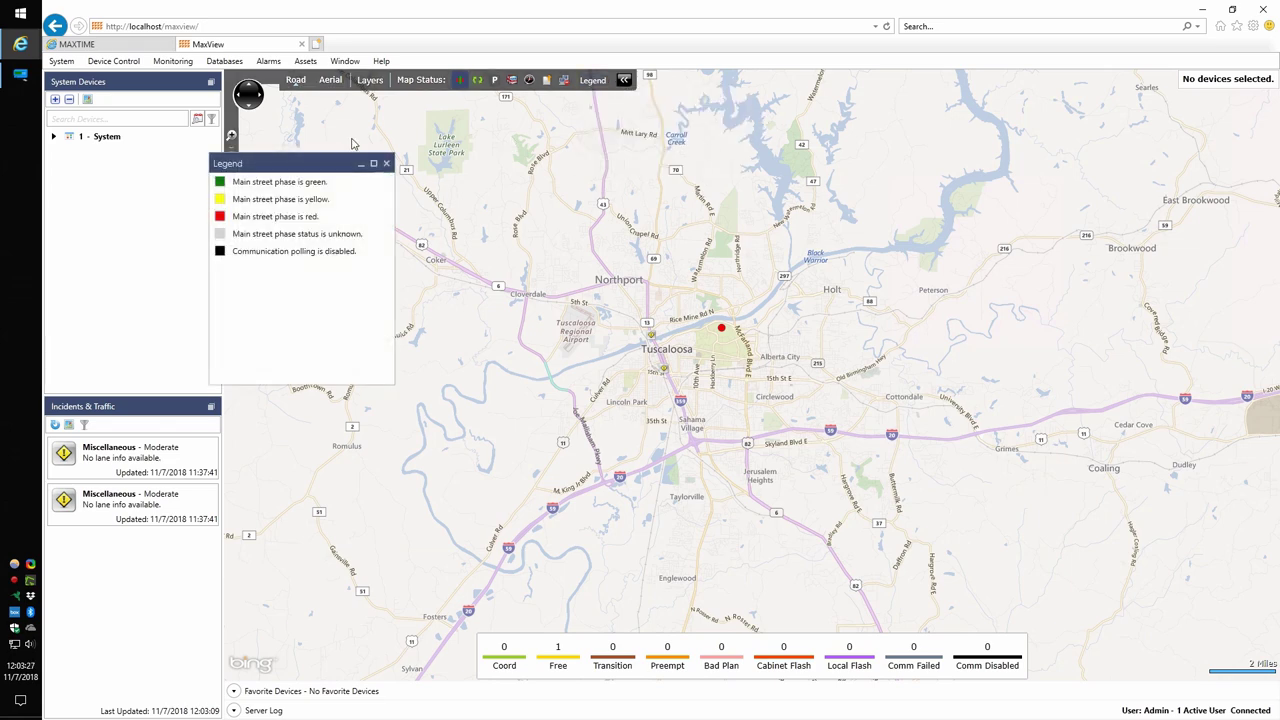
{"action": "left_click_drag", "start_coordinate": [277, 156], "coordinate": [1126, 108]}
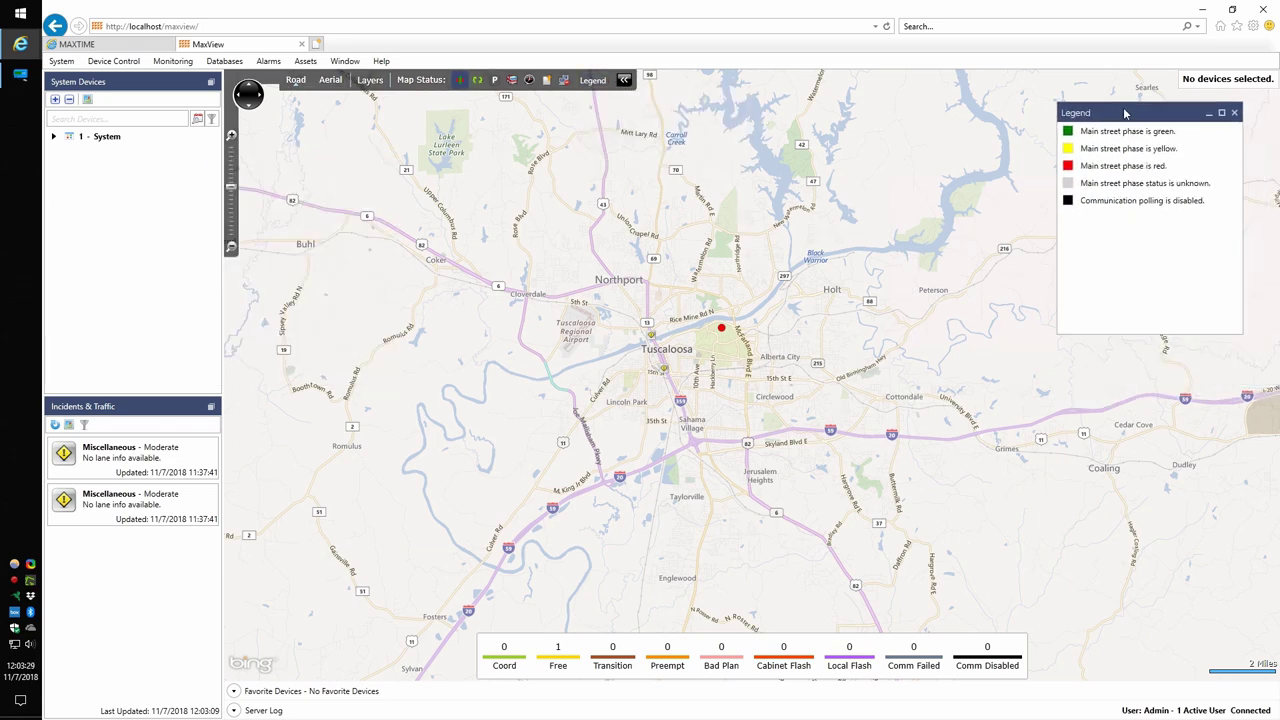
Step: Cycle through timing mode, pattern, preemption, time-sync and command status, ending on main-street phase
{"action": "left_click", "coordinate": [477, 80]}
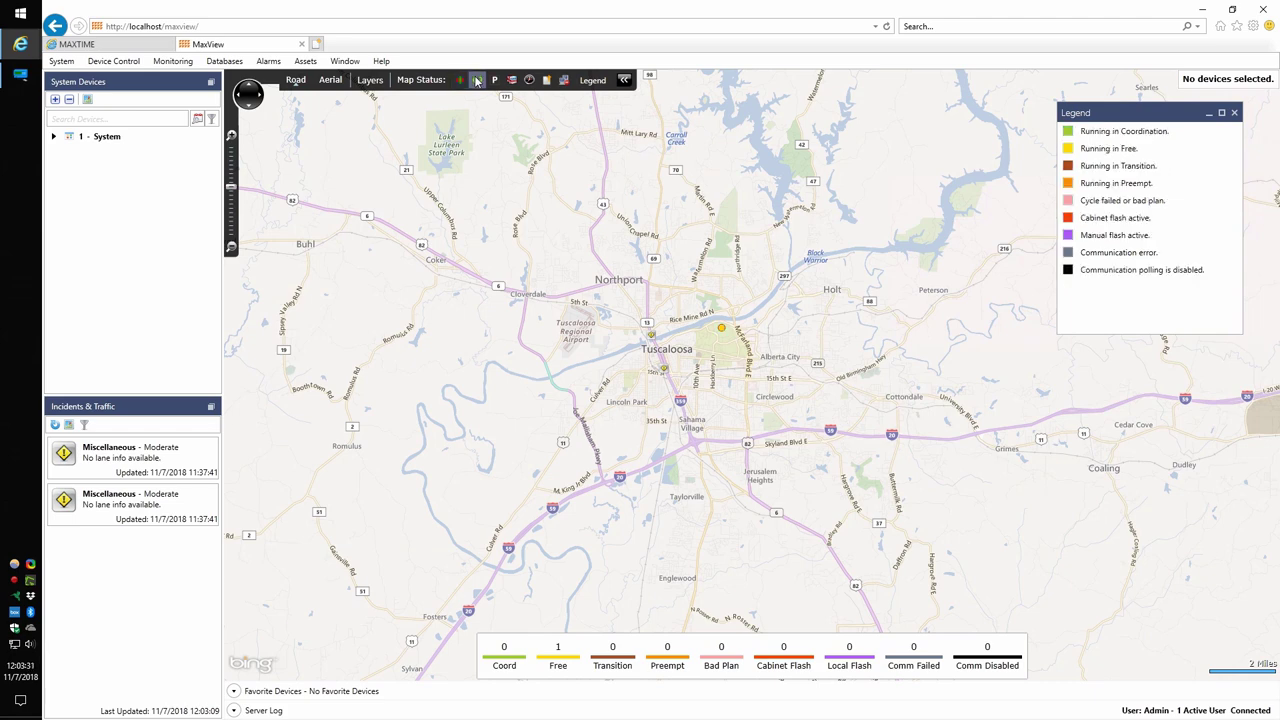
{"action": "left_click", "coordinate": [494, 81]}
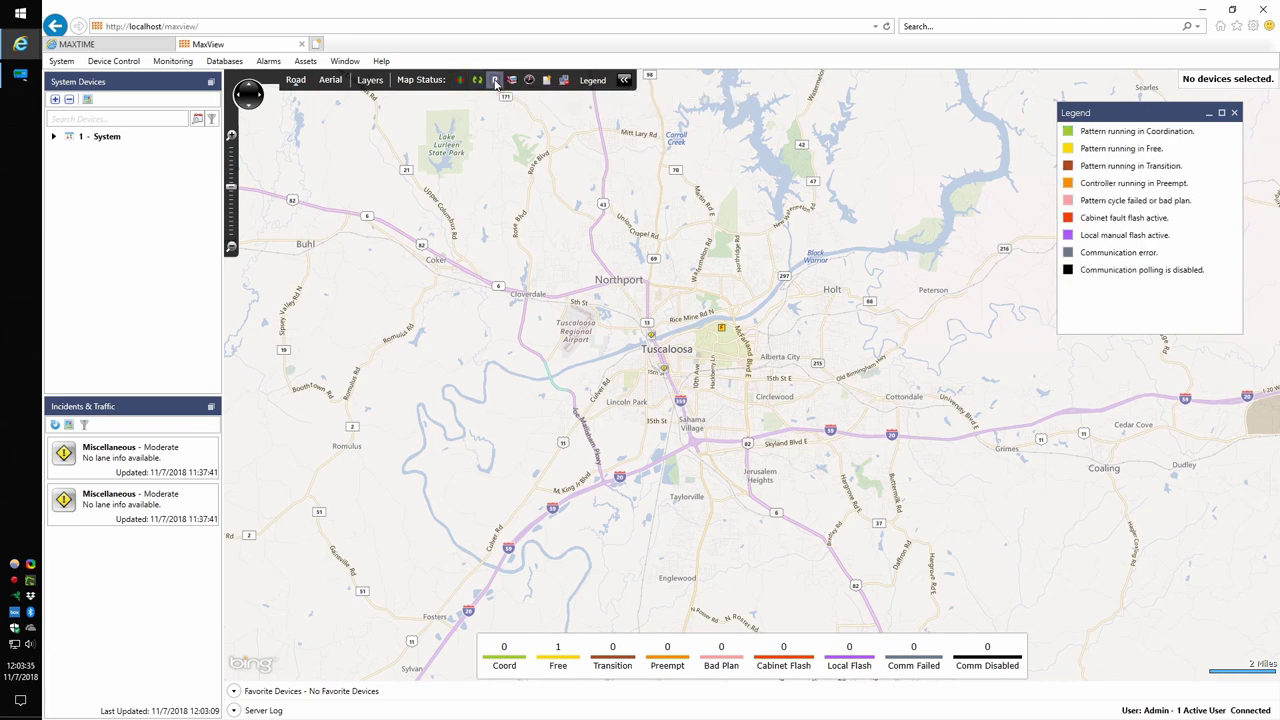
{"action": "left_click", "coordinate": [511, 81]}
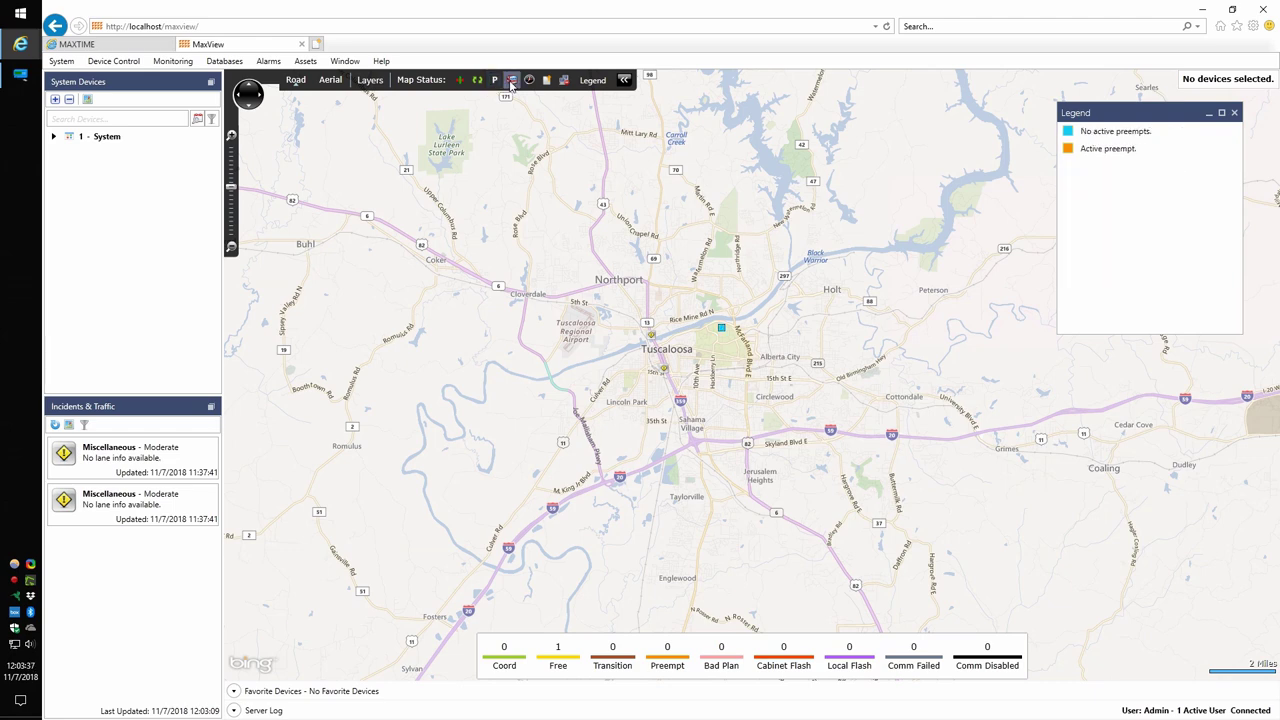
{"action": "left_click", "coordinate": [530, 82]}
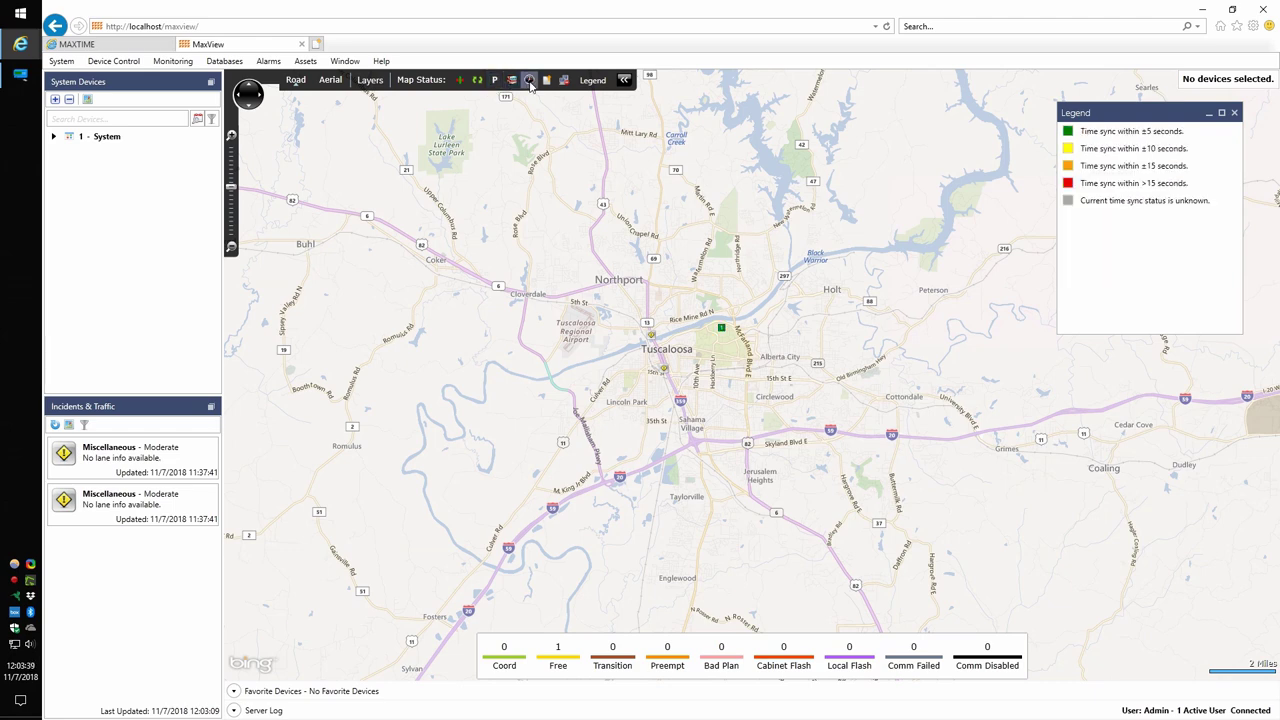
{"action": "left_click", "coordinate": [546, 81]}
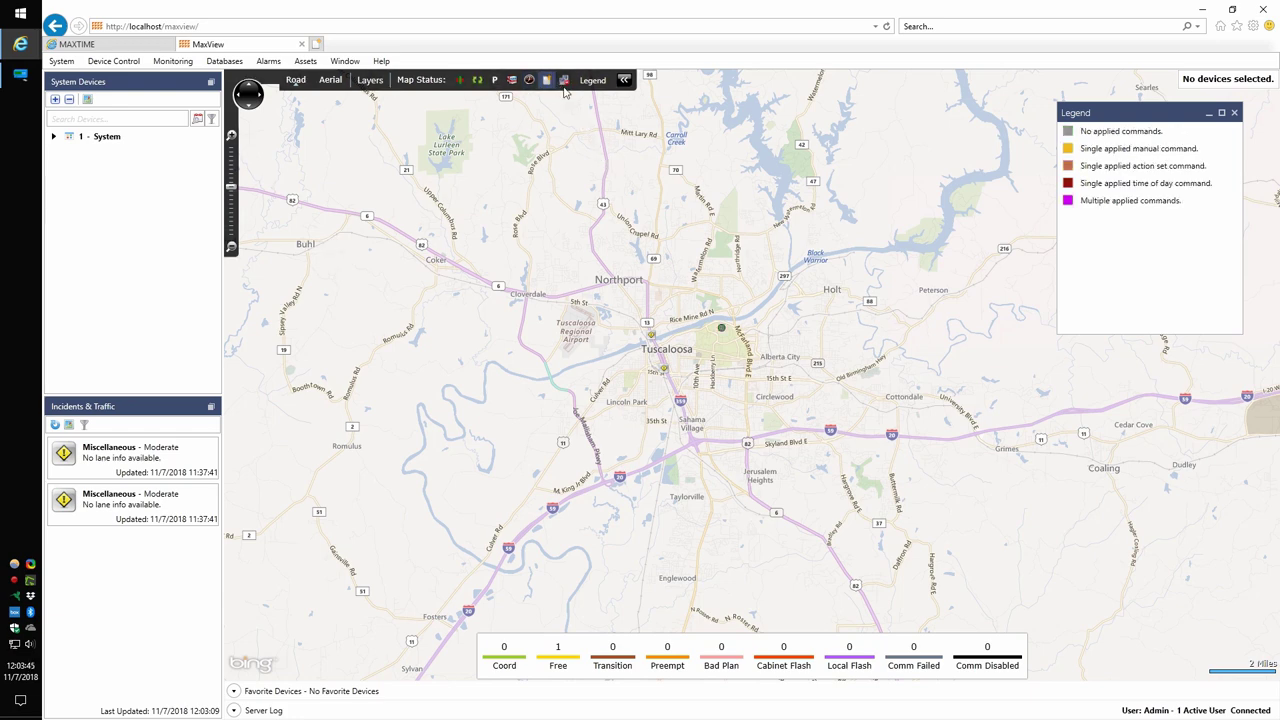
{"action": "left_click", "coordinate": [459, 81]}
Step: Zoom in several levels, panning to keep N Campus Way and Kirkbride Ln centred
{"action": "left_click", "coordinate": [232, 137]}
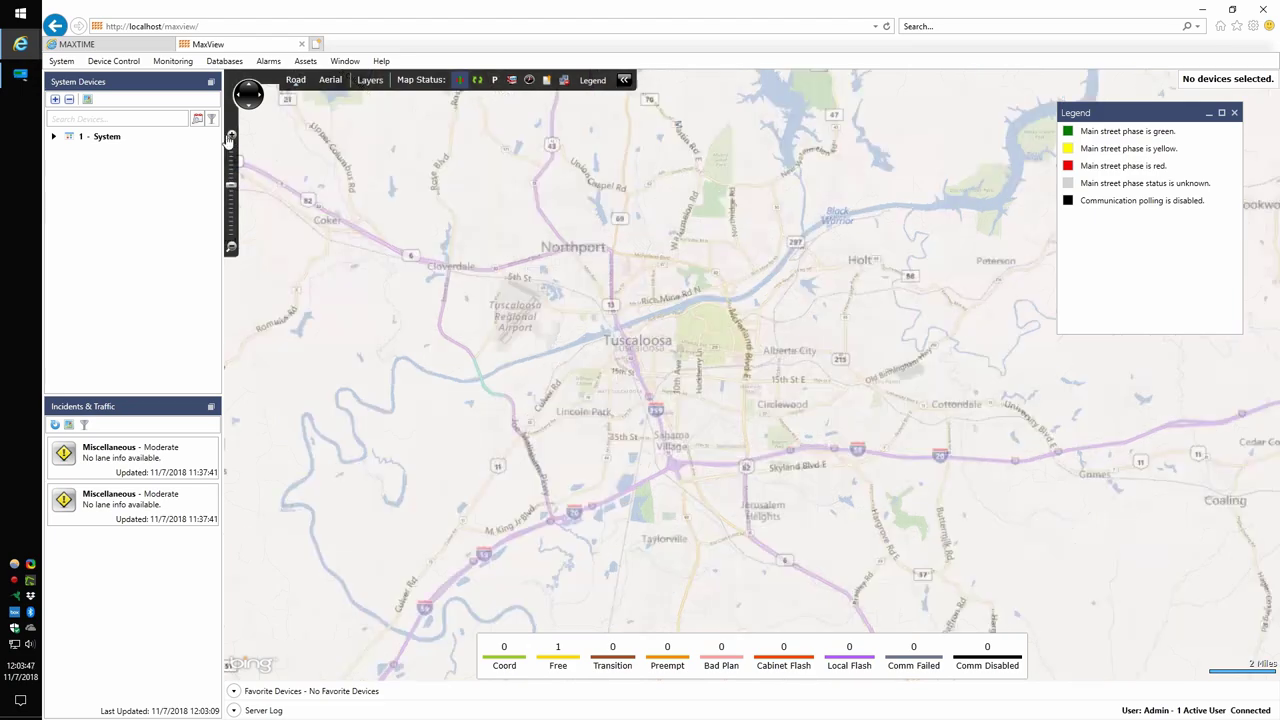
{"action": "scroll", "coordinate": [690, 282], "scroll_direction": "up", "scroll_amount": 1}
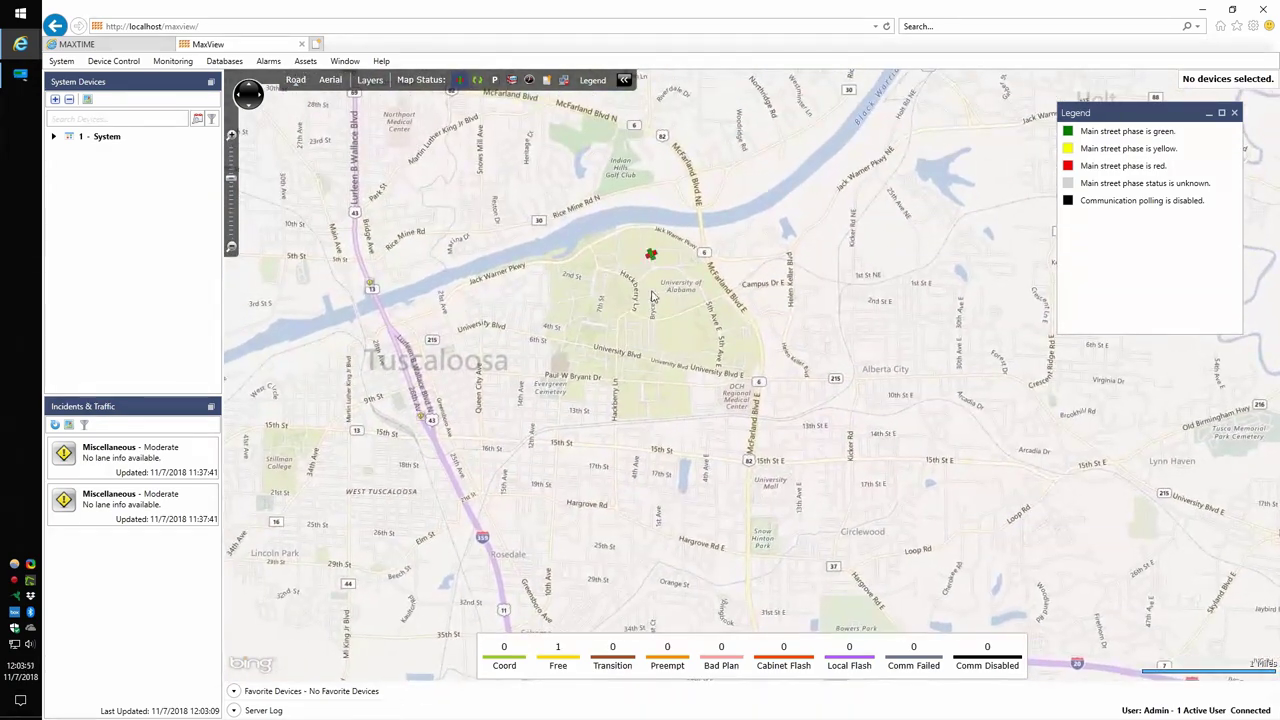
{"action": "left_click_drag", "start_coordinate": [652, 297], "coordinate": [676, 362]}
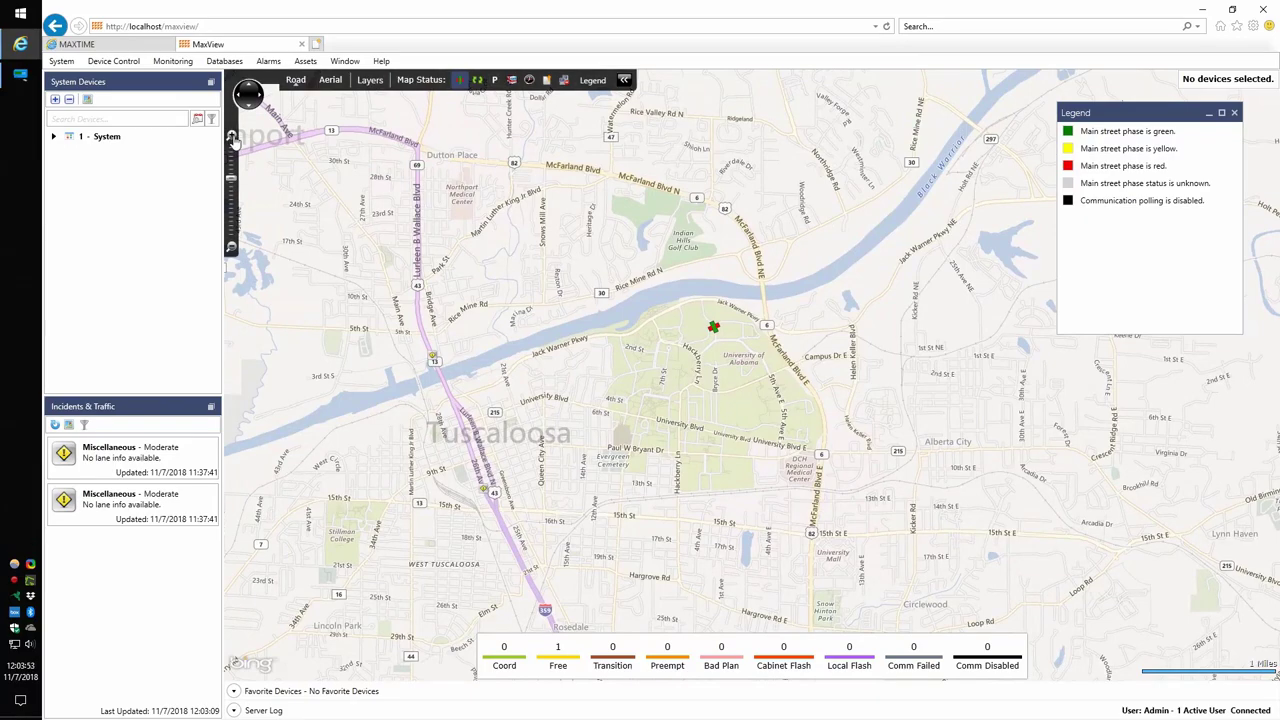
{"action": "scroll", "coordinate": [685, 310], "scroll_direction": "up", "scroll_amount": 2}
{"action": "left_click_drag", "start_coordinate": [685, 310], "coordinate": [758, 428]}
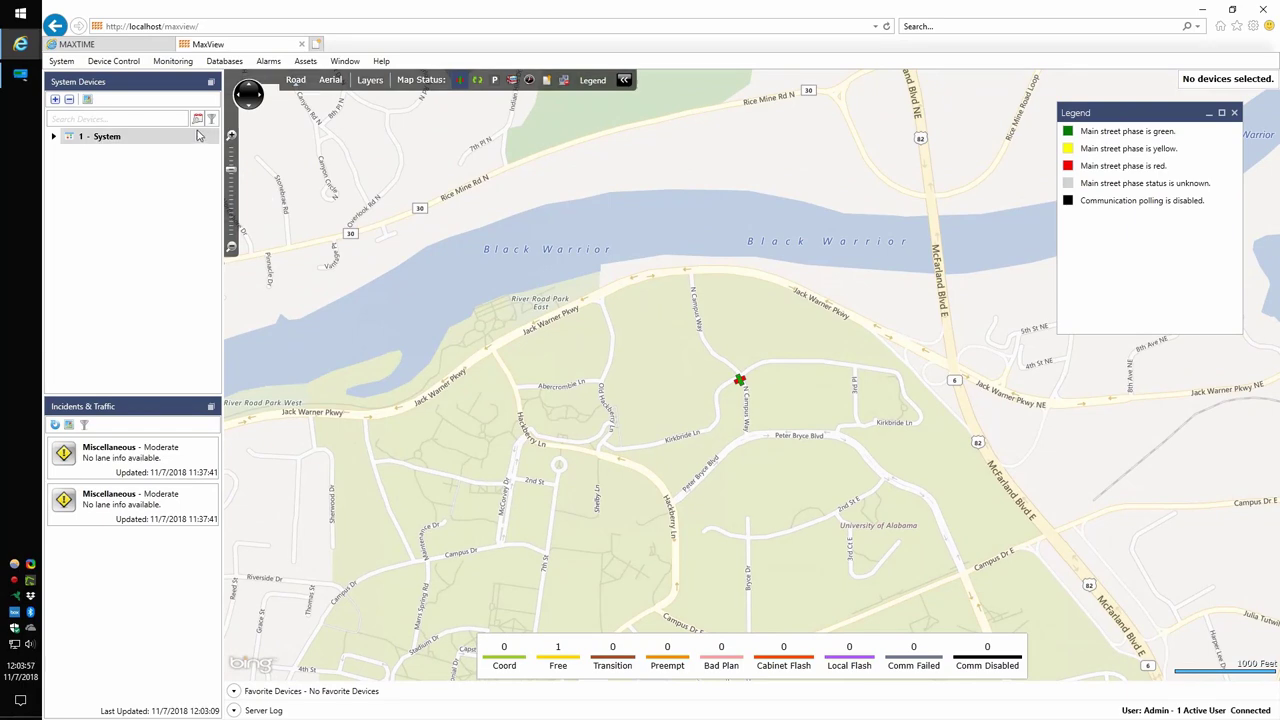
{"action": "scroll", "coordinate": [746, 381], "scroll_direction": "up", "scroll_amount": 2}
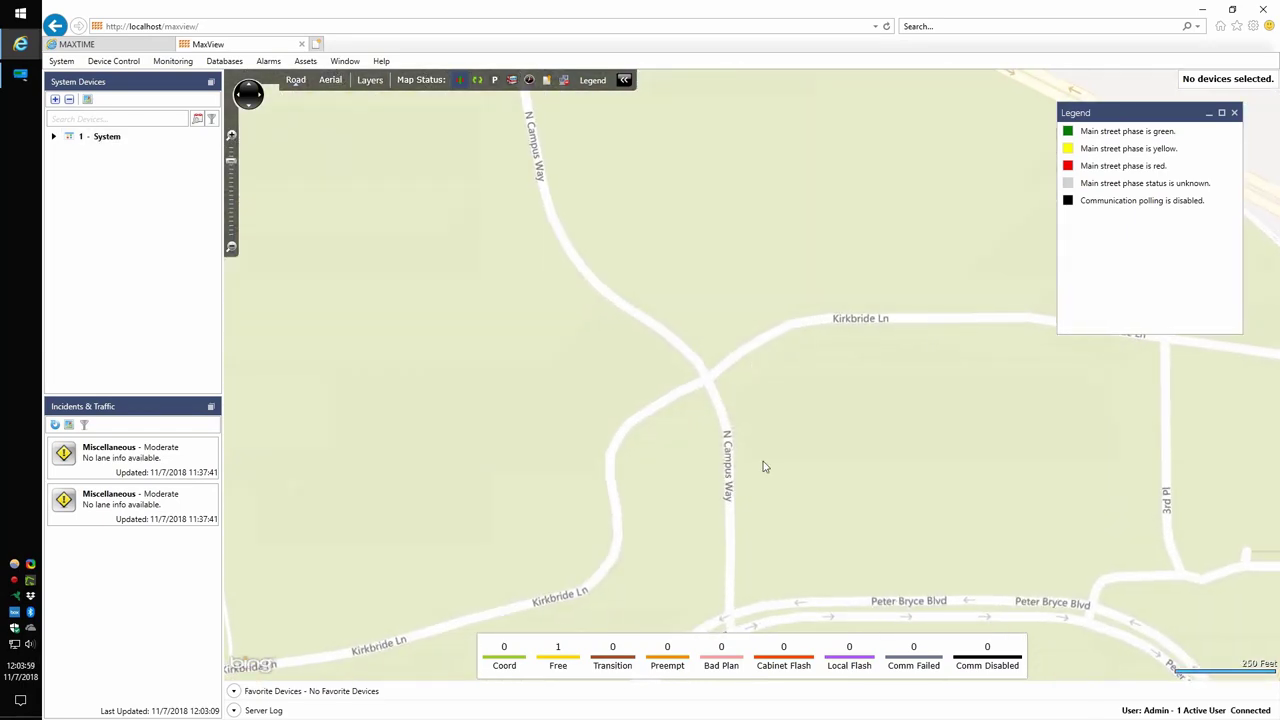
{"action": "left_click", "coordinate": [231, 135]}
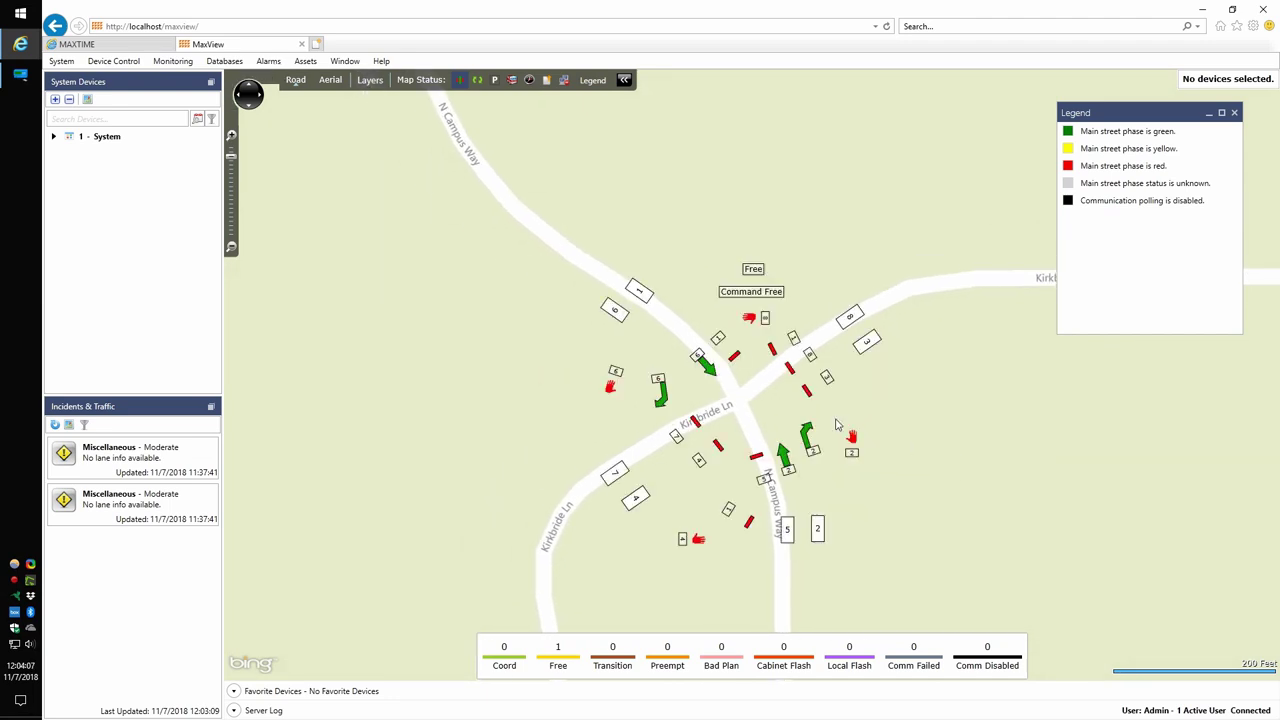
Step: Restore the TS2 cabinet to the upper left and return to the MaxView map tab
{"action": "left_click", "coordinate": [20, 75]}
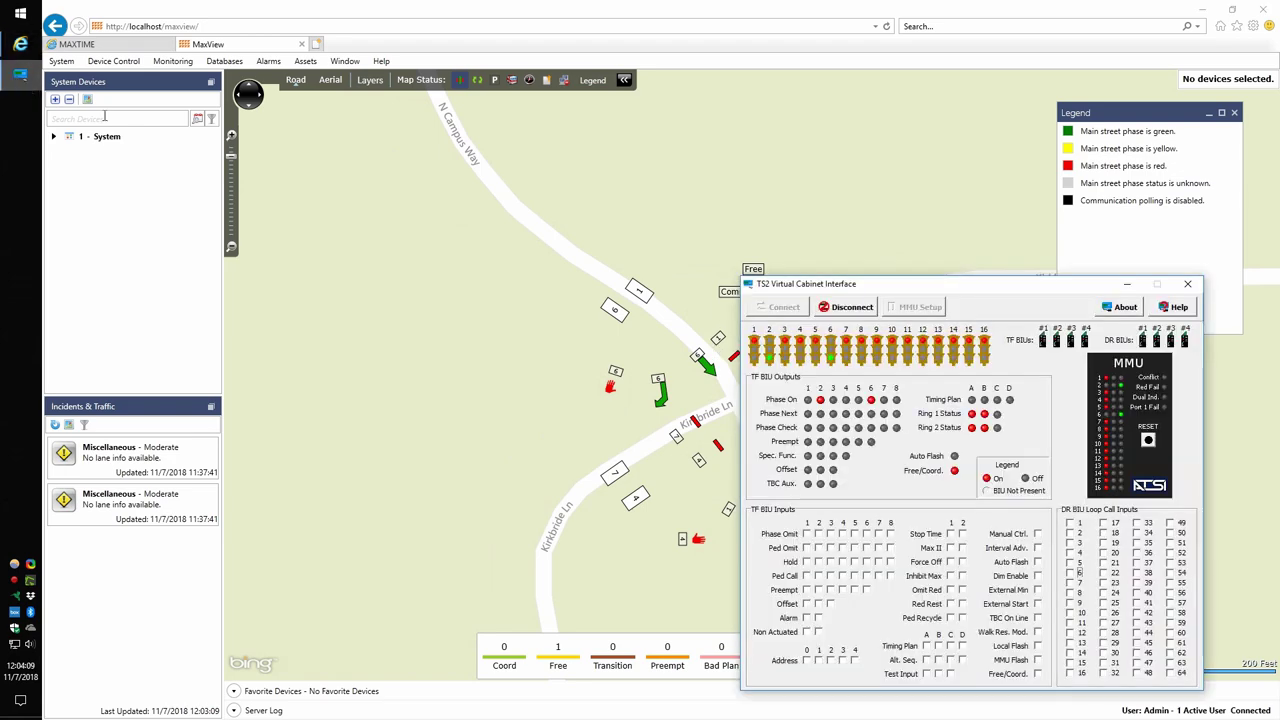
{"action": "left_click_drag", "start_coordinate": [930, 290], "coordinate": [251, 151]}
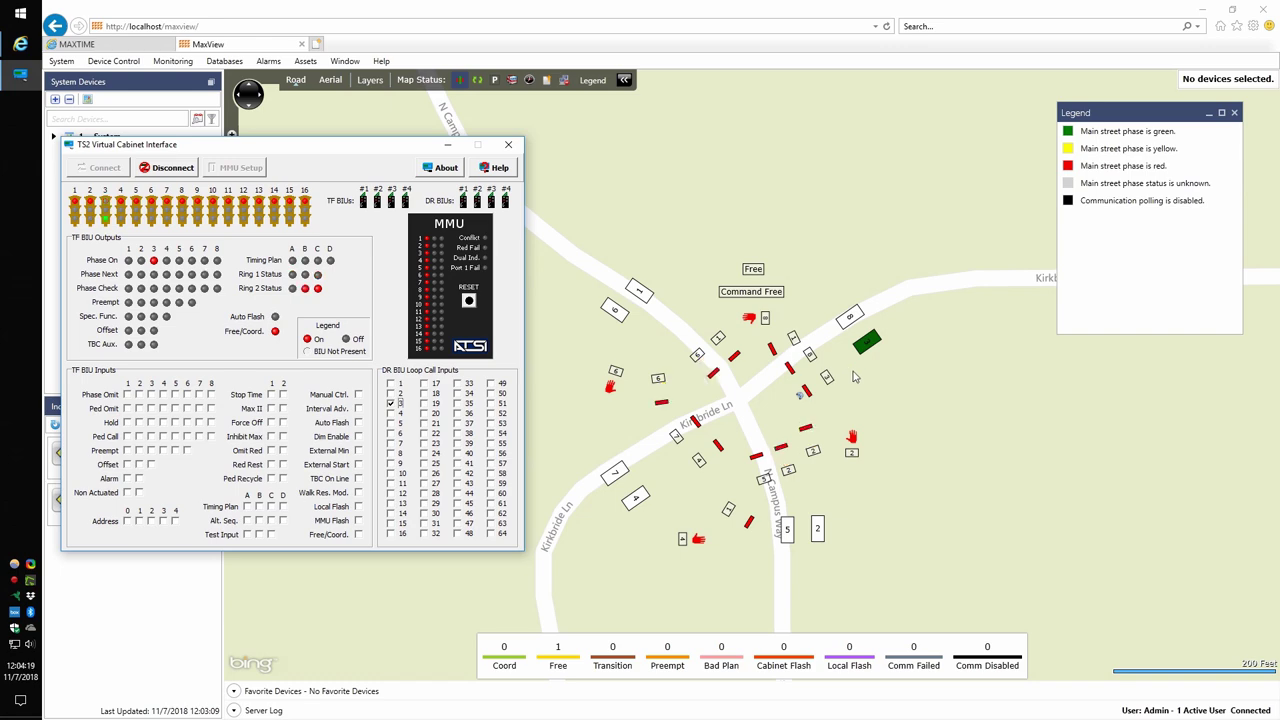
{"action": "left_click", "coordinate": [115, 48]}
{"action": "left_click", "coordinate": [115, 48]}
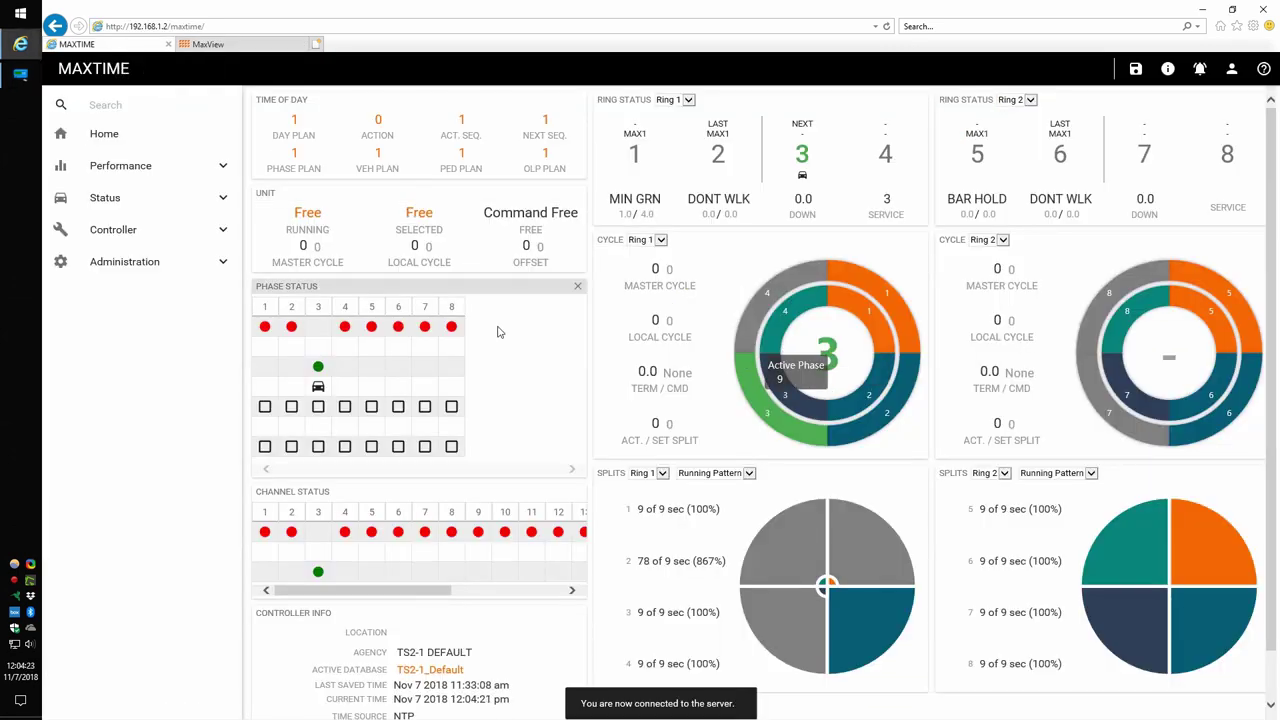
{"action": "left_click", "coordinate": [208, 44]}
Step: Place and then clear a DR BIU loop call on input 6
{"action": "left_click", "coordinate": [20, 74]}
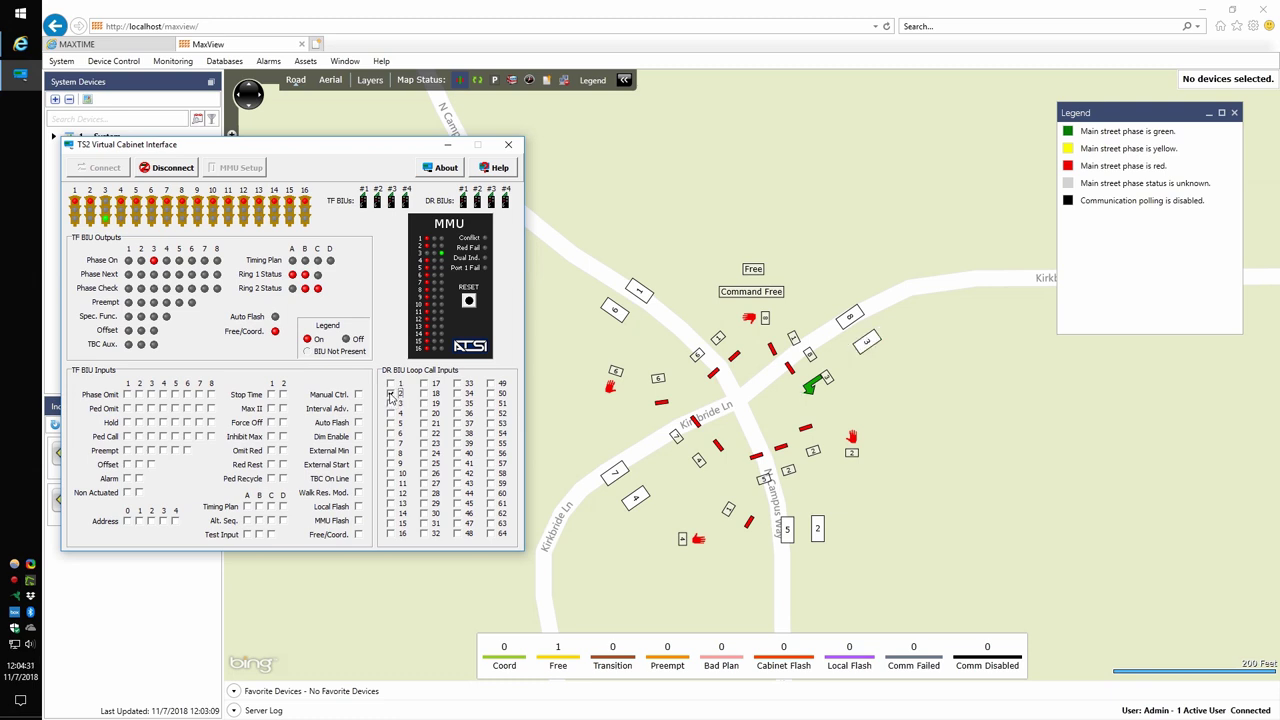
{"action": "left_click", "coordinate": [391, 433]}
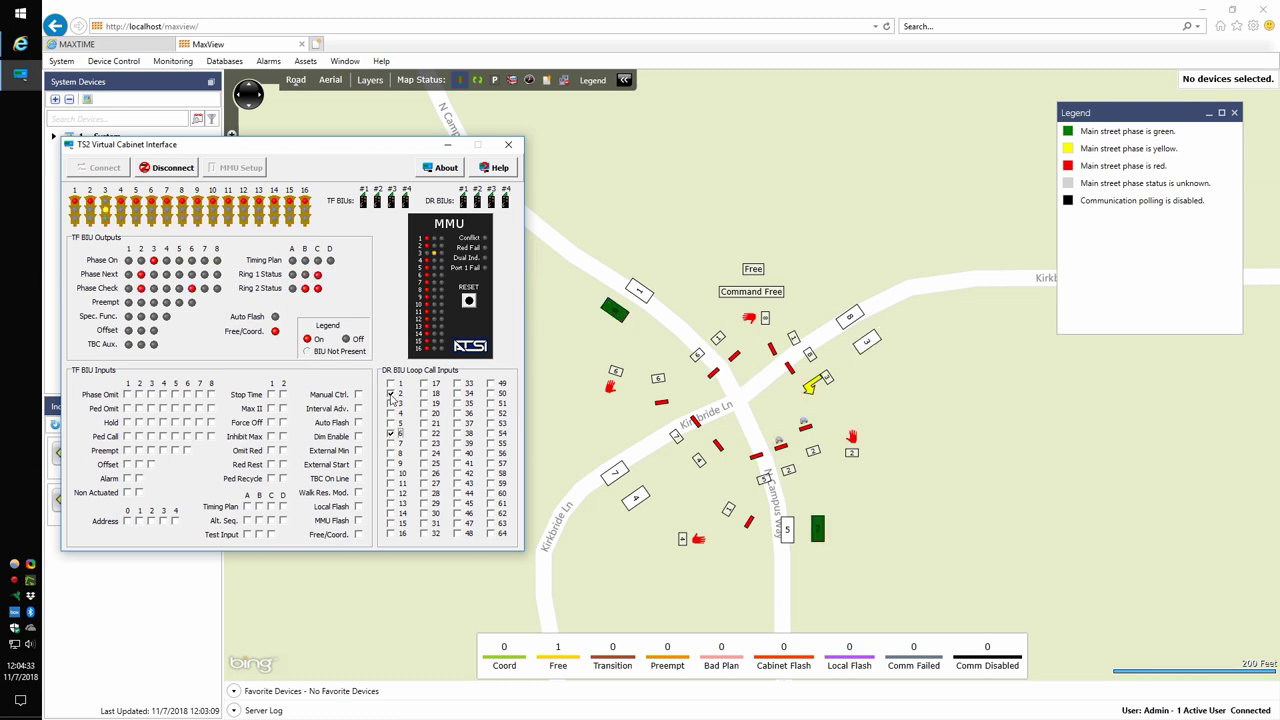
{"action": "left_click", "coordinate": [391, 433]}
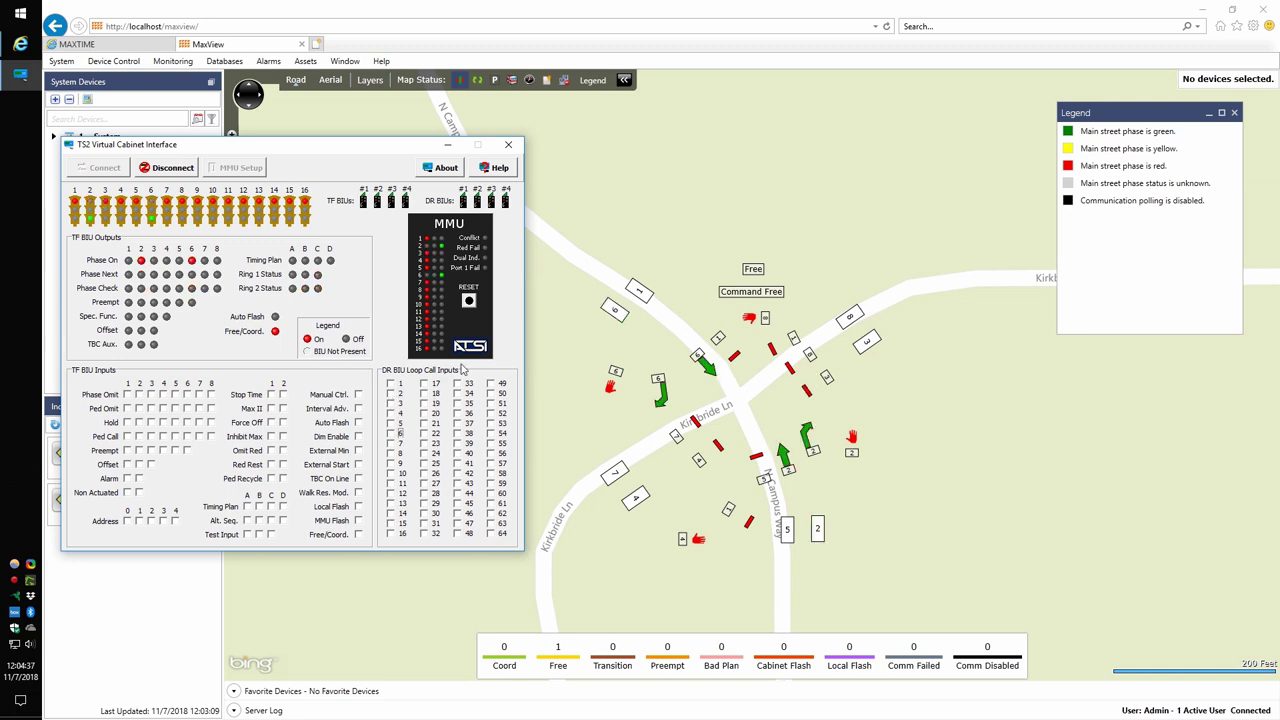
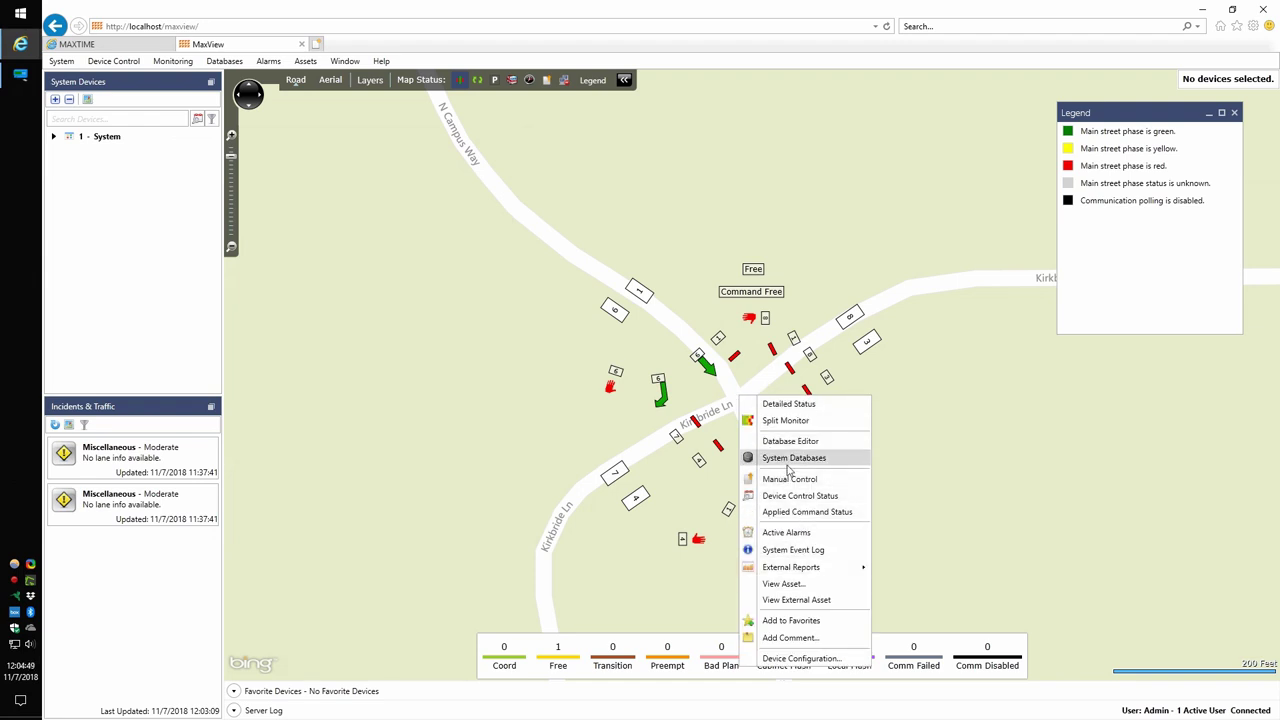
Step: Upload the full database of device 248 - UA Traffic Lab with the comment 'Video Demo'
{"action": "left_click", "coordinate": [789, 462]}
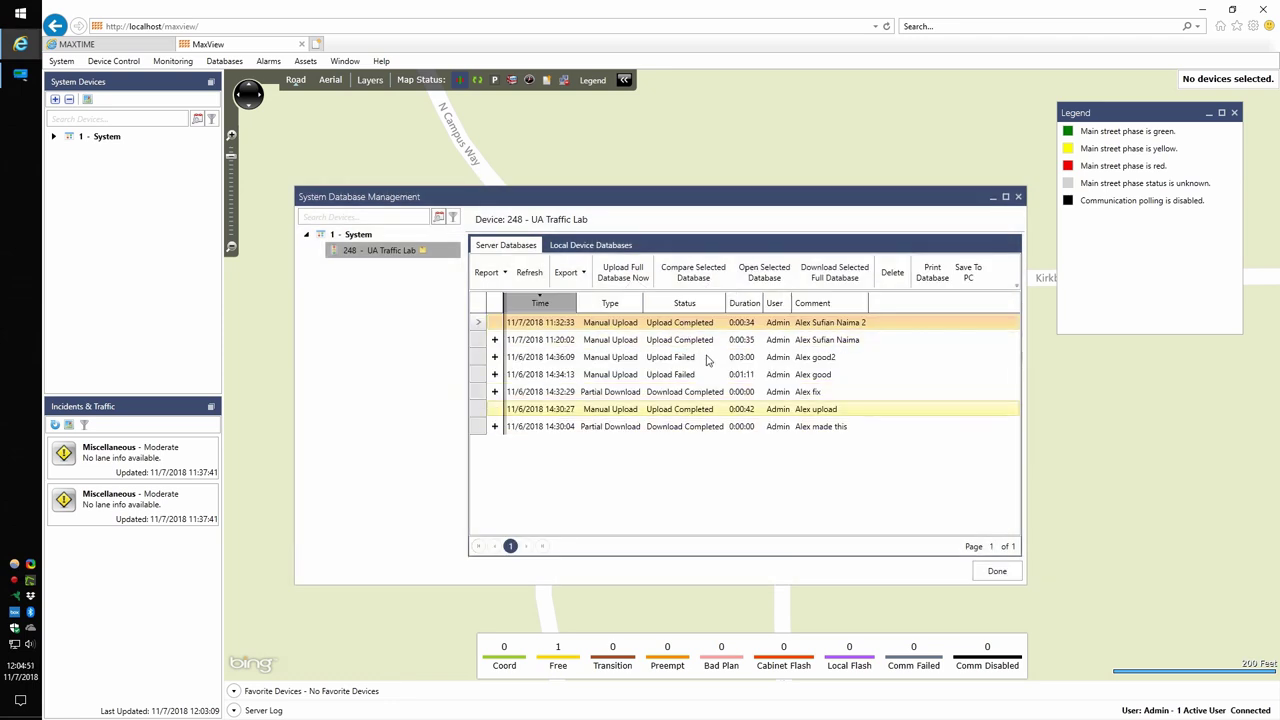
{"action": "left_click", "coordinate": [625, 276]}
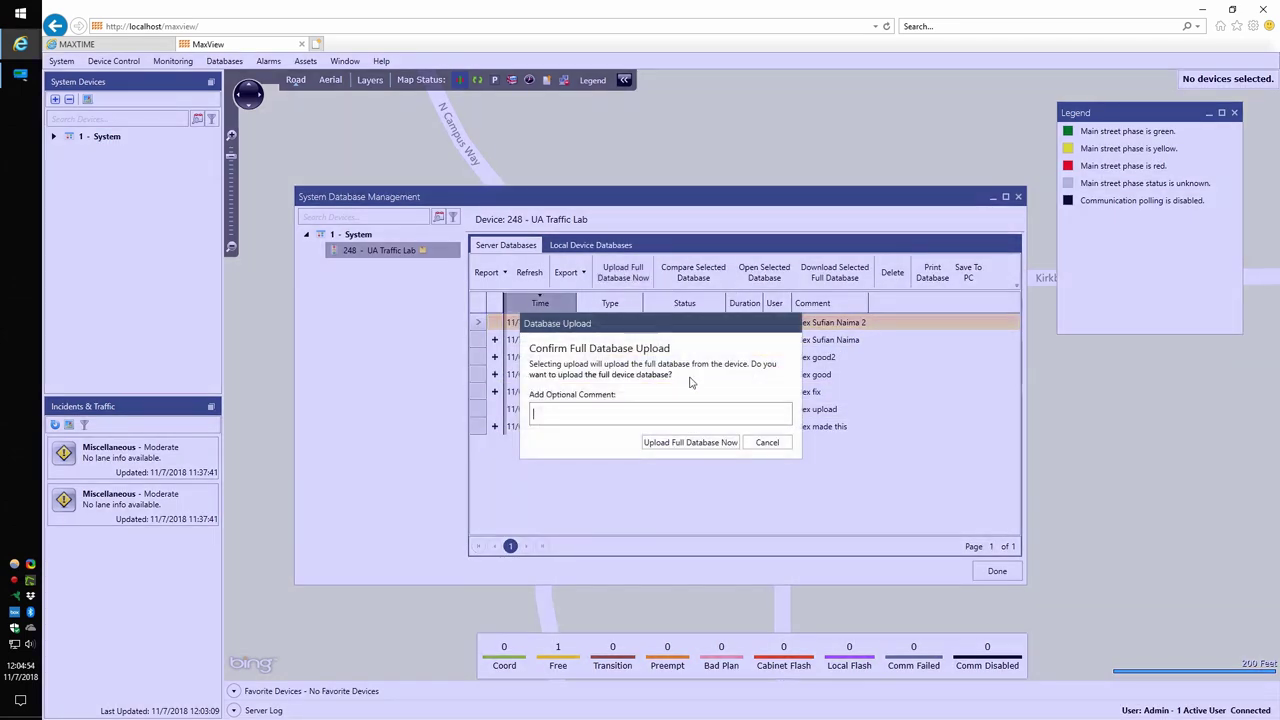
{"action": "left_click", "coordinate": [690, 442]}
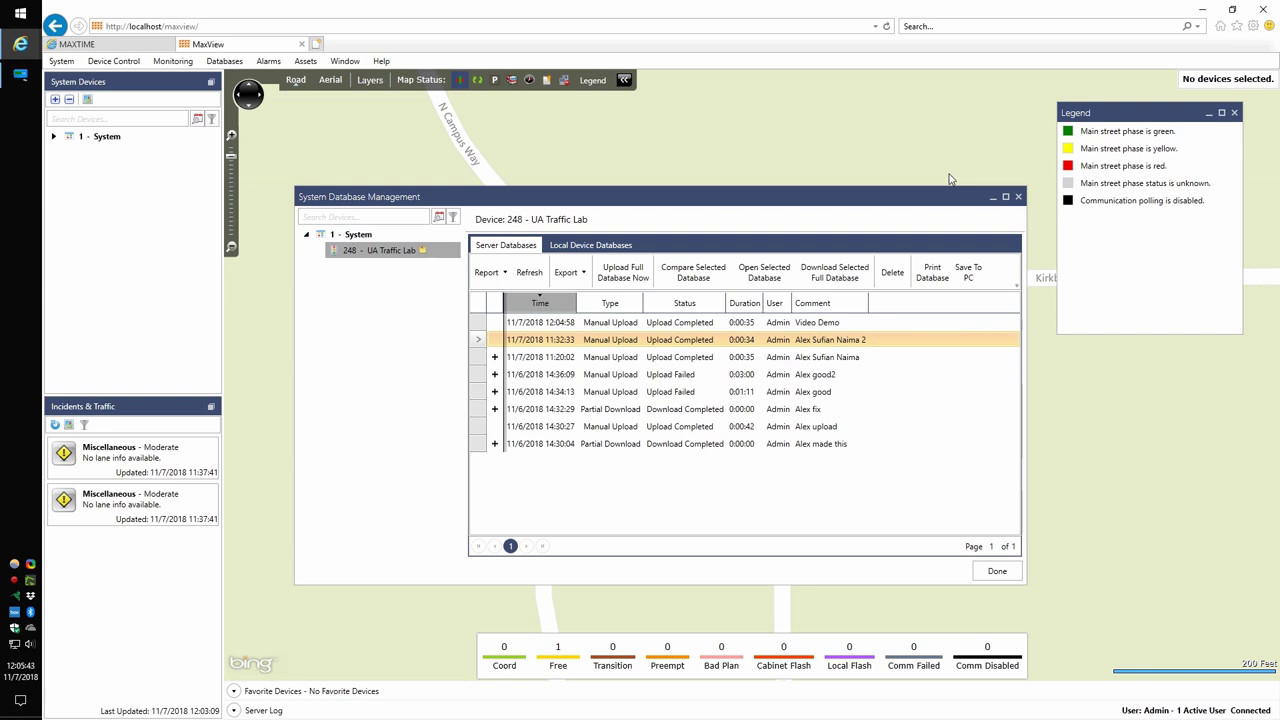
{"action": "left_click", "coordinate": [996, 571]}
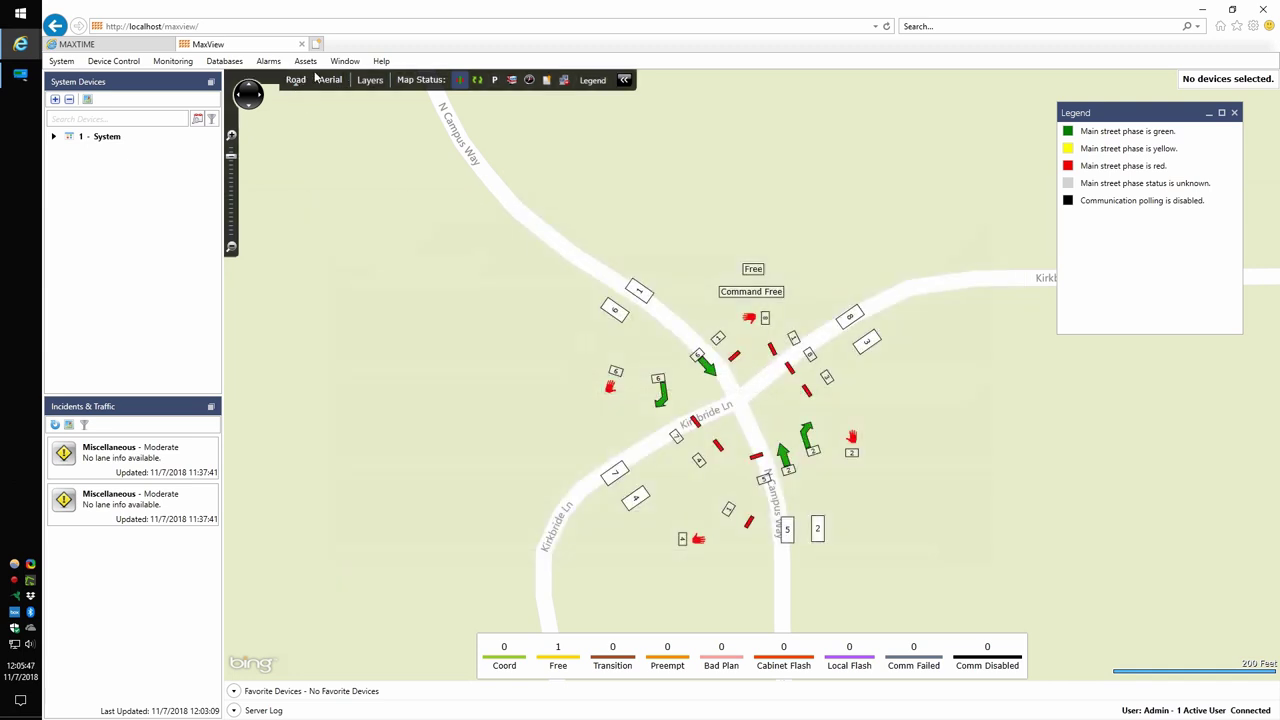
Step: Open Monitoring > Device Event Detail for 248 - UA Traffic Lab under System
{"action": "left_click", "coordinate": [172, 62]}
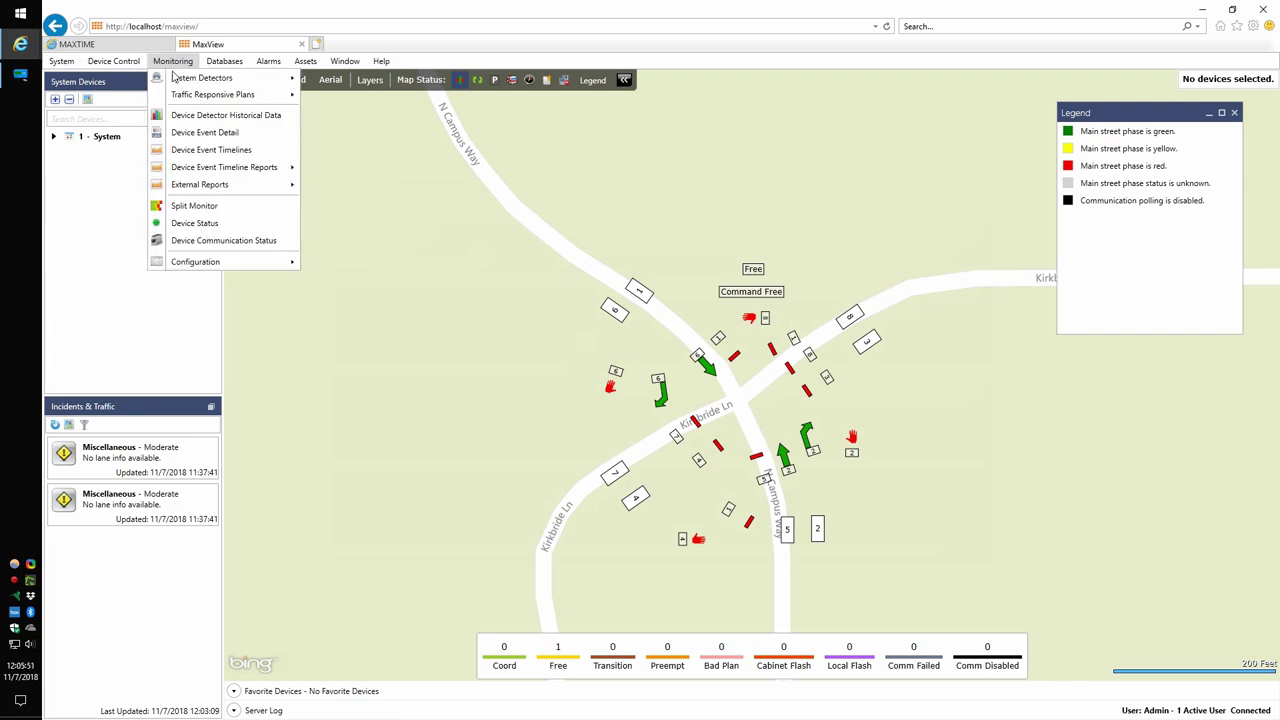
{"action": "left_click", "coordinate": [215, 134]}
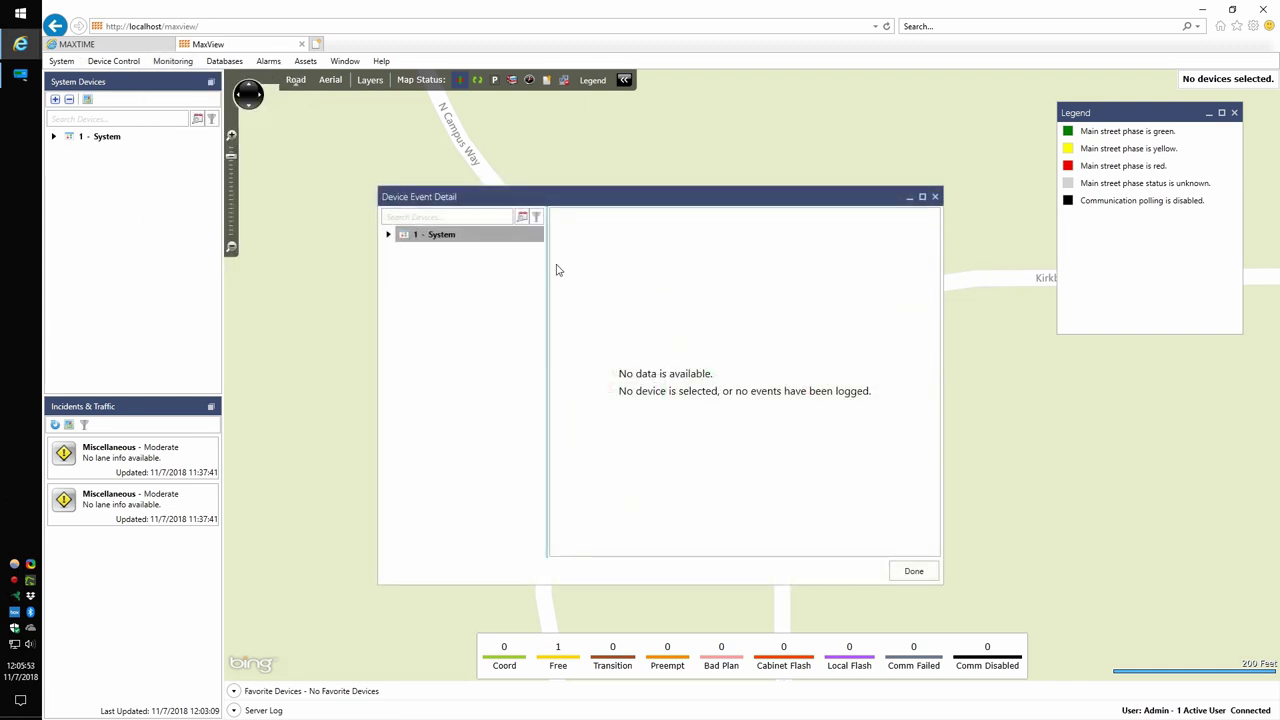
{"action": "left_click", "coordinate": [389, 235]}
{"action": "left_click", "coordinate": [460, 250]}
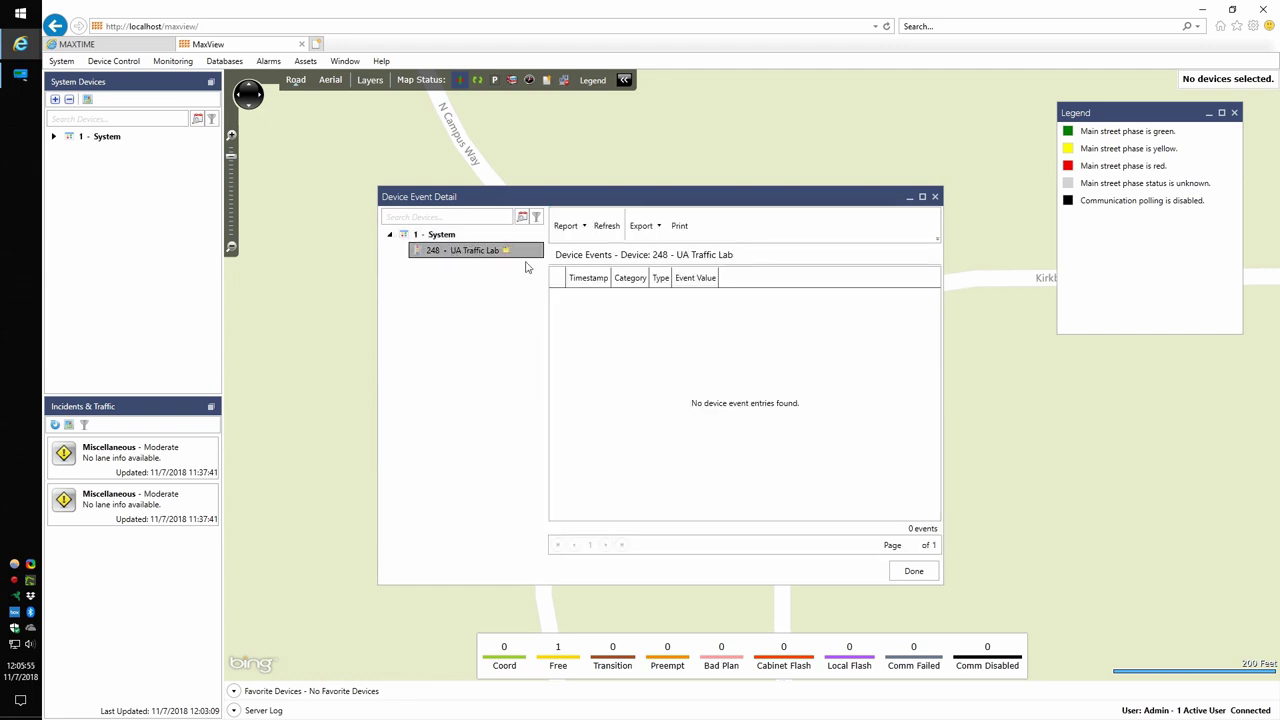
Step: Browse the 21874 logged events, checking the Phase On values 2 and 6, then close the viewer
{"action": "scroll", "coordinate": [934, 314], "scroll_direction": "down", "scroll_amount": 3}
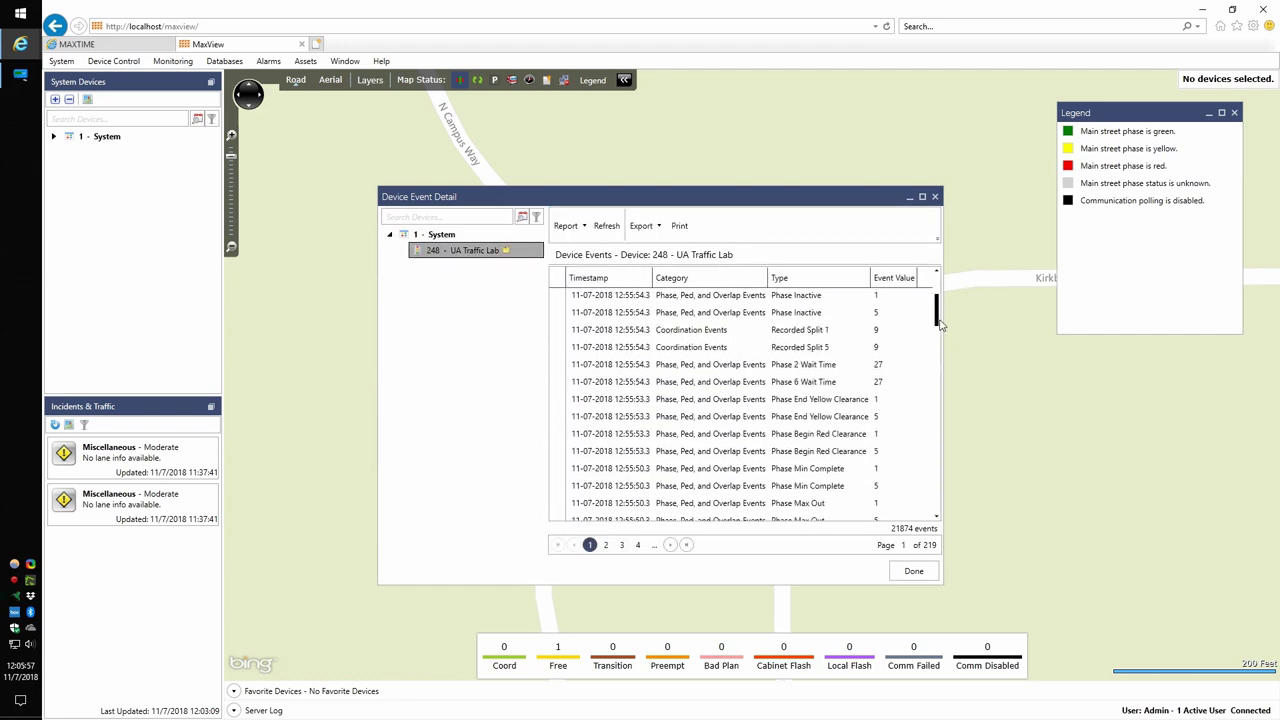
{"action": "left_click_drag", "start_coordinate": [934, 314], "coordinate": [895, 540]}
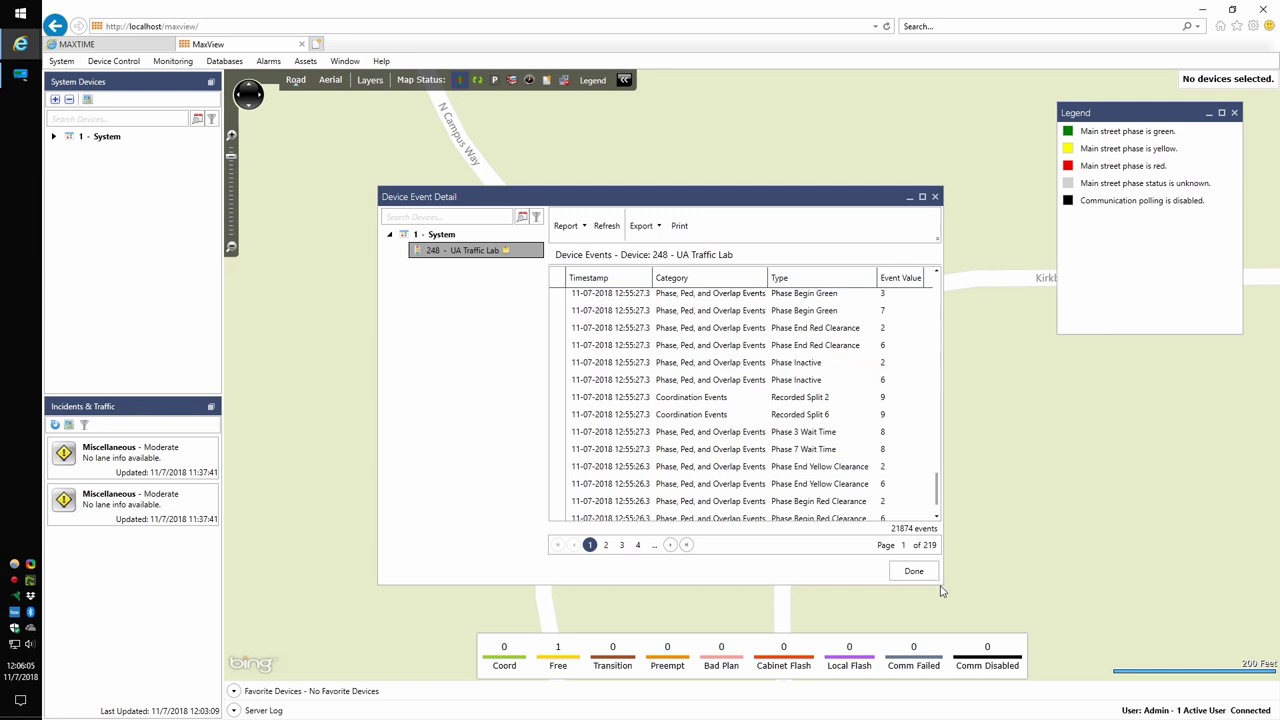
{"action": "left_click_drag", "start_coordinate": [944, 586], "coordinate": [1156, 679]}
{"action": "left_click_drag", "start_coordinate": [1150, 597], "coordinate": [1125, 624]}
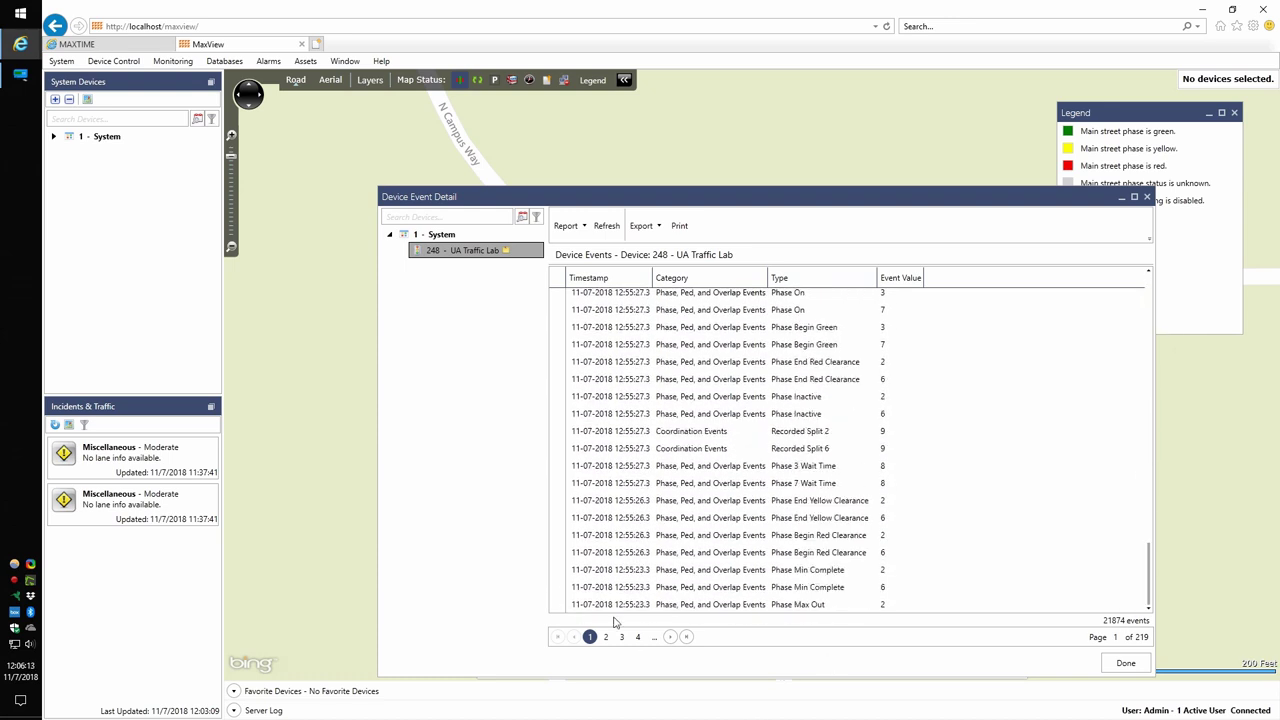
{"action": "left_click_drag", "start_coordinate": [1150, 575], "coordinate": [1150, 280]}
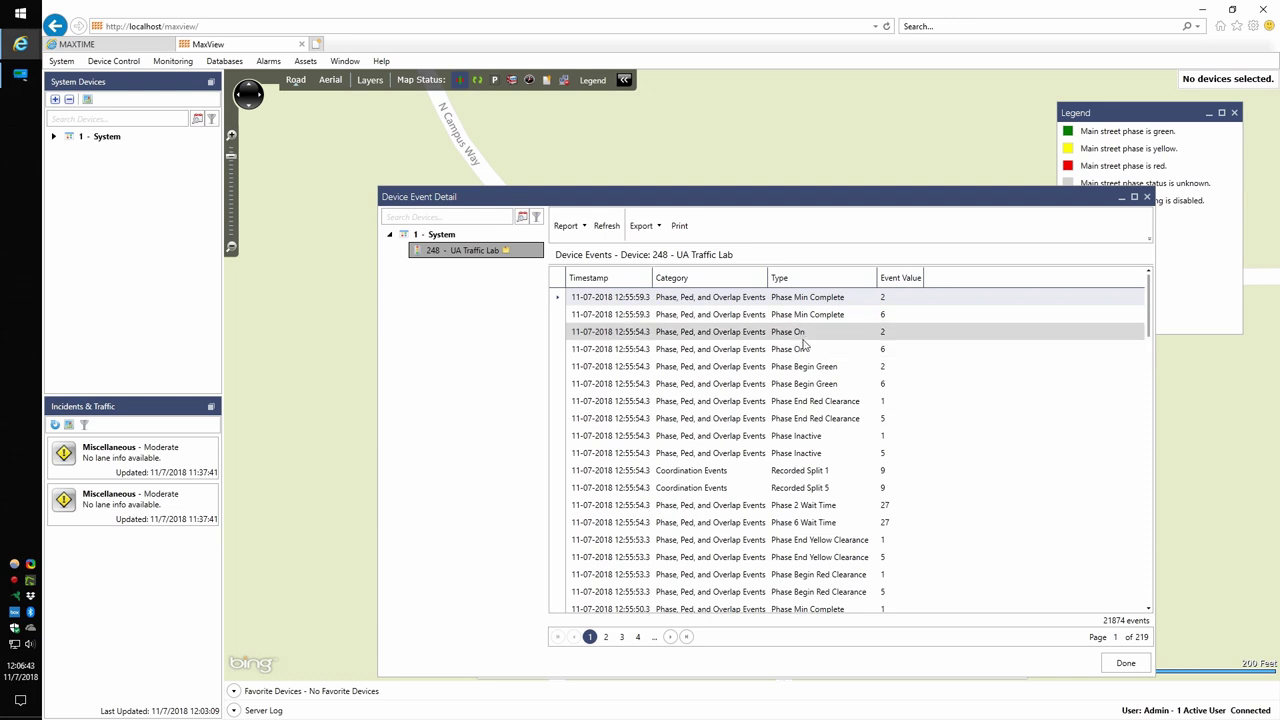
{"action": "left_click_drag", "start_coordinate": [1150, 297], "coordinate": [1111, 266]}
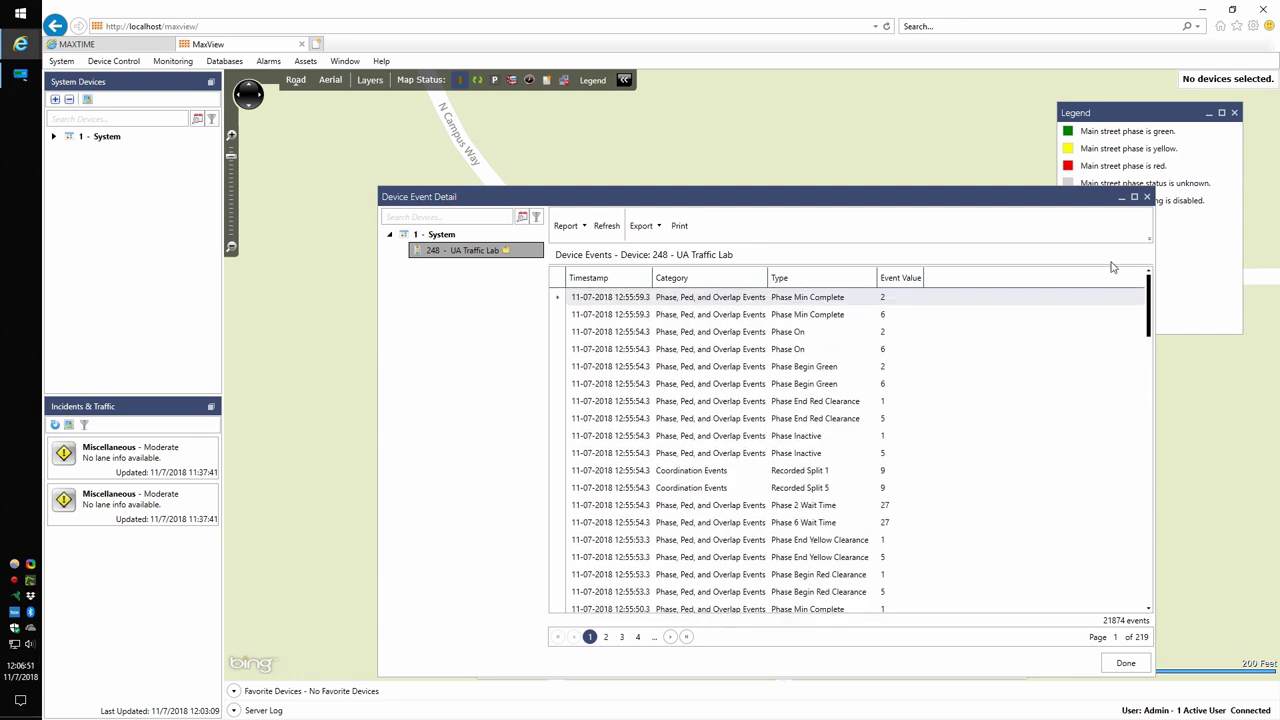
{"action": "left_click", "coordinate": [806, 335]}
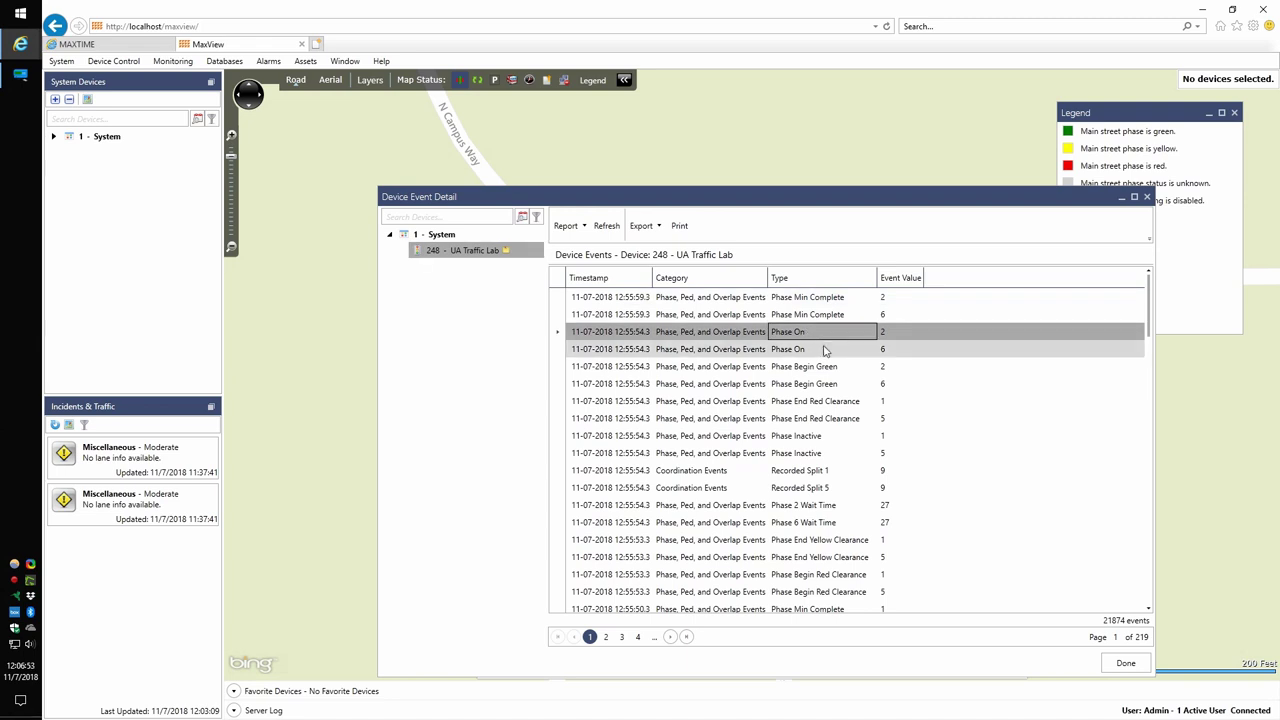
{"action": "key", "text": "Down"}
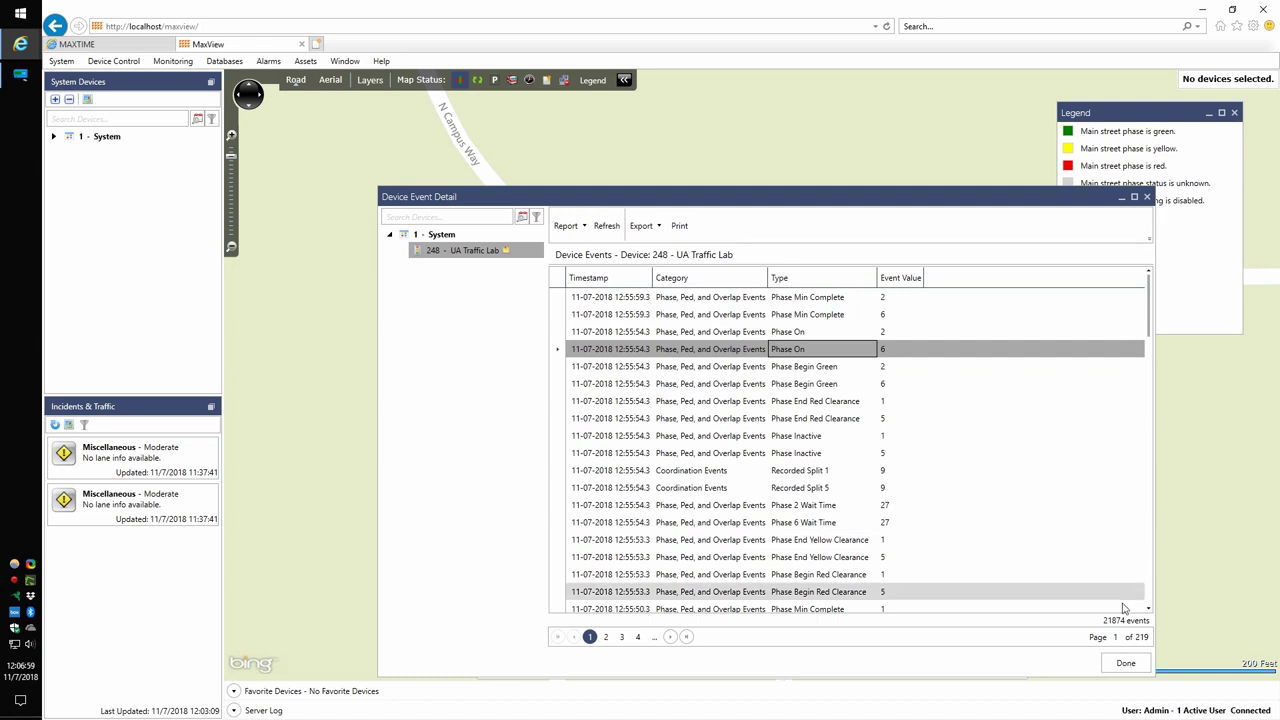
{"action": "left_click", "coordinate": [1127, 663]}
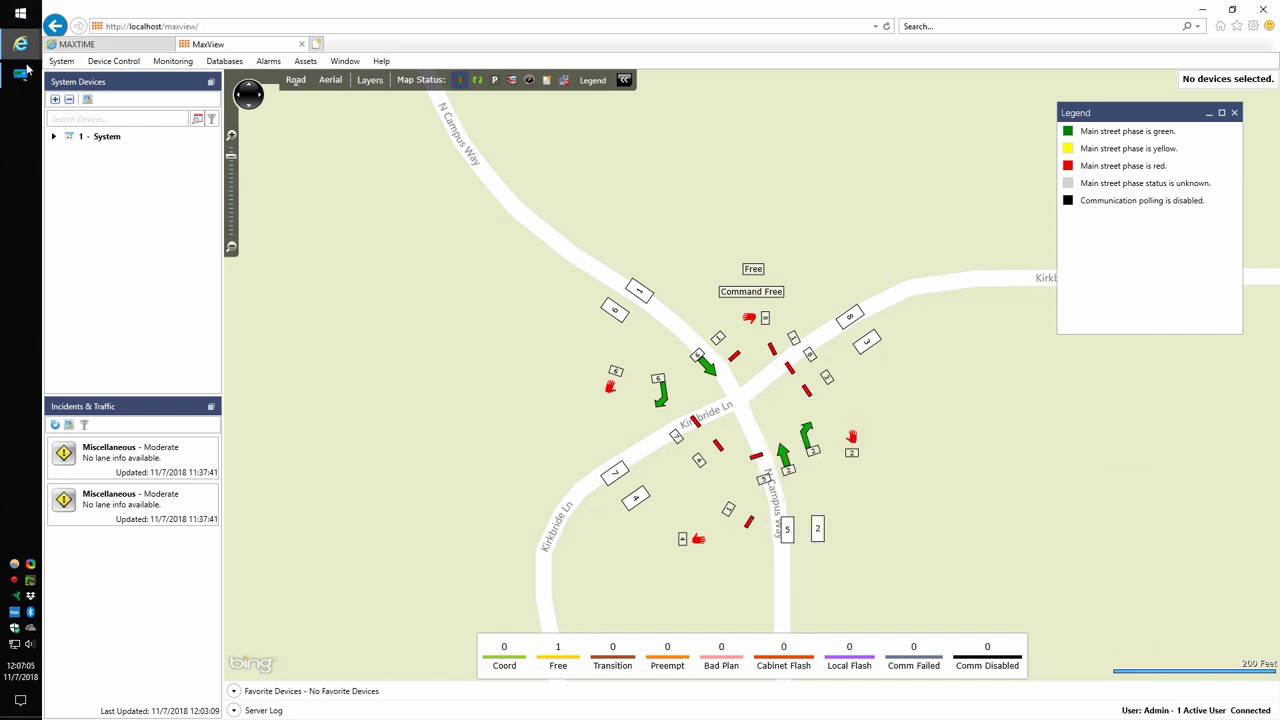
Step: Launch SQL Server Management Studio and connect to the local SQL Server instance
{"action": "left_click", "coordinate": [1208, 10]}
{"action": "left_click", "coordinate": [3, 7]}
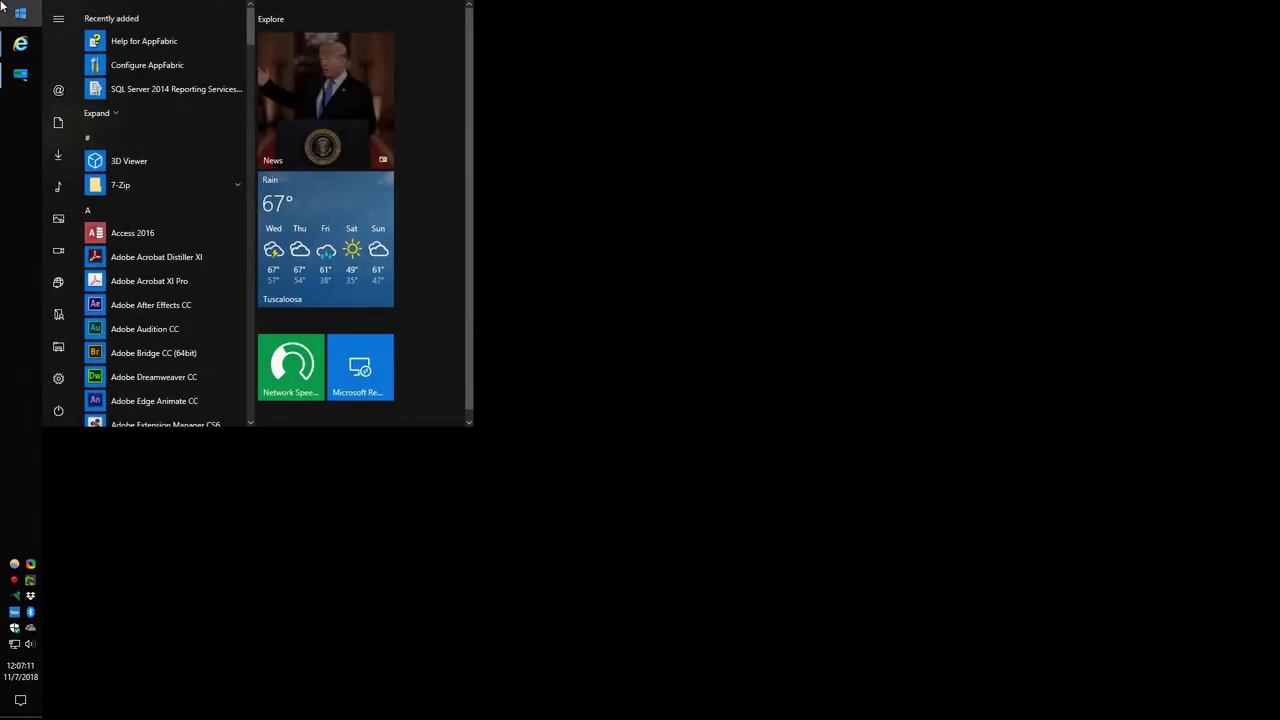
{"action": "type", "text": "sql"}
{"action": "key", "text": "Return"}
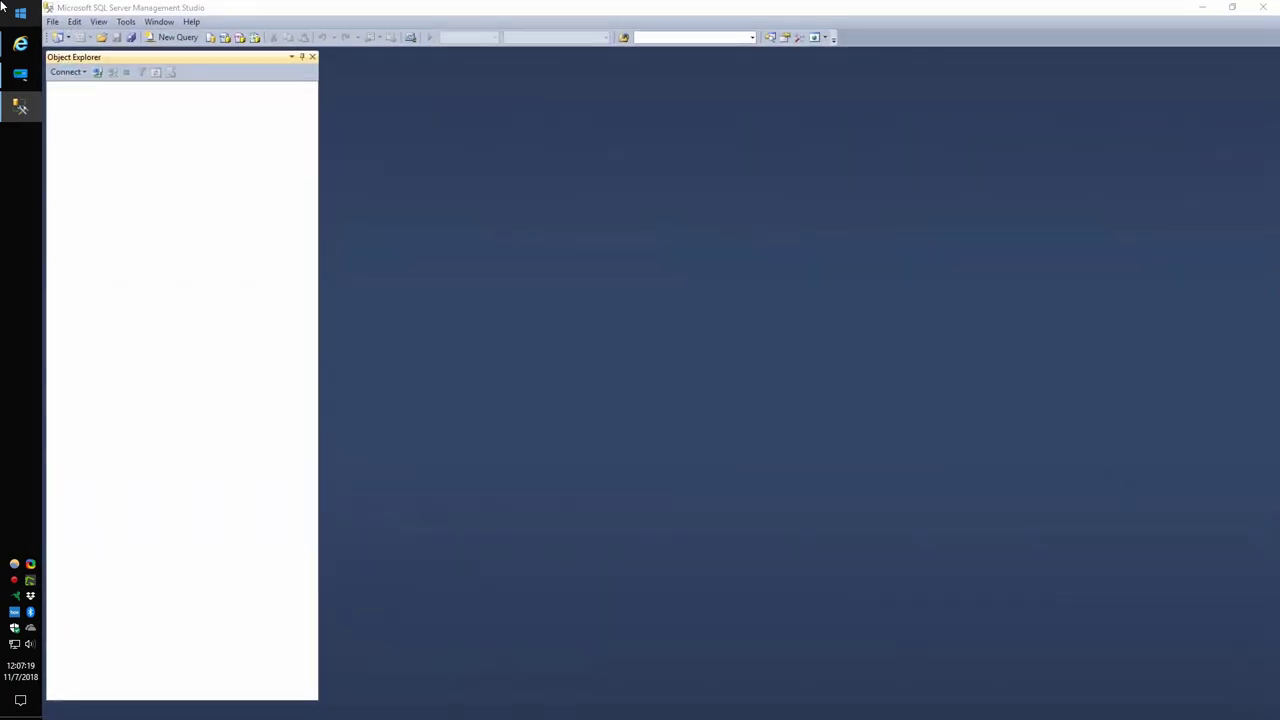
{"action": "key", "text": "Return"}
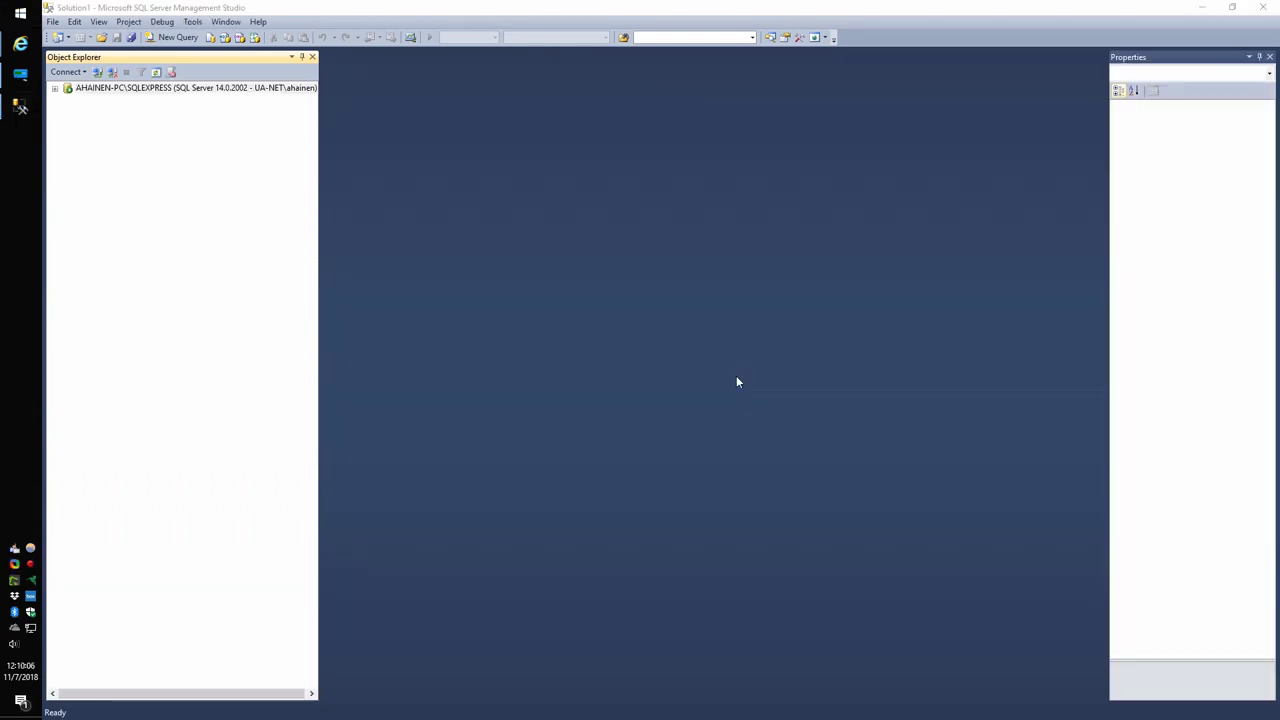
Step: Expand Databases > MaxView_EventLog_1.8.12103.628 > Views and start a new query
{"action": "left_click", "coordinate": [55, 88]}
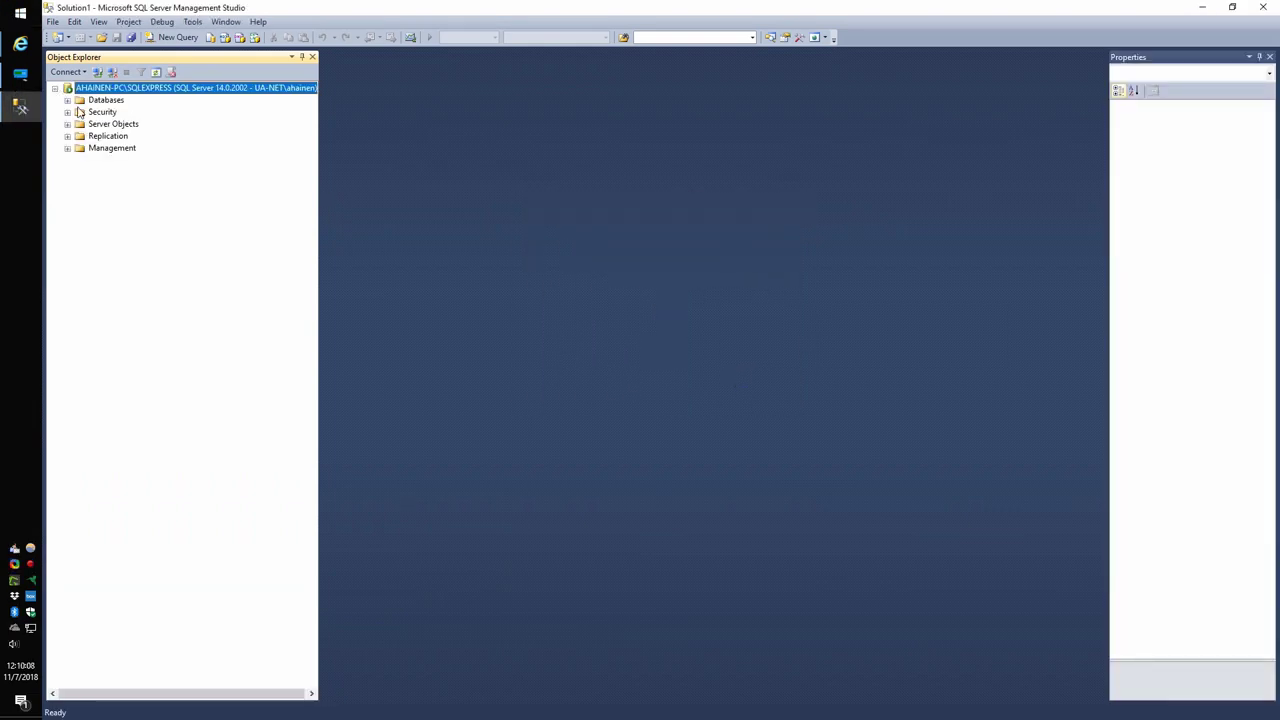
{"action": "left_click", "coordinate": [67, 100]}
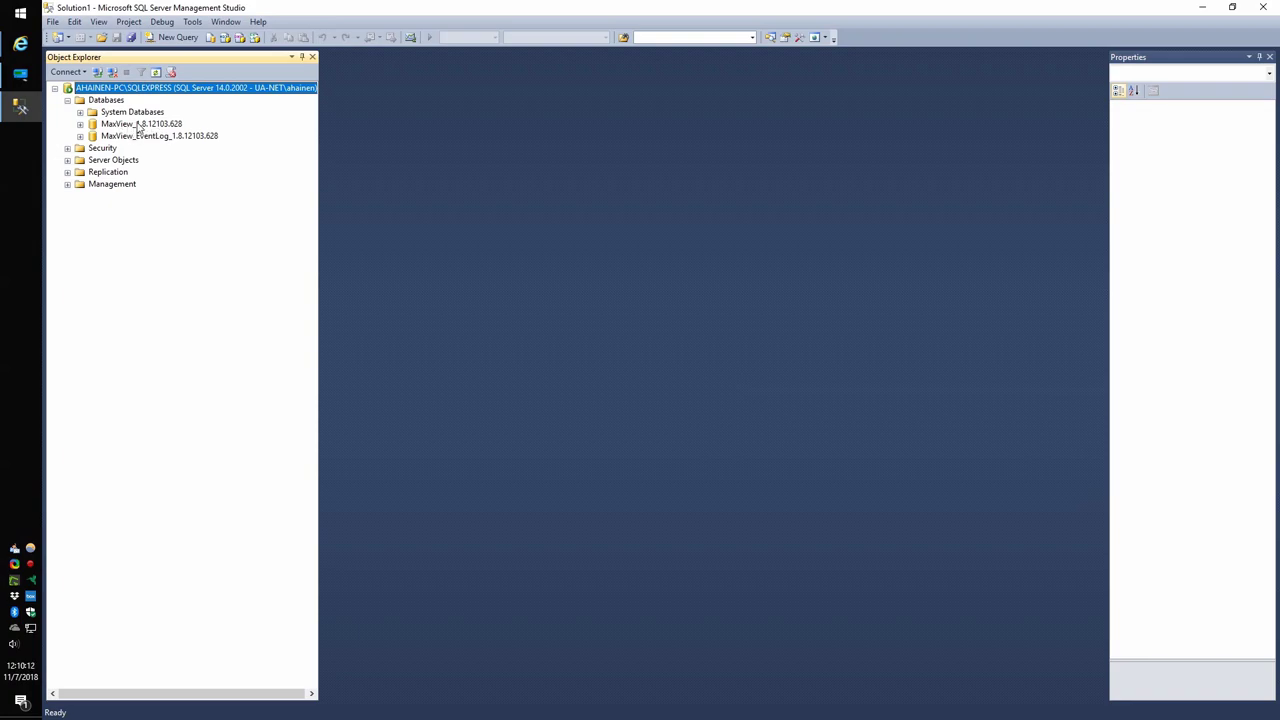
{"action": "left_click", "coordinate": [80, 136]}
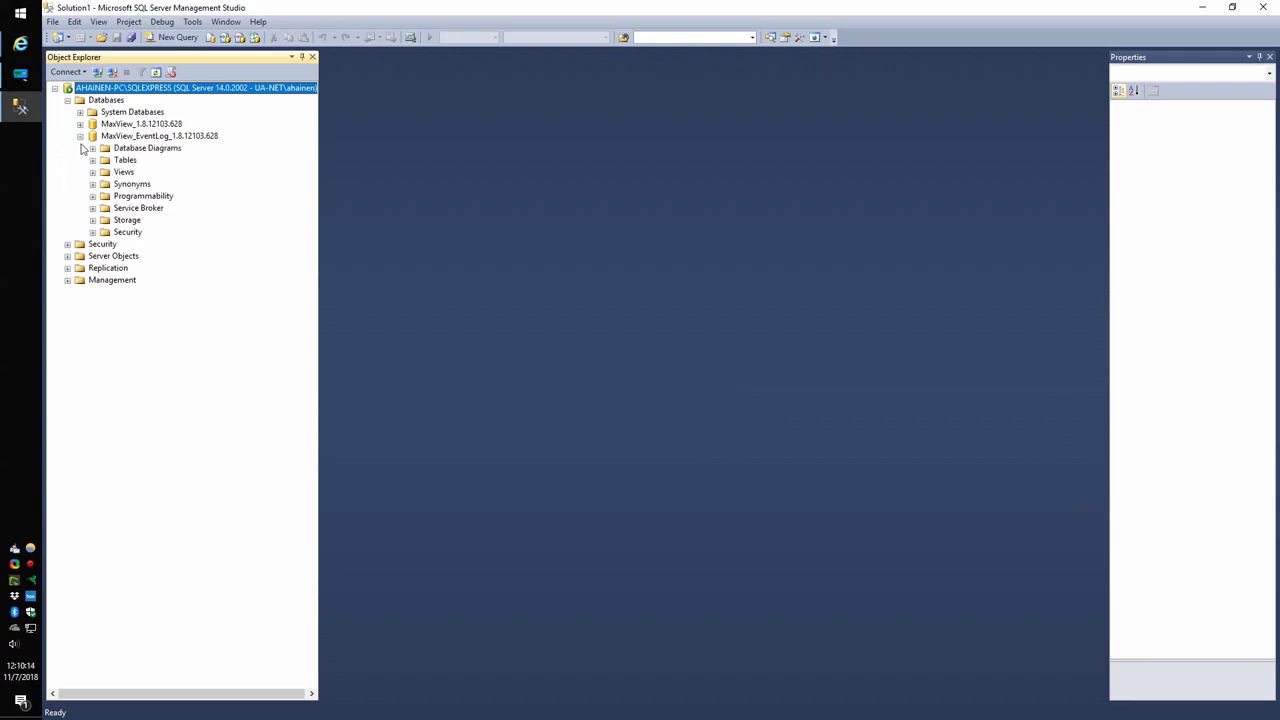
{"action": "left_click", "coordinate": [92, 172]}
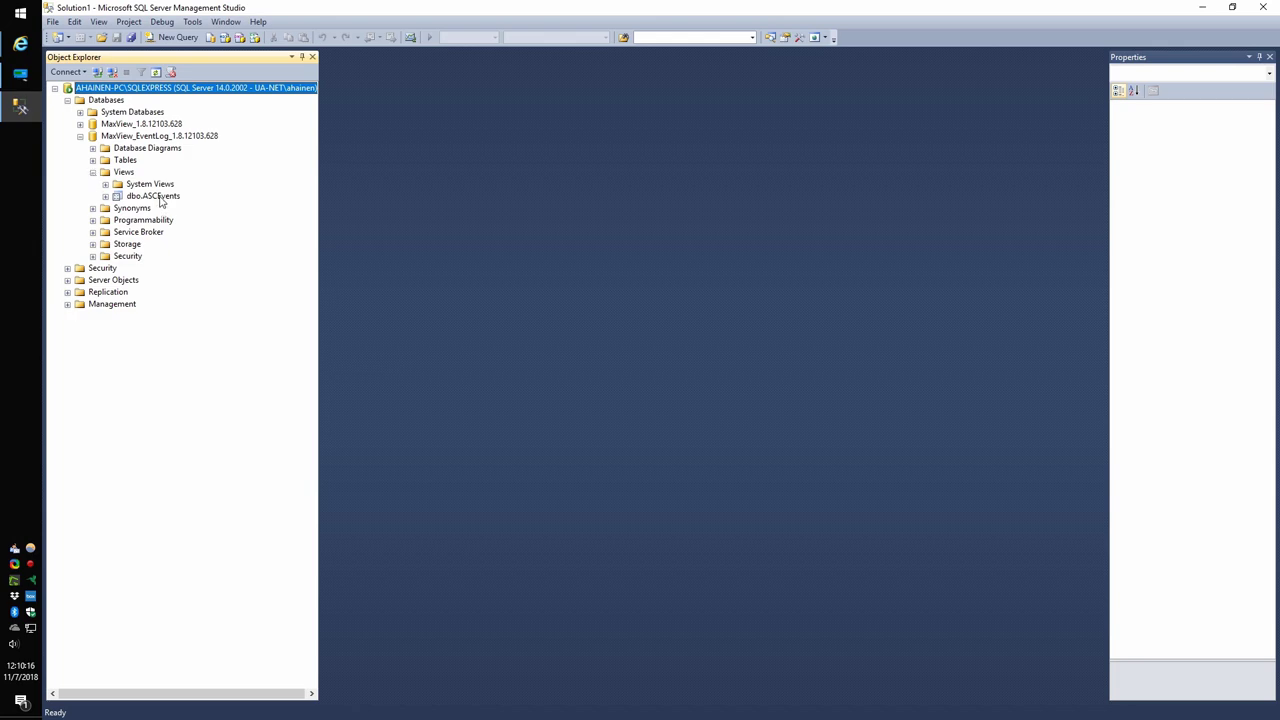
{"action": "left_click", "coordinate": [172, 37]}
Step: Write SELECT * FROM [MaxView_EventLog_1.8.12103.628].dbo.ASCEvents in the query editor
{"action": "type", "text": "select *"}
{"action": "key", "text": "Return"}
{"action": "type", "text": "from "}
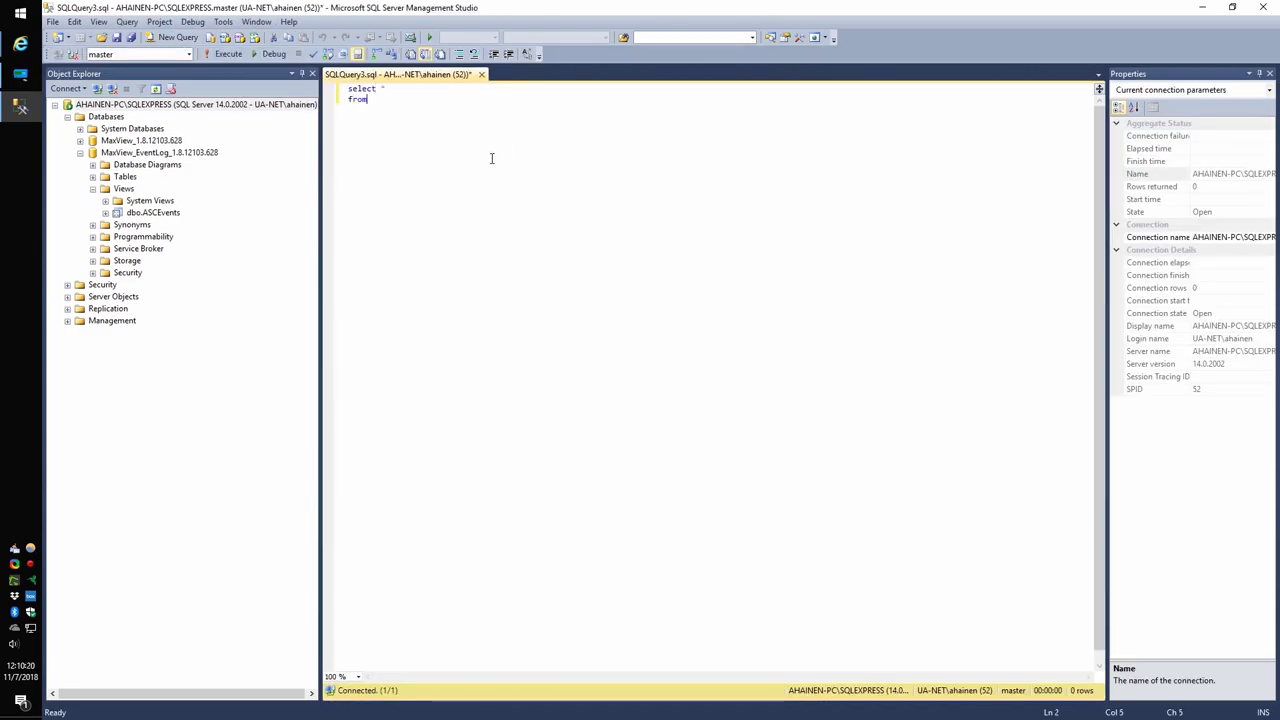
{"action": "type", "text": "dbo.AS"}
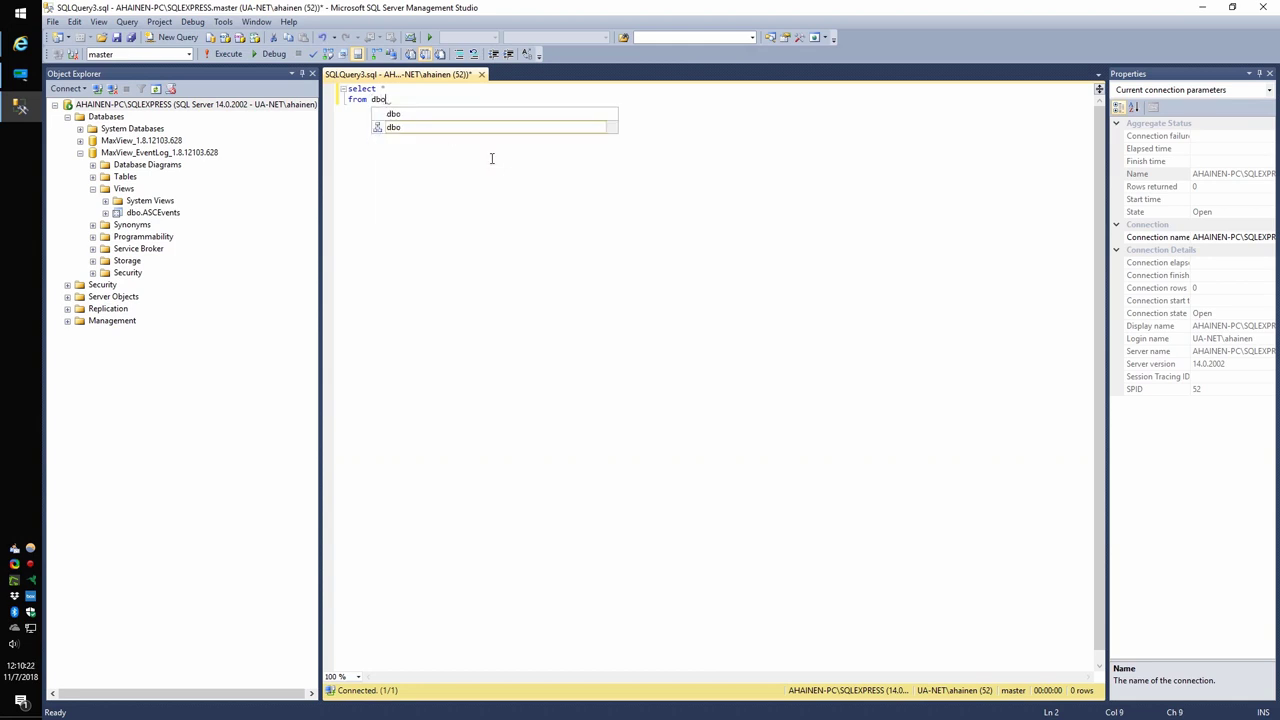
{"action": "key", "text": "BackSpace"}
{"action": "key", "text": "BackSpace"}
{"action": "key", "text": "BackSpace"}
{"action": "key", "text": "BackSpace"}
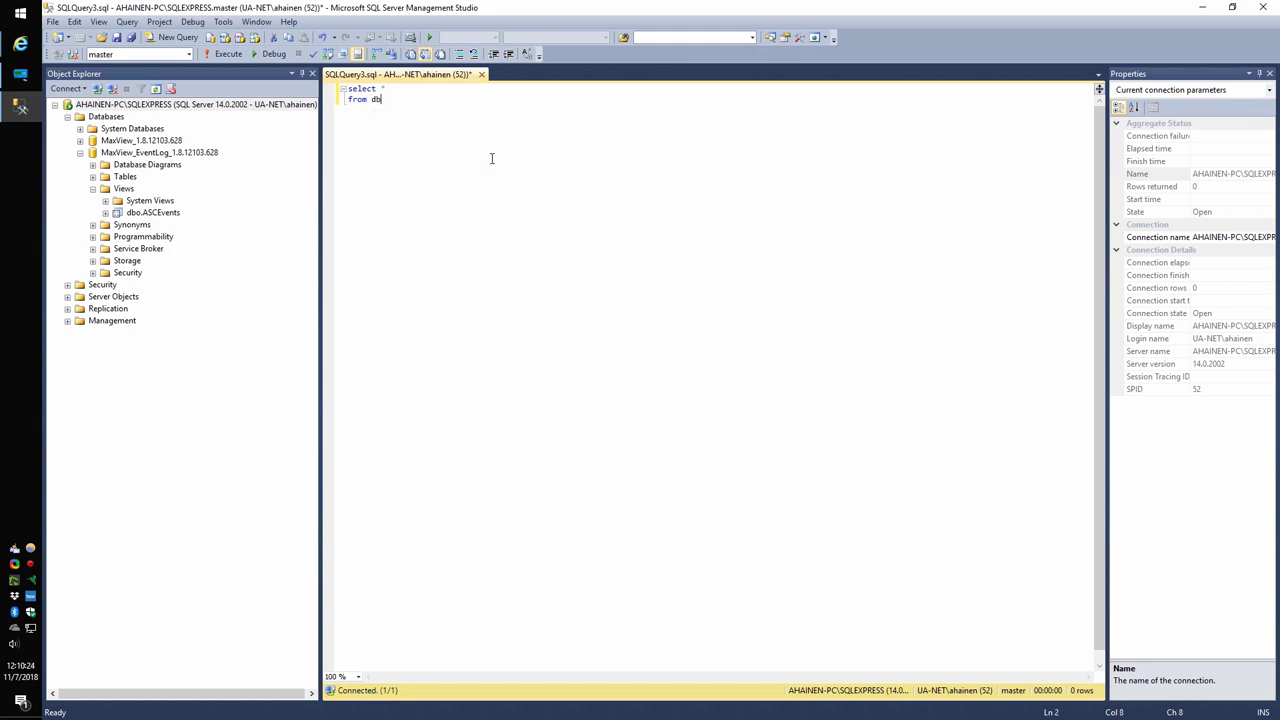
{"action": "key", "text": "BackSpace"}
{"action": "type", "text": "Mac"}
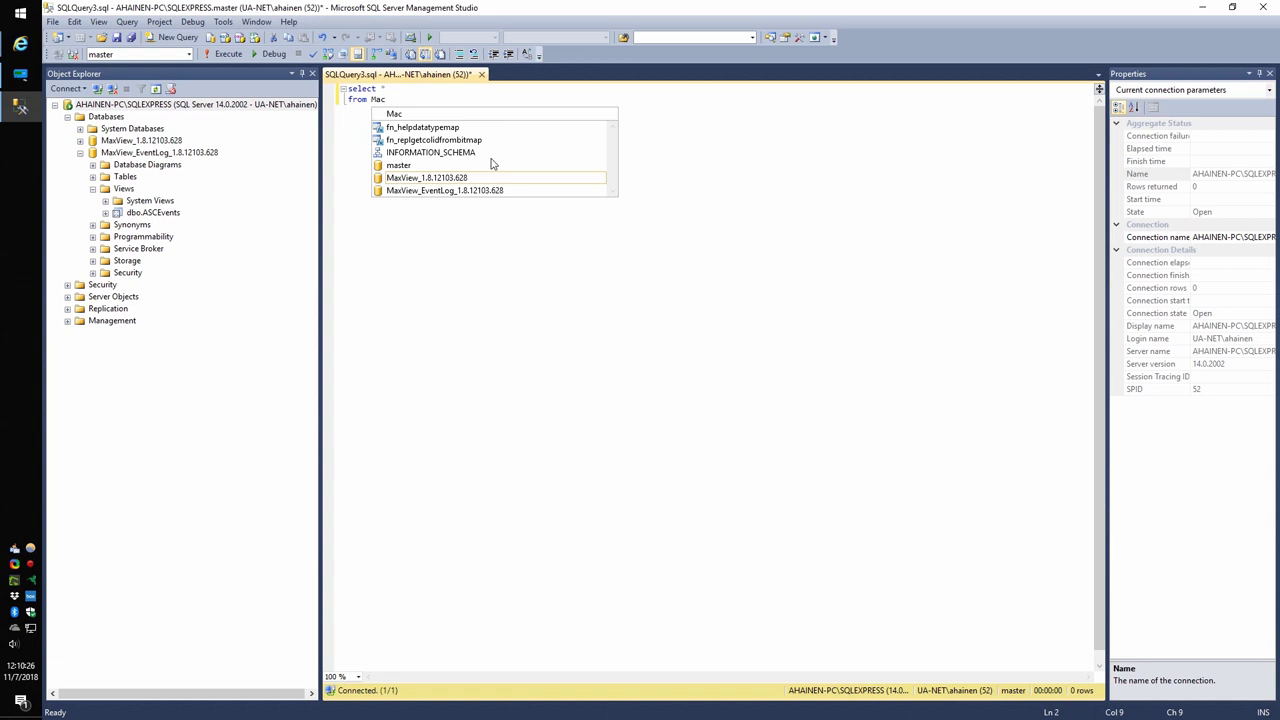
{"action": "key", "text": "Down"}
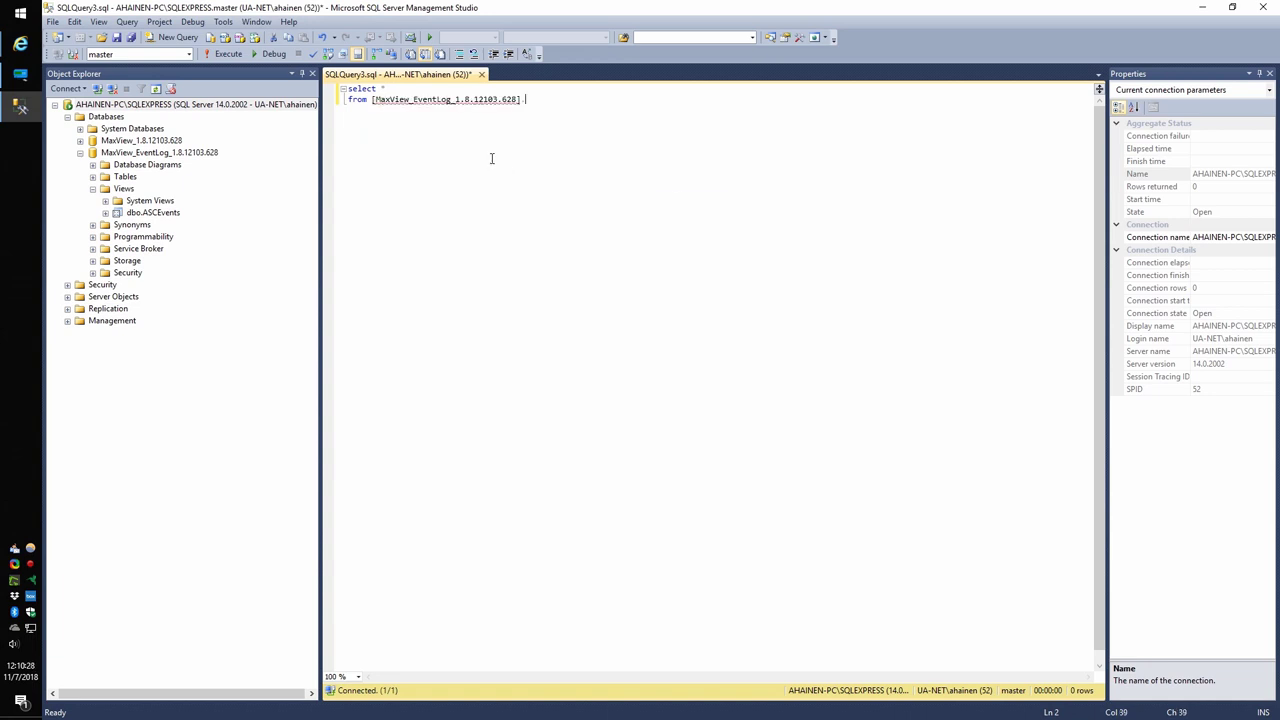
{"action": "type", "text": "dbn"}
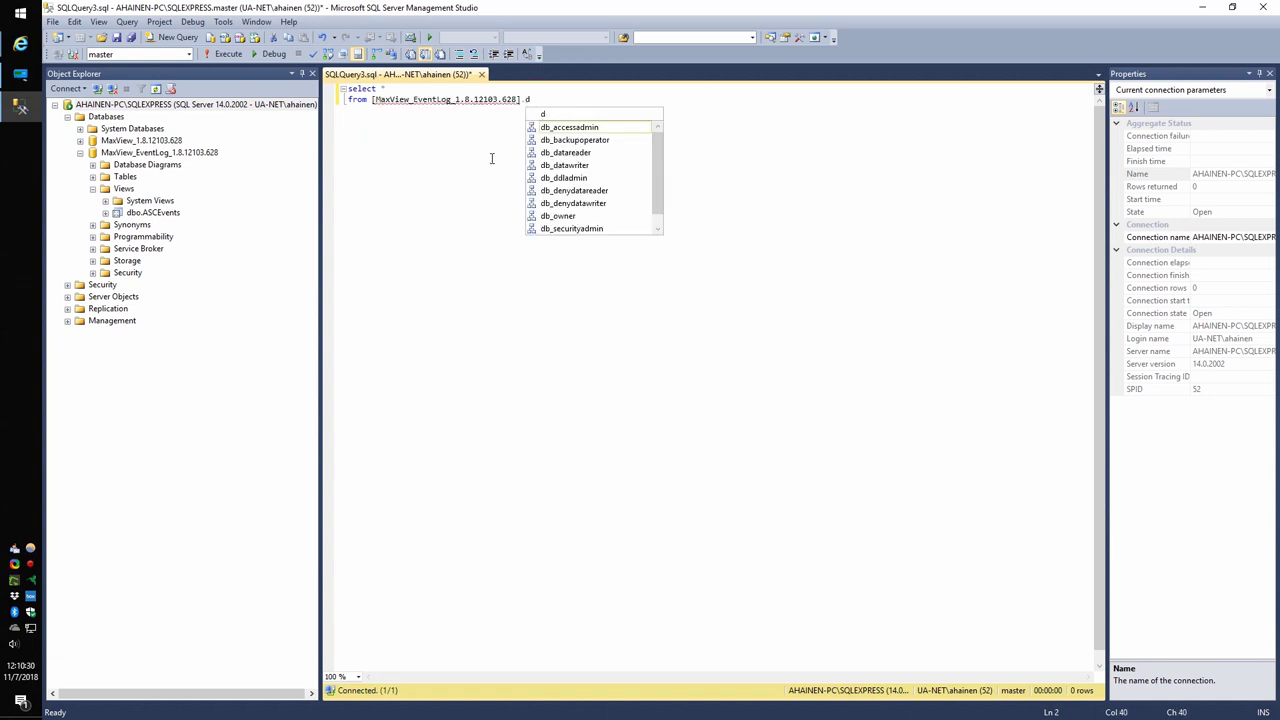
{"action": "type", "text": "bo.ASCE"}
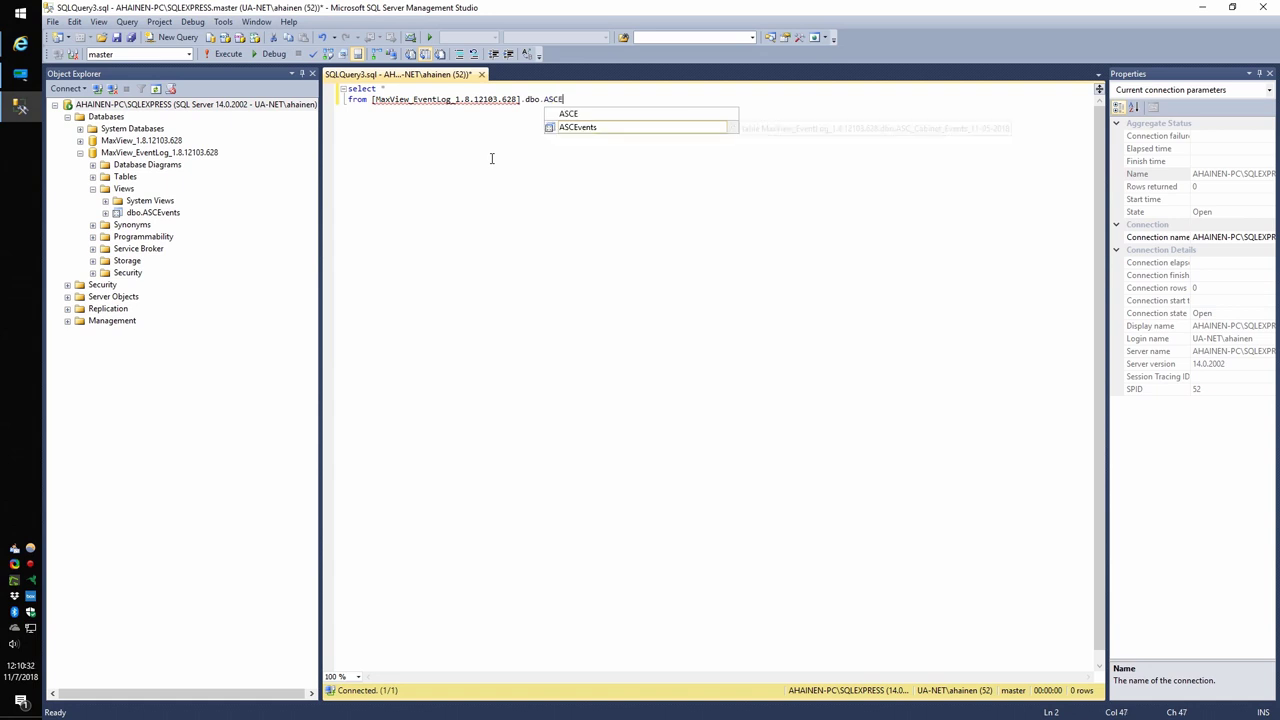
{"action": "key", "text": "Tab"}
{"action": "key", "text": "Return"}
Step: Add ORDER BY TimeStamp and run the query, returning 21879 rows
{"action": "type", "text": "order by time"}
{"action": "key", "text": "Tab"}
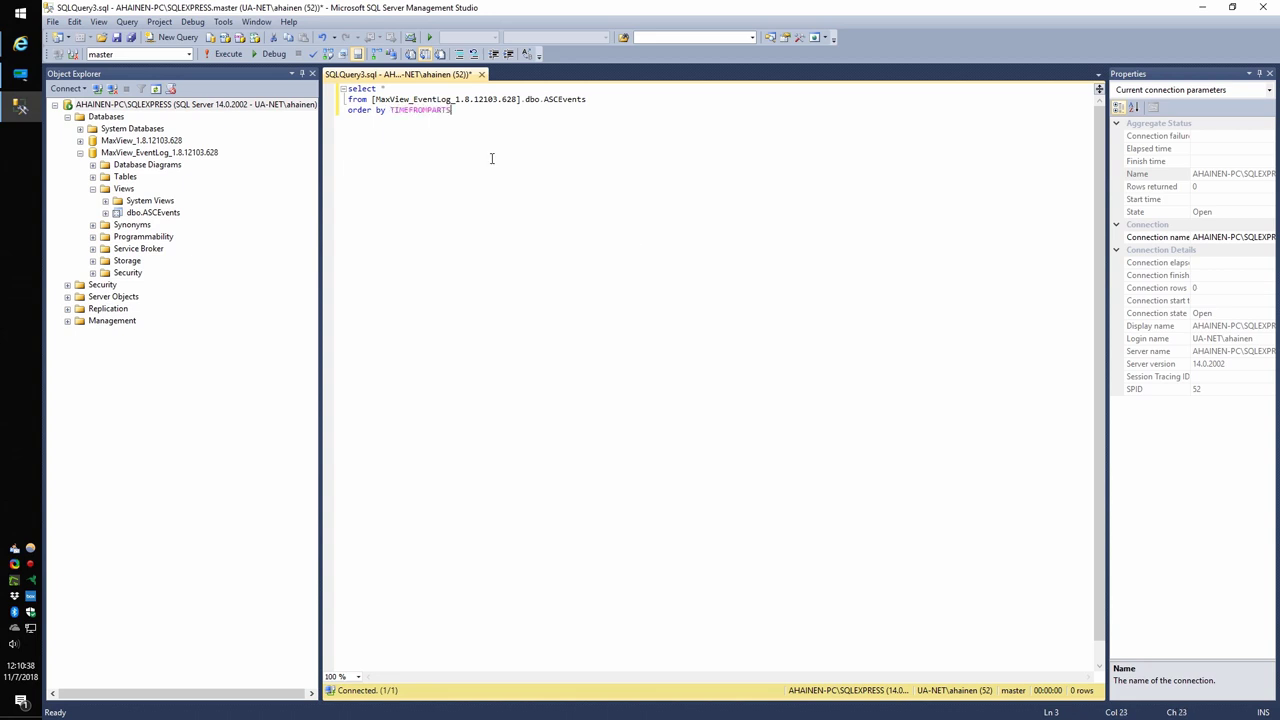
{"action": "key", "text": "ctrl+BackSpace"}
{"action": "type", "text": "timest"}
{"action": "key", "text": "Tab"}
{"action": "key", "text": "F5"}
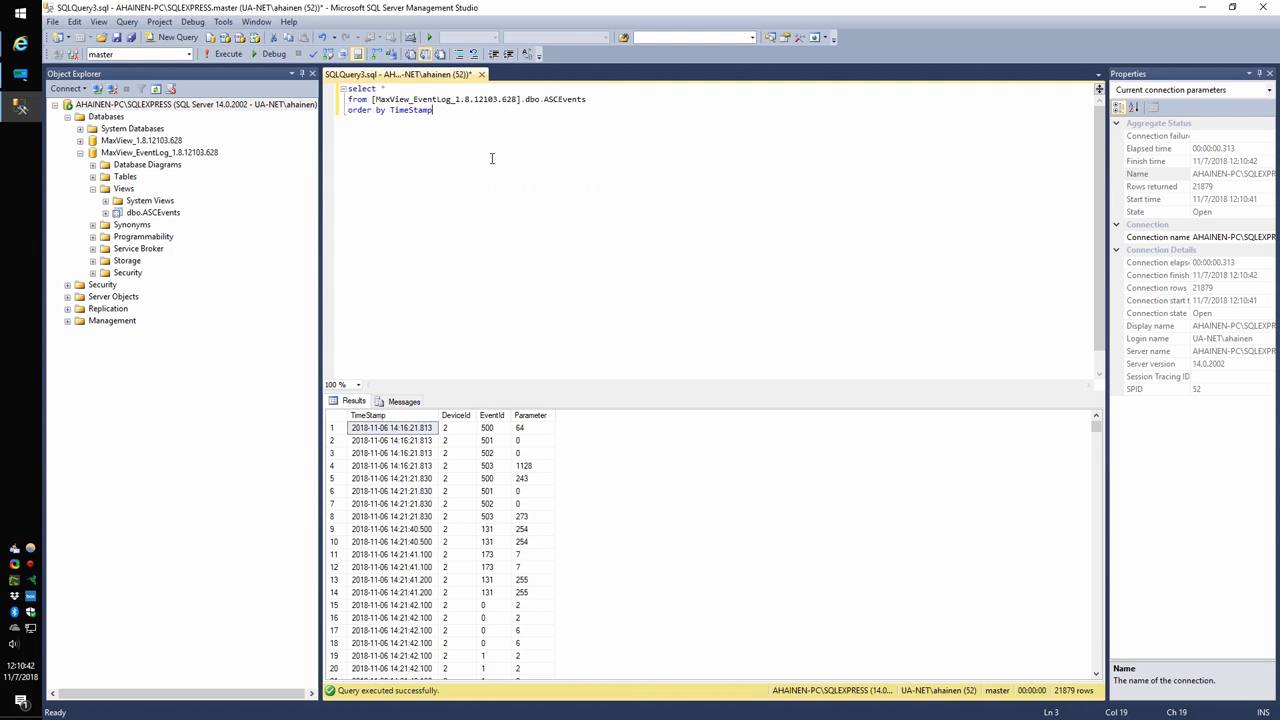
{"action": "mouse_move", "coordinate": [1096, 427]}
{"action": "left_mouse_down"}
{"action": "mouse_move", "coordinate": [1091, 657]}
{"action": "mouse_move", "coordinate": [1096, 428]}
{"action": "left_mouse_up"}
{"action": "mouse_move", "coordinate": [1096, 428]}
{"action": "left_mouse_down"}
{"action": "mouse_move", "coordinate": [1078, 660]}
{"action": "mouse_move", "coordinate": [1088, 430]}
{"action": "left_mouse_up"}
{"action": "left_click", "coordinate": [80, 140]}
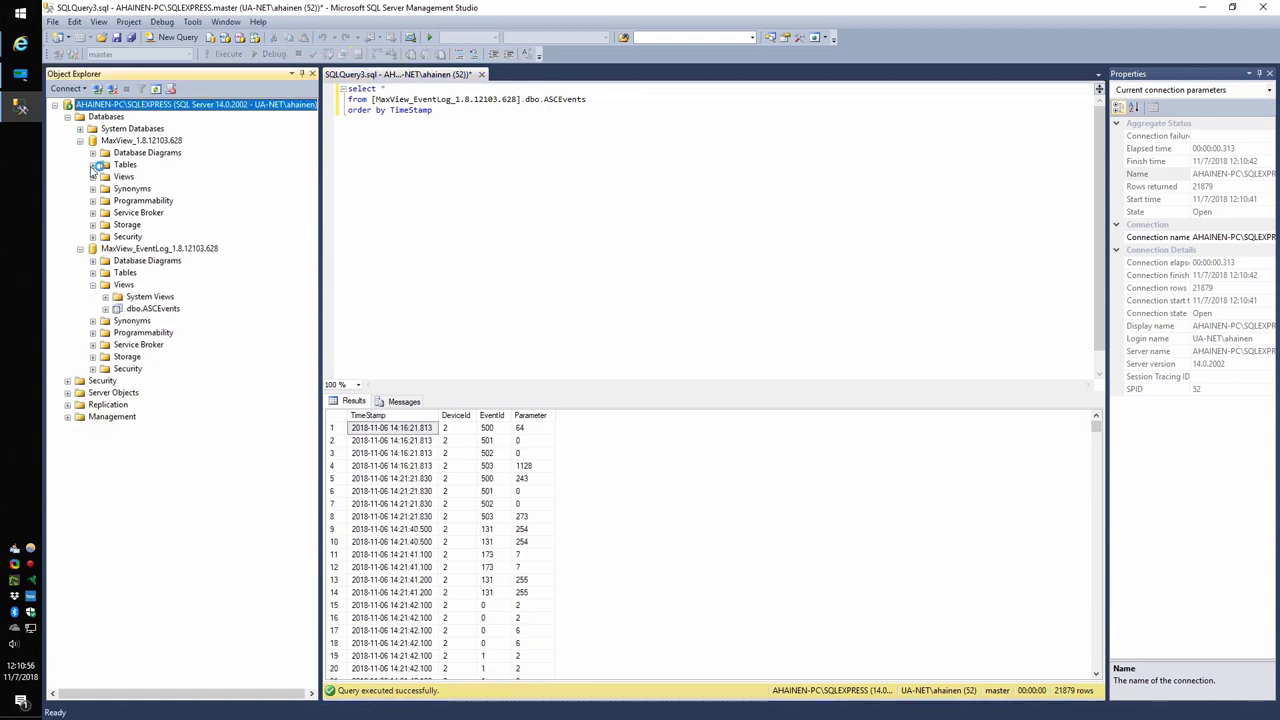
Step: Select the top 1000 rows of dbo.GroupableElements, locating UA Traffic Lab as Number 248
{"action": "left_click", "coordinate": [92, 164]}
{"action": "scroll", "coordinate": [212, 448], "scroll_direction": "down", "scroll_amount": 15}
{"action": "scroll", "coordinate": [210, 448], "scroll_direction": "up", "scroll_amount": 1}
{"action": "left_click", "coordinate": [105, 357]}
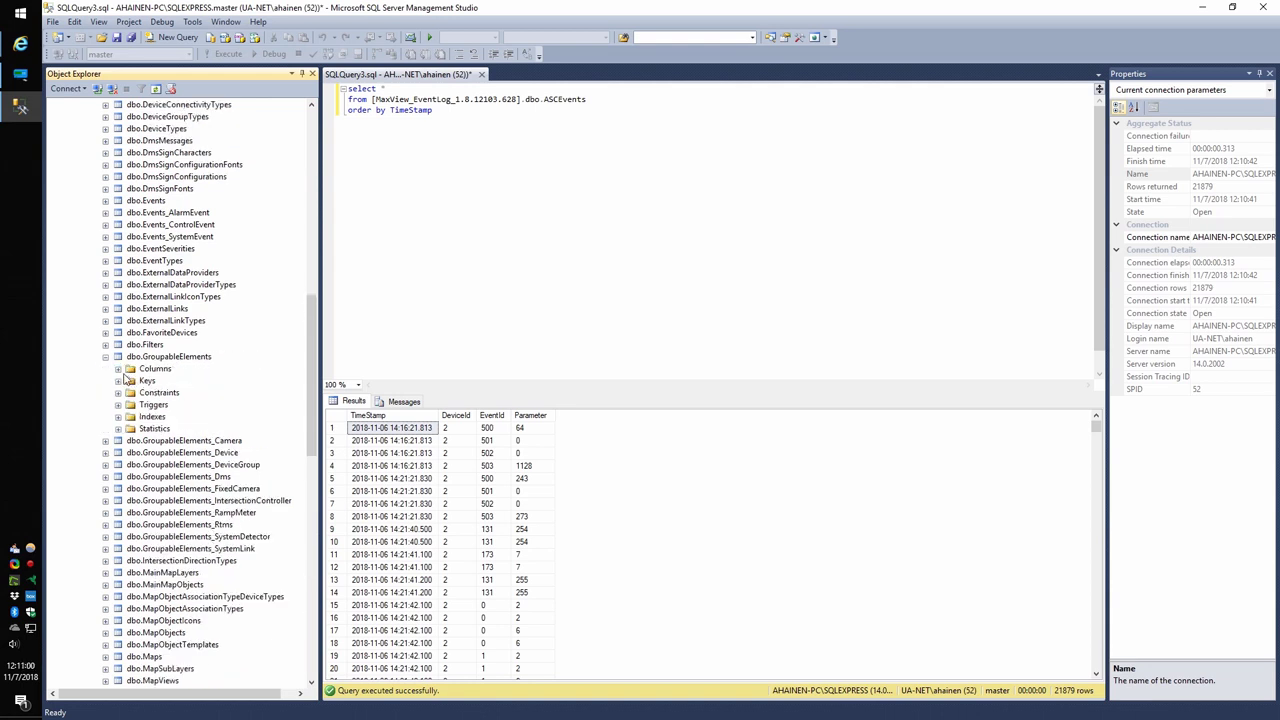
{"action": "right_click", "coordinate": [192, 358]}
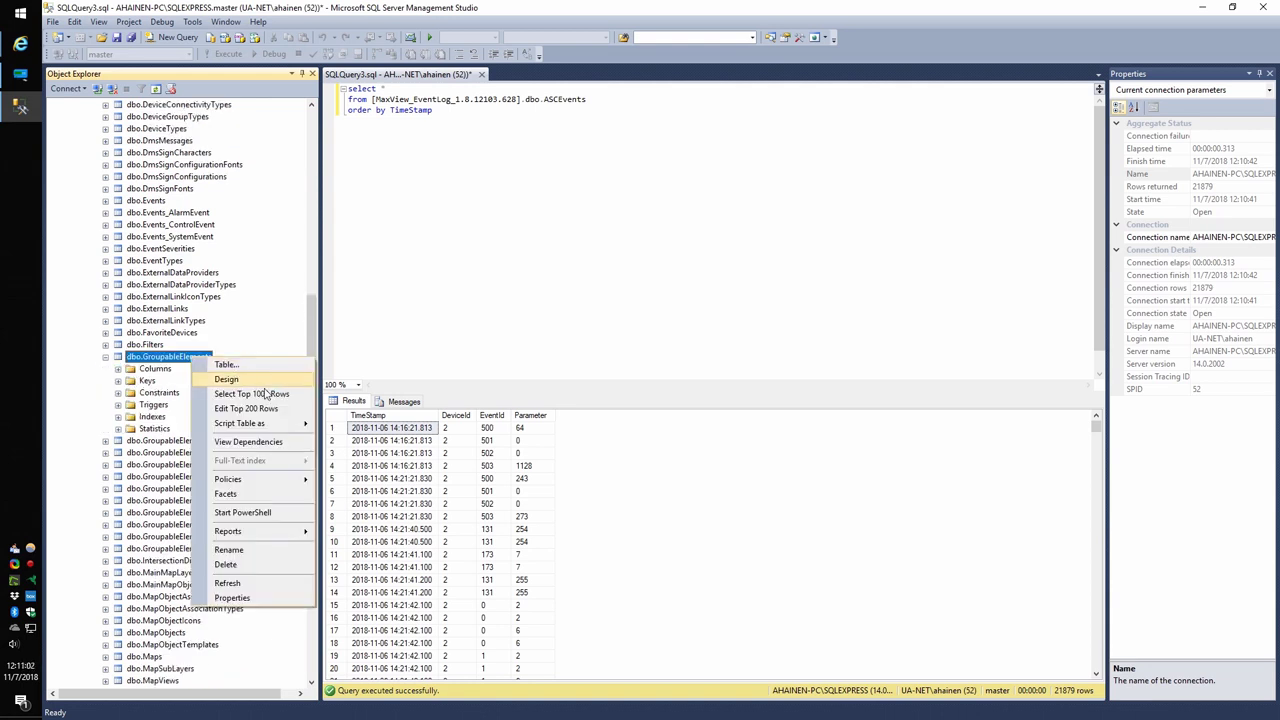
{"action": "key", "text": "Escape"}
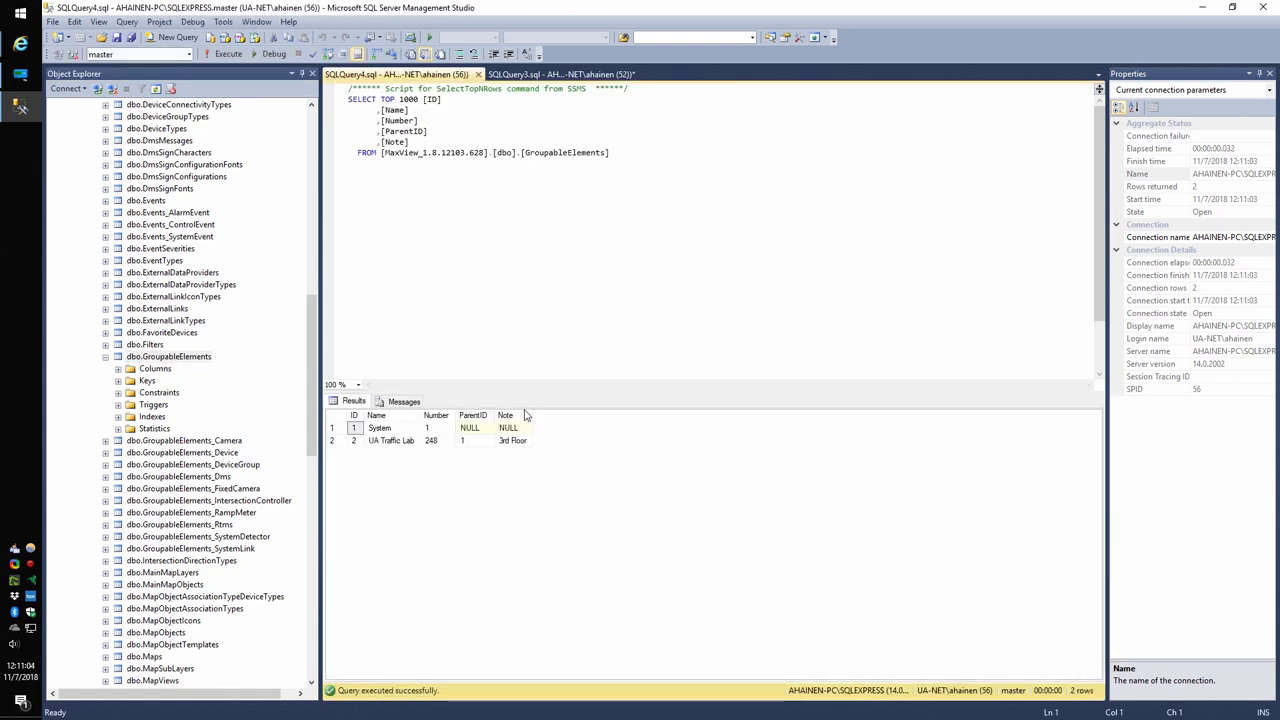
{"action": "left_click", "coordinate": [354, 441]}
{"action": "left_click", "coordinate": [438, 442]}
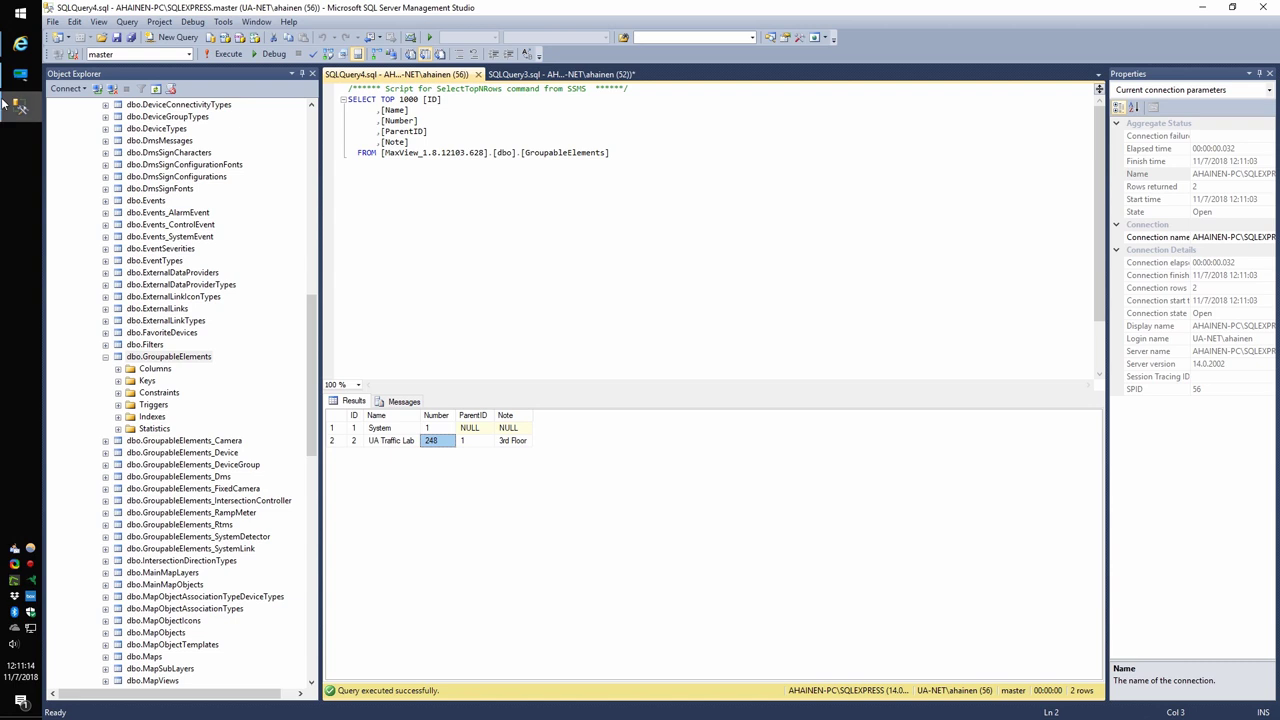
Step: Bring the MaxView map forward and check the UA Traffic Lab intersection
{"action": "mouse_move", "coordinate": [20, 44]}
{"action": "left_click", "coordinate": [125, 153]}
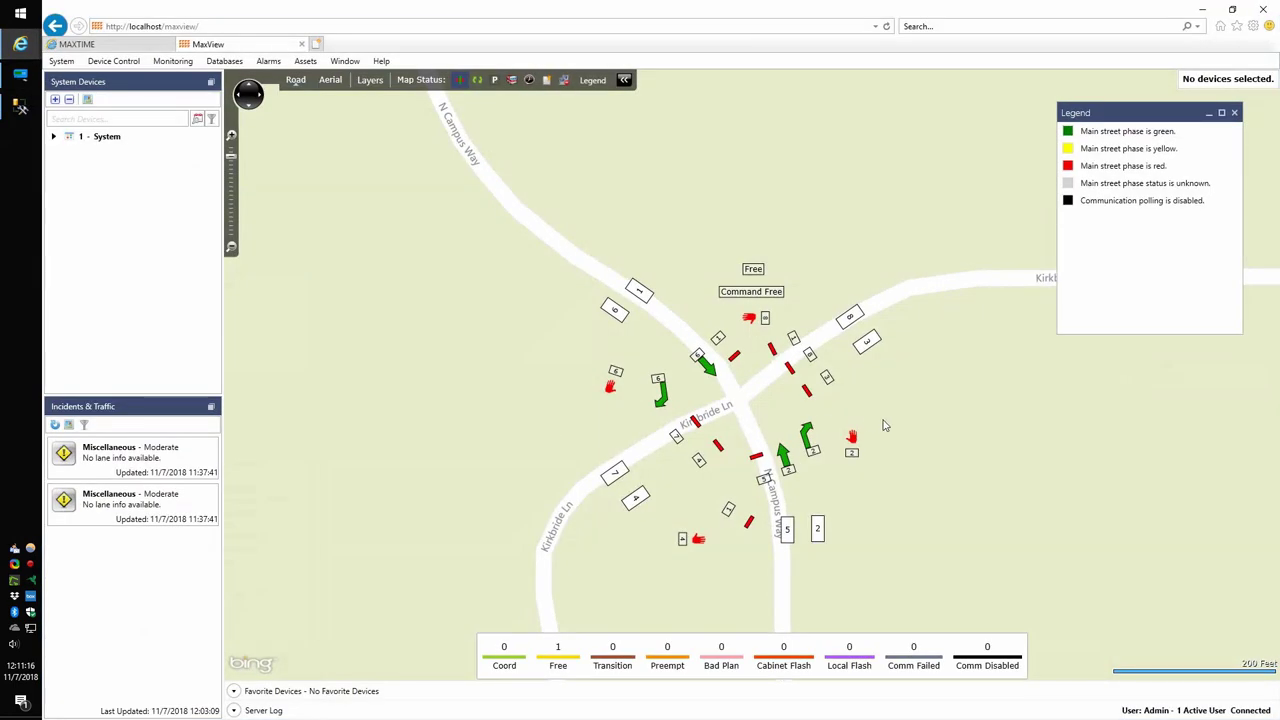
{"action": "mouse_move", "coordinate": [743, 404]}
Step: Return to the SQLQuery3.sql ASCEvents results, then switch back to the MaxView map
{"action": "left_click", "coordinate": [1202, 9]}
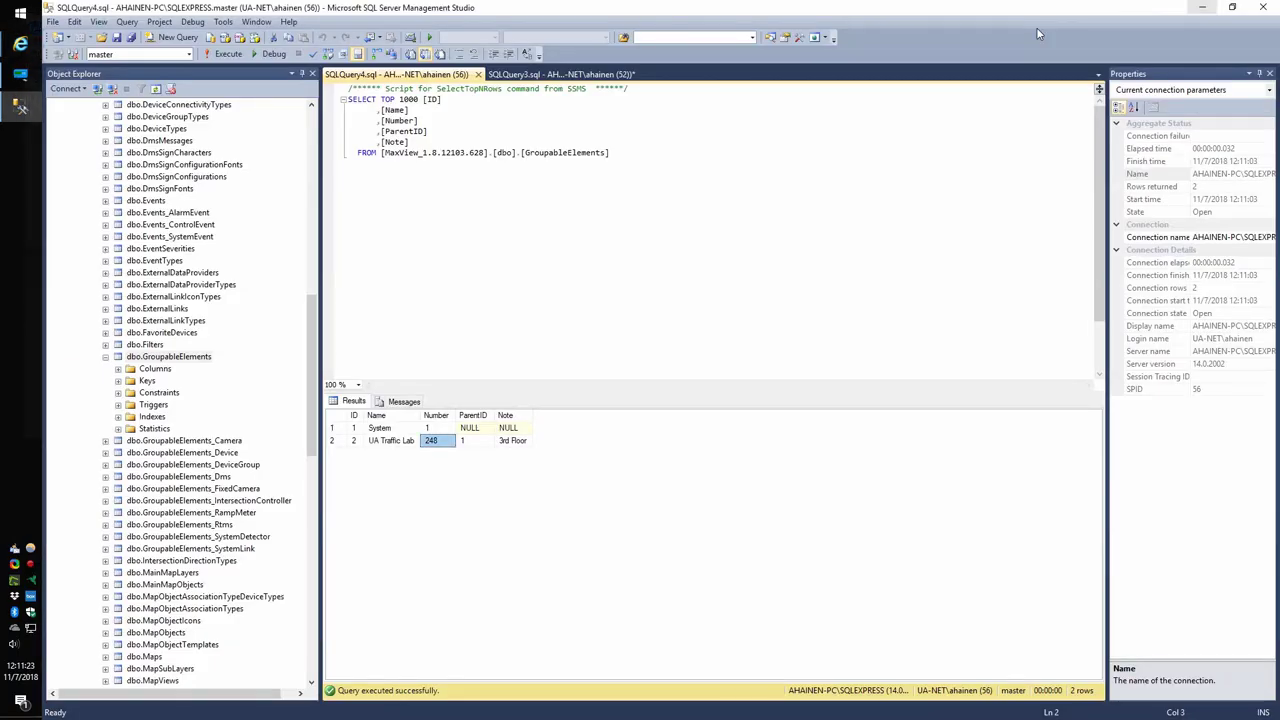
{"action": "left_click", "coordinate": [565, 76]}
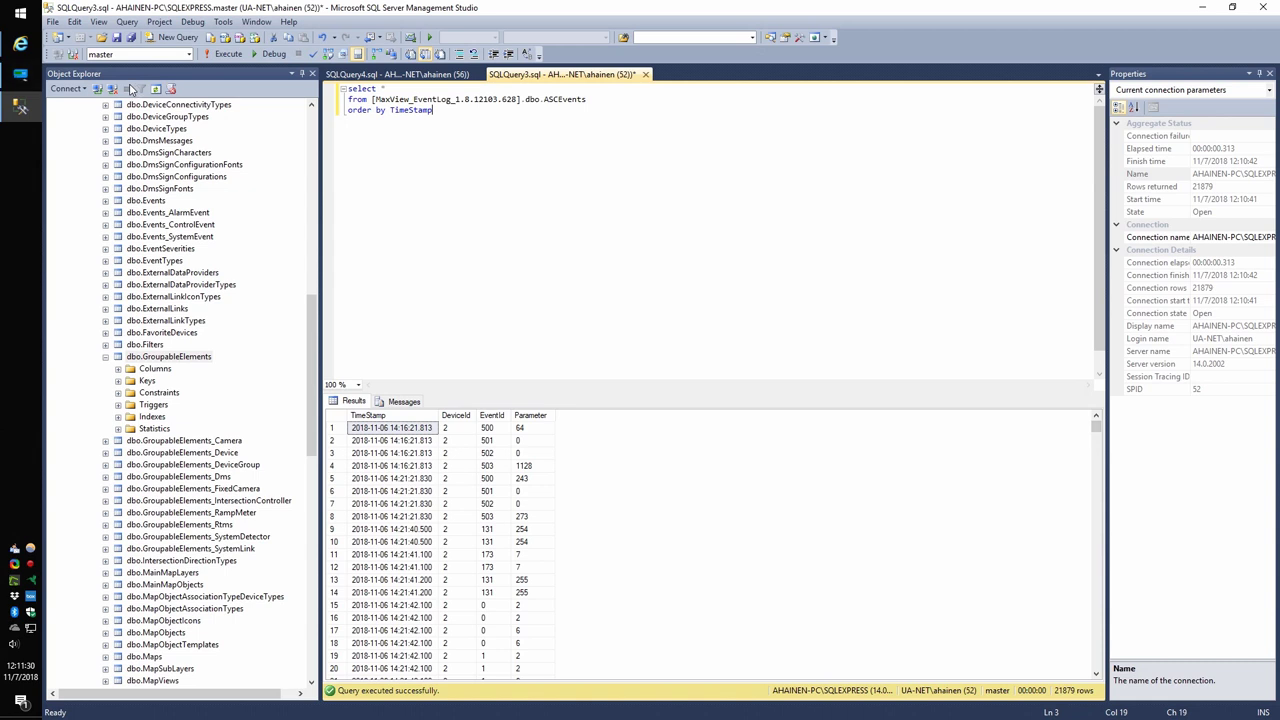
{"action": "mouse_move", "coordinate": [14, 63]}
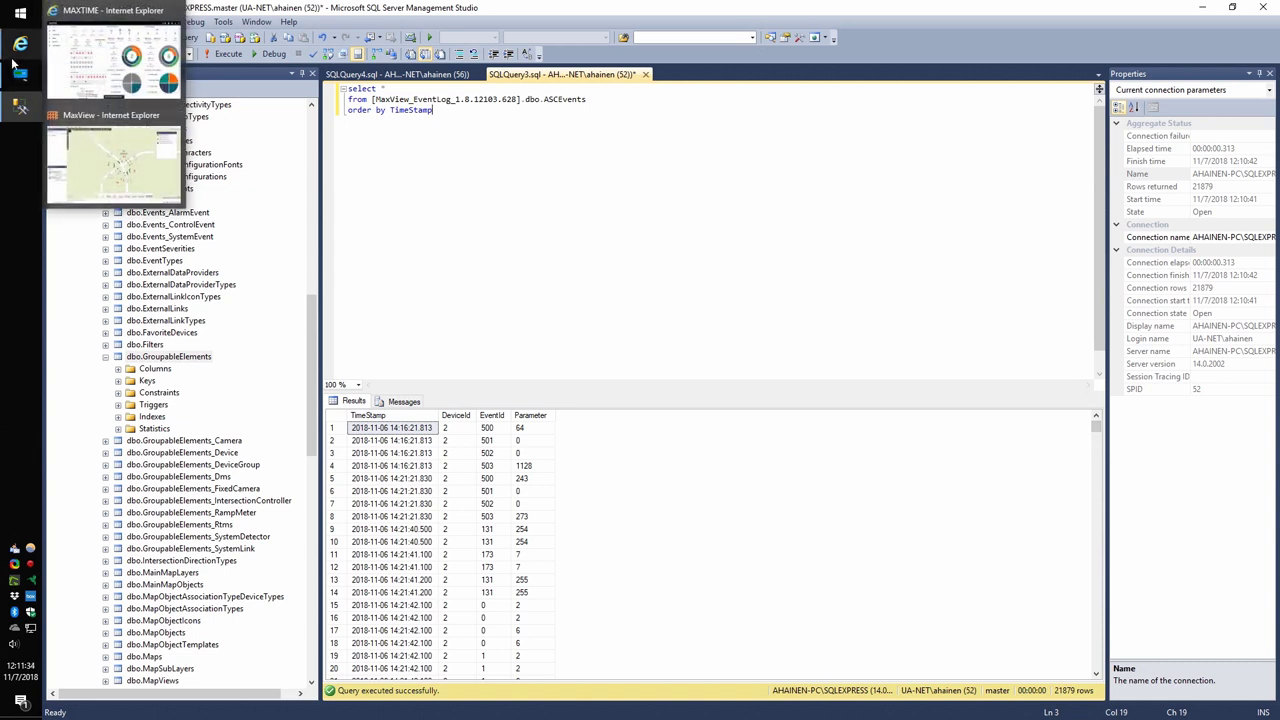
{"action": "mouse_move", "coordinate": [22, 88]}
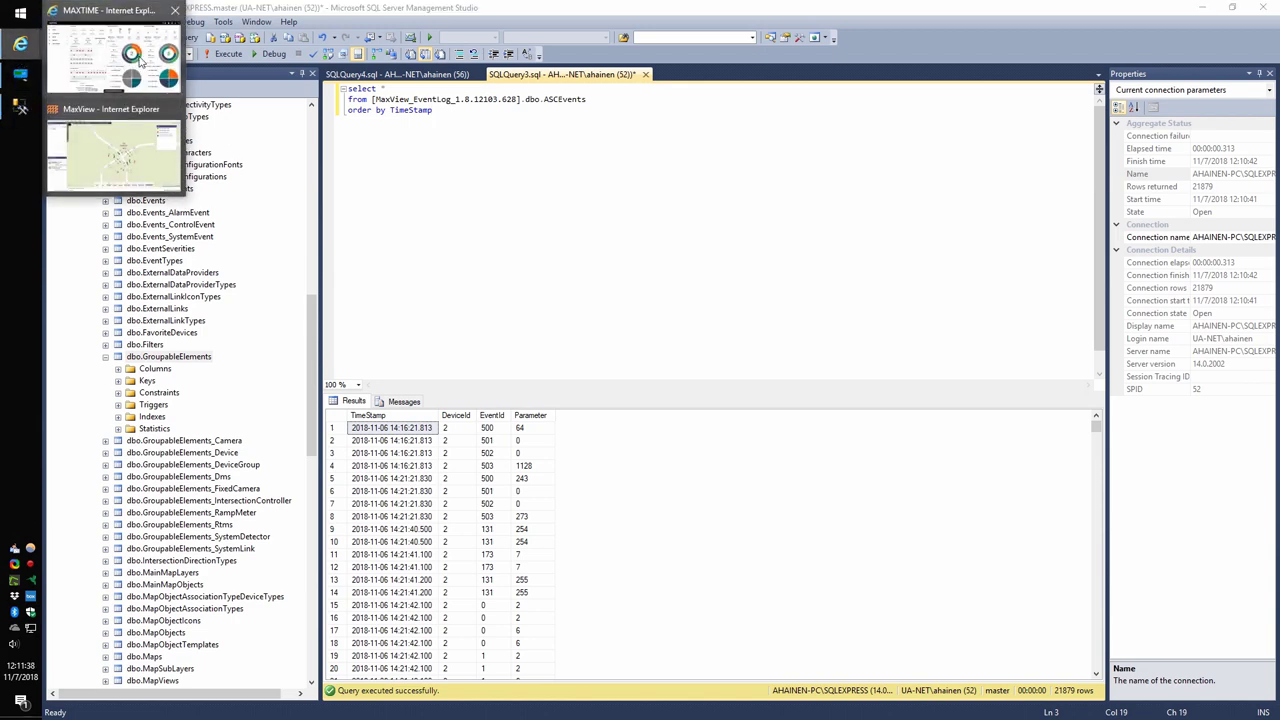
{"action": "key", "text": "alt+Tab"}
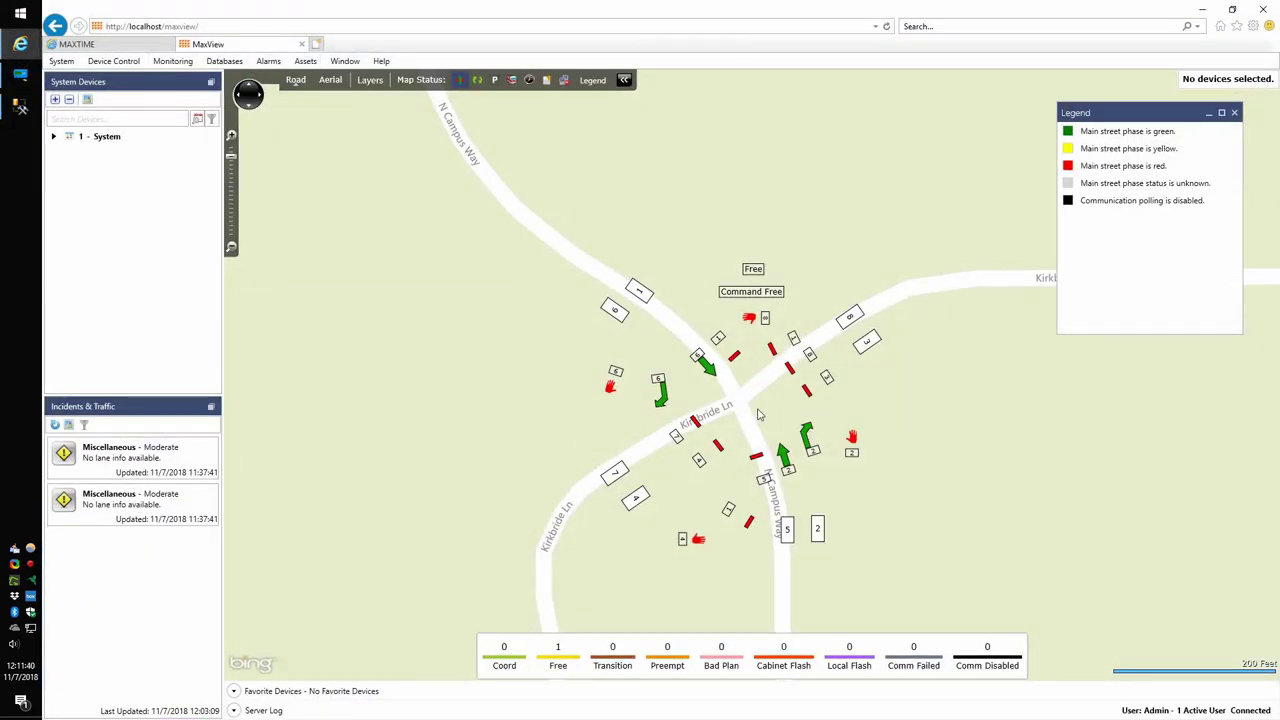
Step: Open the TS2 Virtual Cabinet Interface and place it in front of the restored MaxView map
{"action": "right_click", "coordinate": [748, 404]}
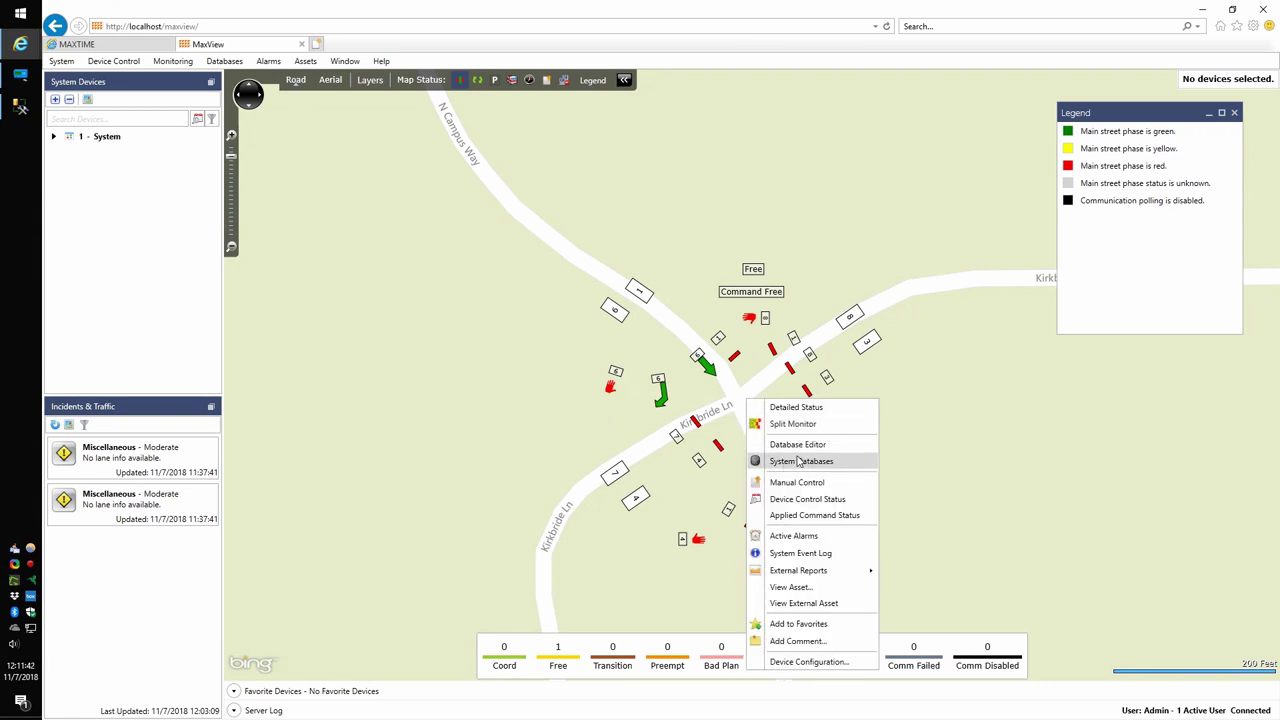
{"action": "left_click", "coordinate": [1062, 414]}
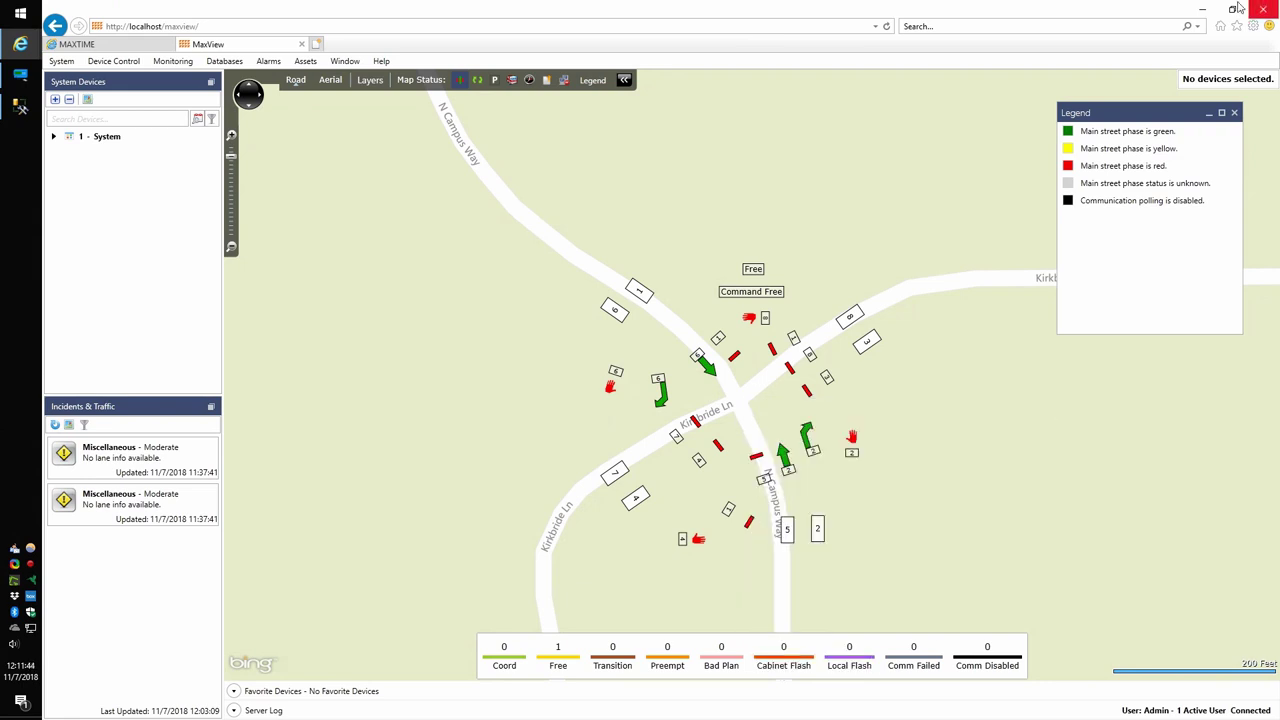
{"action": "left_click", "coordinate": [1201, 10]}
{"action": "left_click", "coordinate": [1197, 10]}
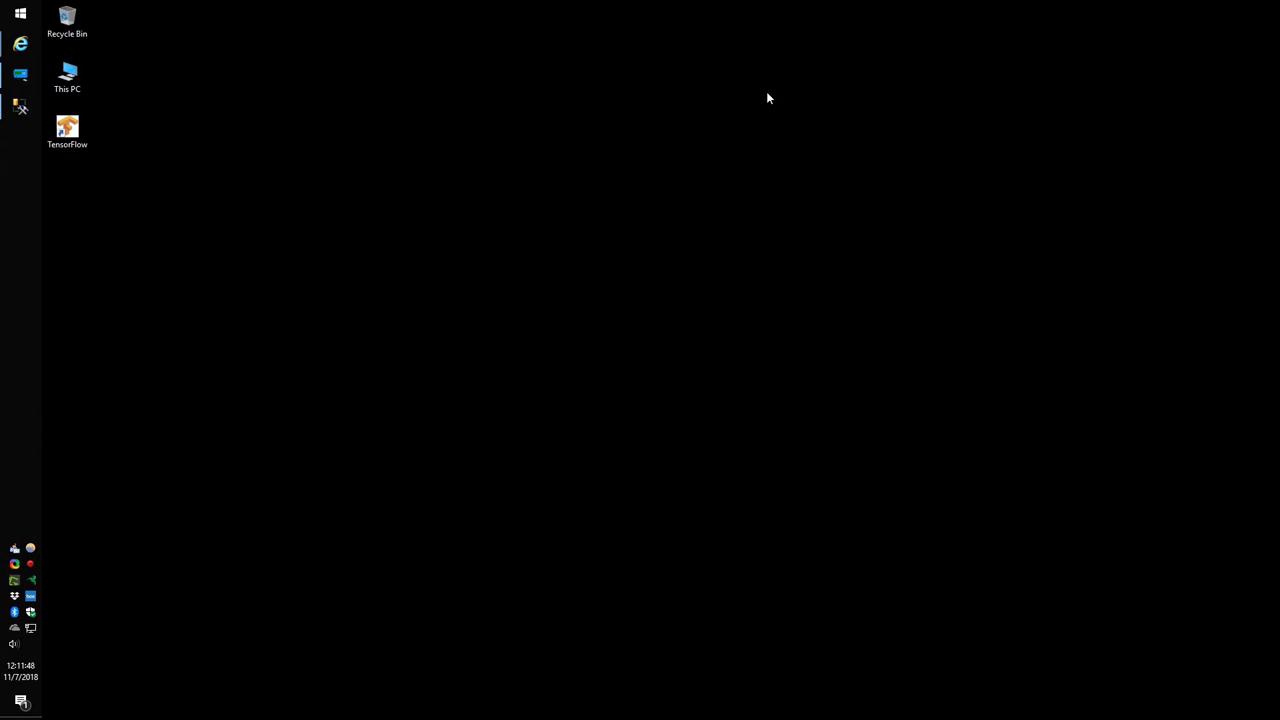
{"action": "left_click", "coordinate": [20, 75]}
{"action": "mouse_move", "coordinate": [20, 110]}
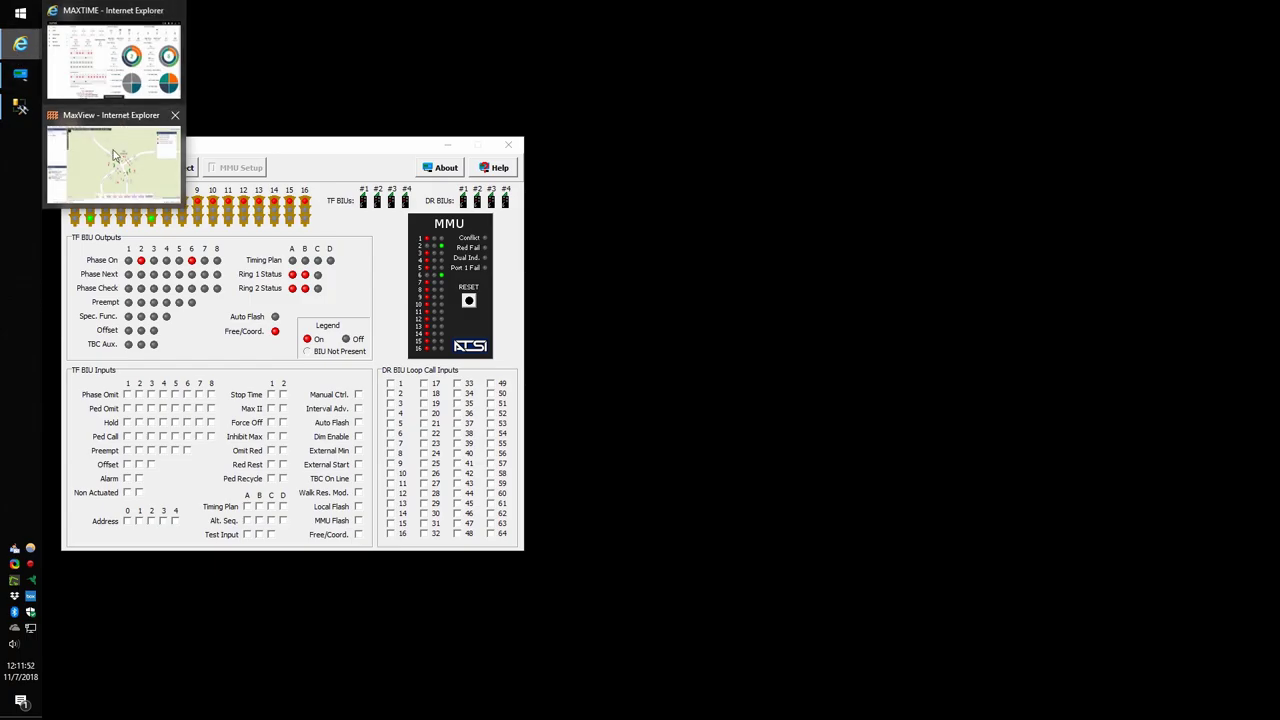
{"action": "left_click", "coordinate": [116, 152]}
{"action": "left_click", "coordinate": [20, 106]}
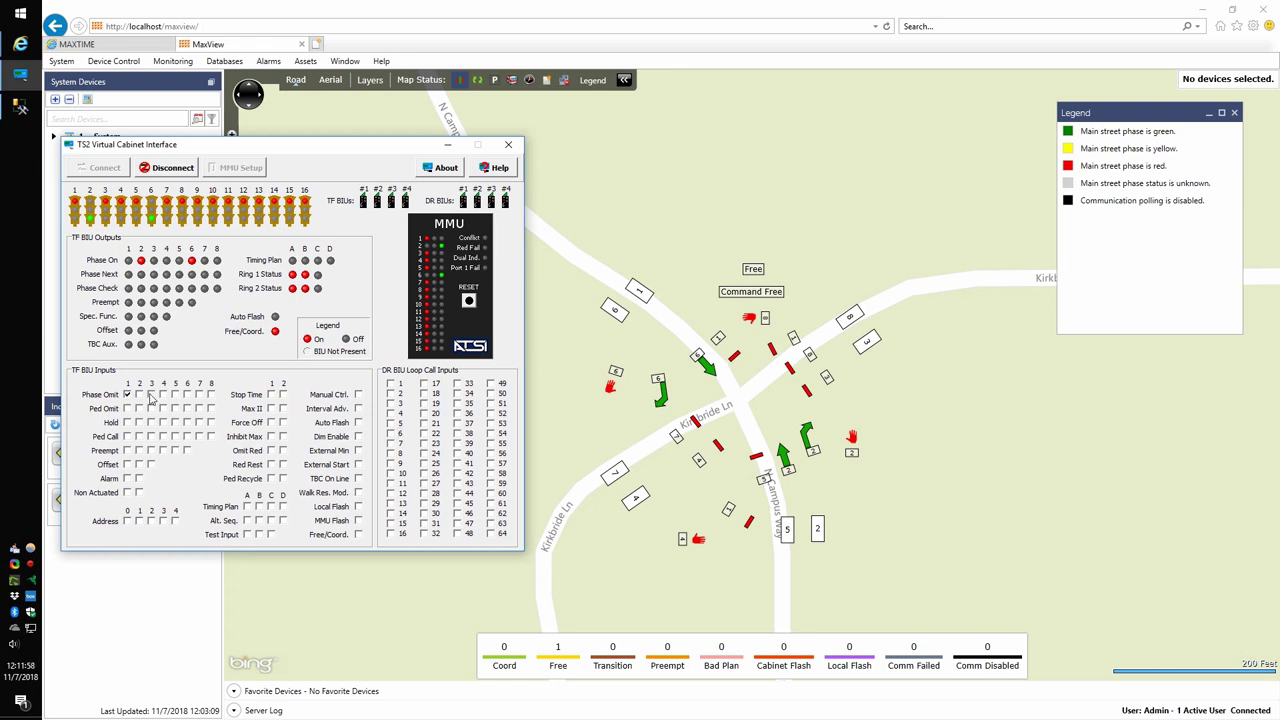
Step: Set a Phase Omit, call loop inputs 1, 3, 5, 7, drop 1, then call 2 and 6
{"action": "left_click", "coordinate": [175, 396]}
{"action": "left_click", "coordinate": [391, 383]}
{"action": "left_click", "coordinate": [391, 403]}
{"action": "left_click", "coordinate": [391, 423]}
{"action": "left_click", "coordinate": [391, 443]}
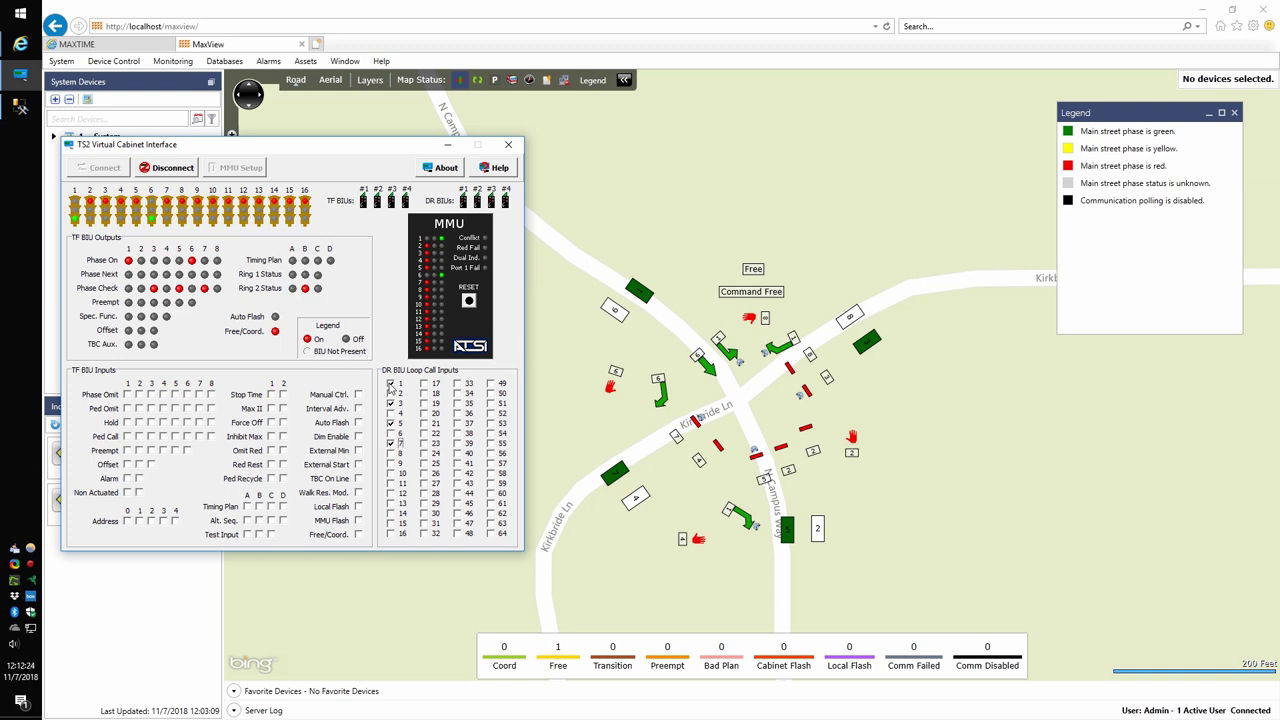
{"action": "left_click", "coordinate": [390, 385]}
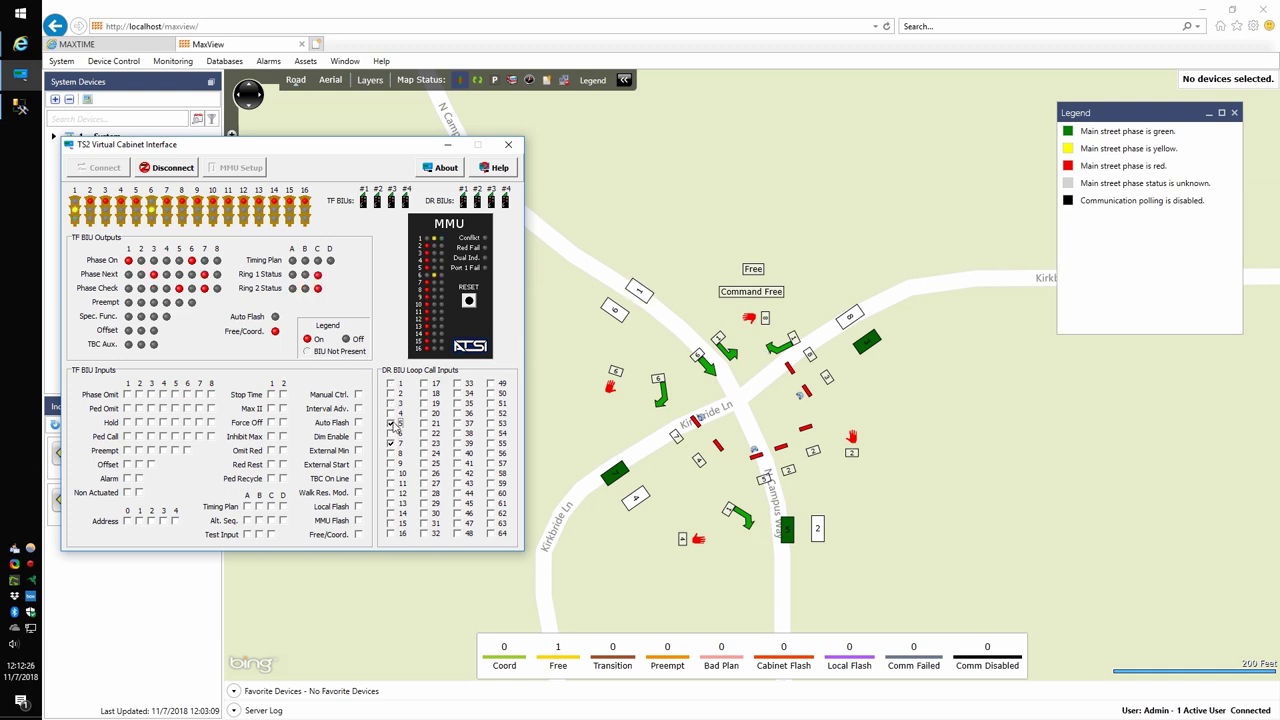
{"action": "left_click", "coordinate": [390, 394]}
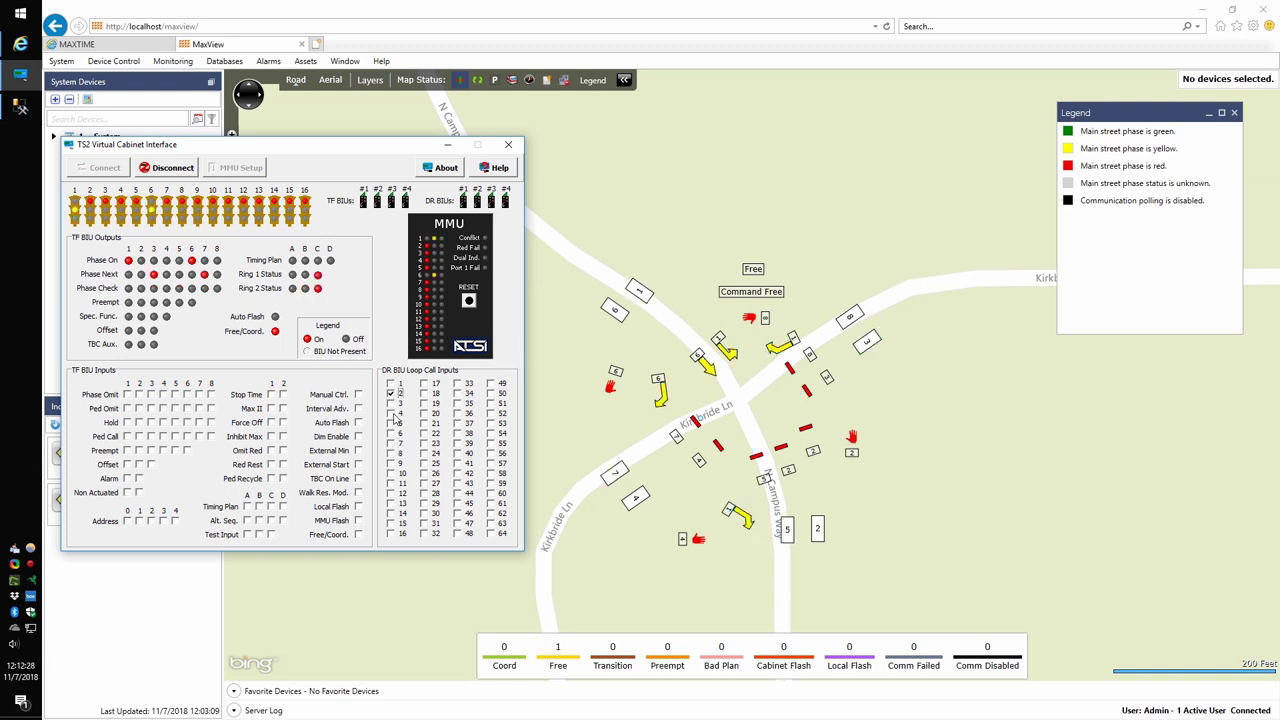
{"action": "left_click", "coordinate": [391, 433]}
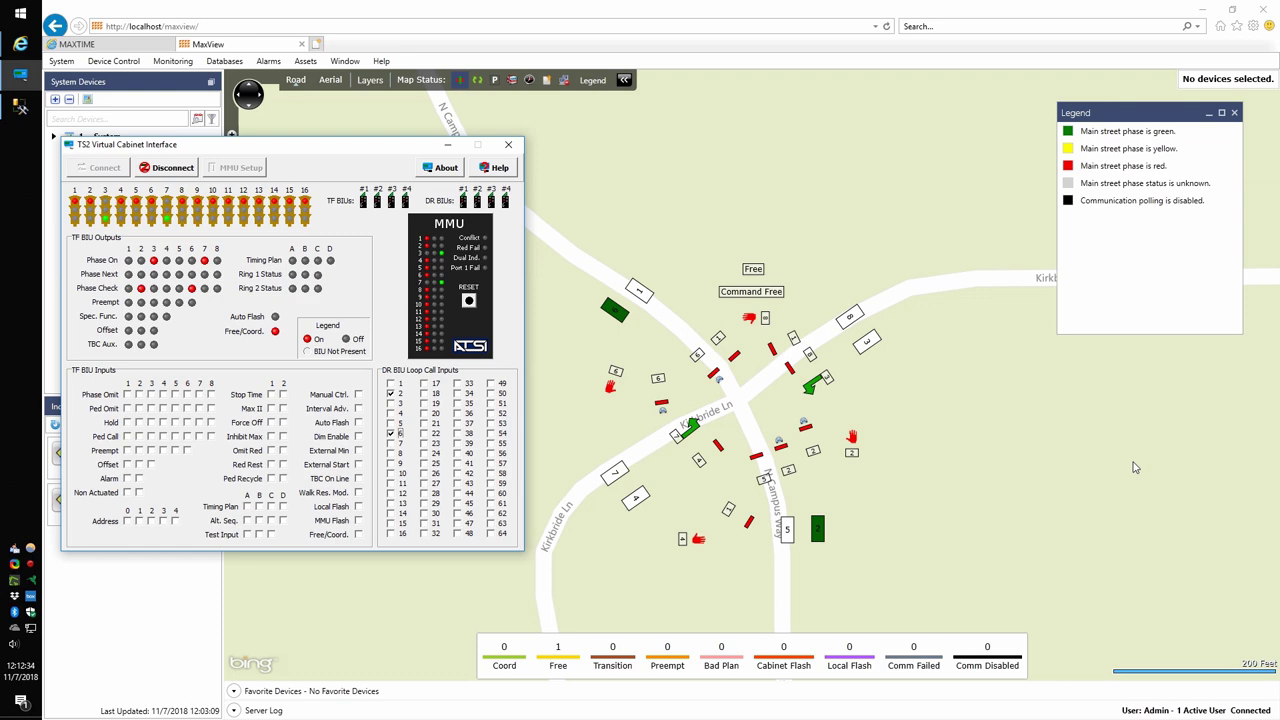
Step: Check the MAXTIME controller dashboard, then minimize Internet Explorer and the virtual cabinet
{"action": "left_click", "coordinate": [140, 44]}
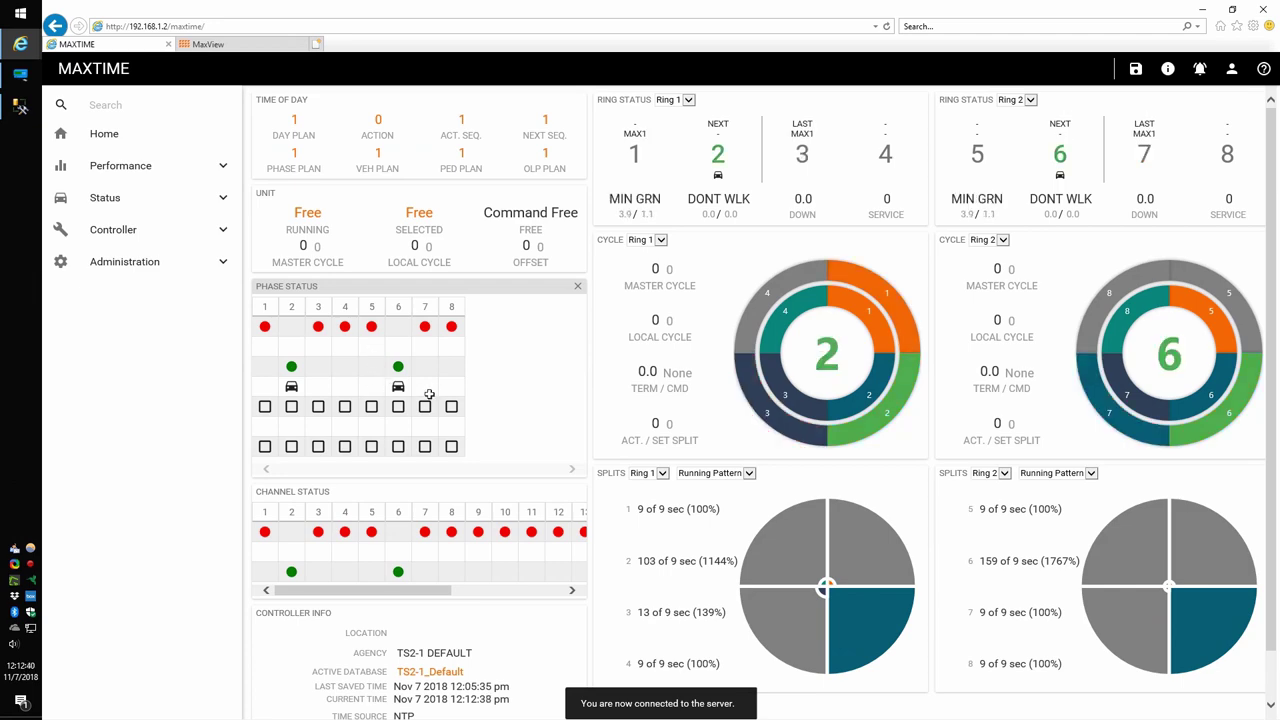
{"action": "left_click", "coordinate": [1203, 9]}
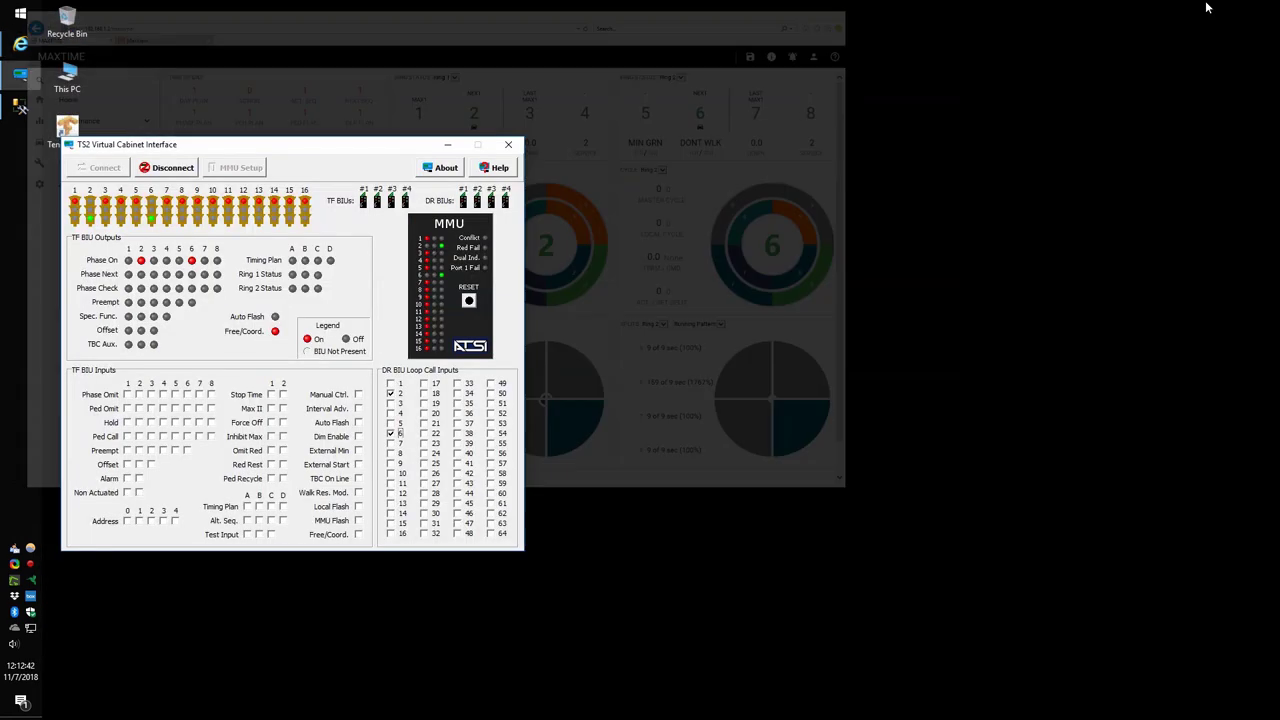
{"action": "left_click", "coordinate": [448, 144]}
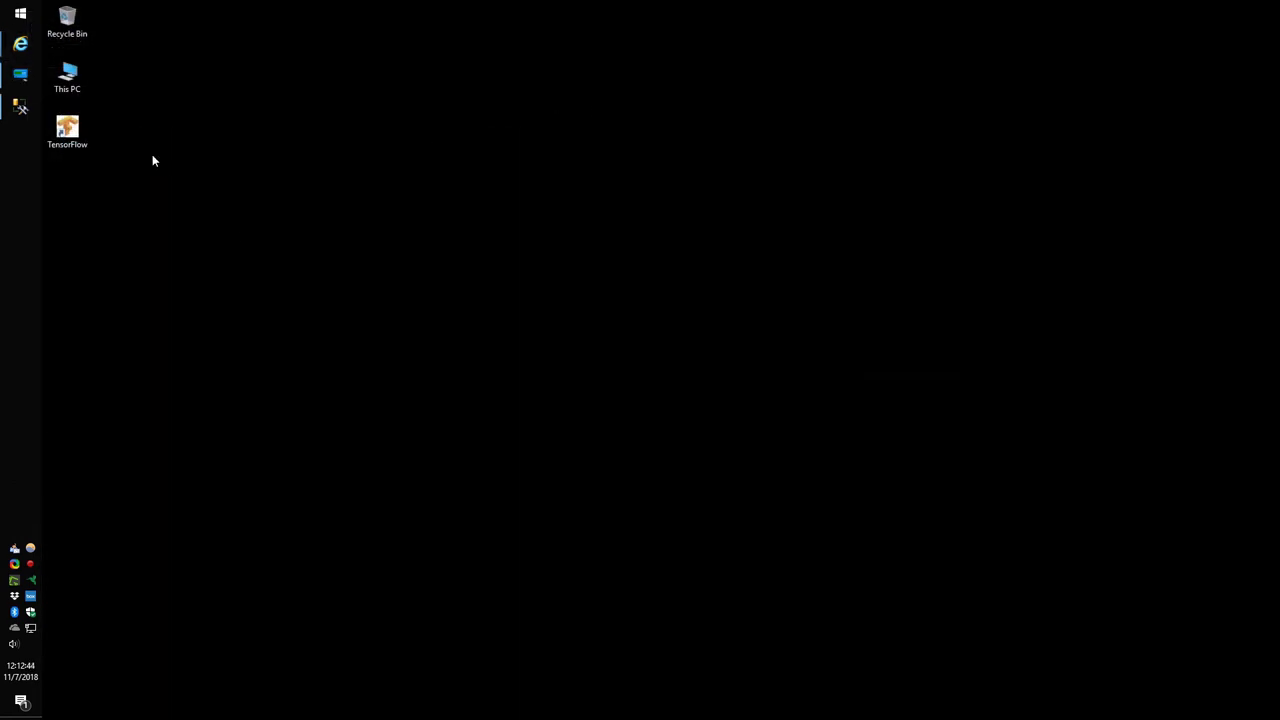
Step: Launch WinSCP and log in to the Intelight X3 controller session
{"action": "key", "text": "super"}
{"action": "type", "text": "winsc"}
{"action": "key", "text": "Return"}
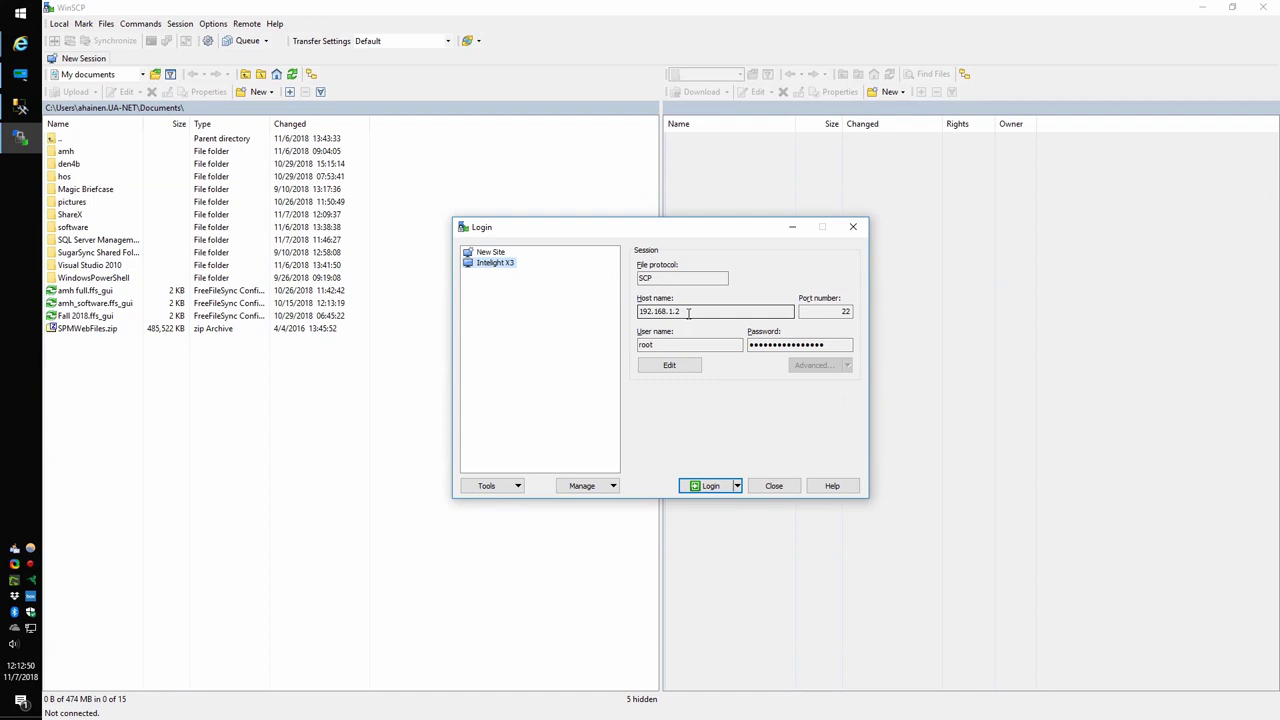
{"action": "left_click", "coordinate": [701, 486]}
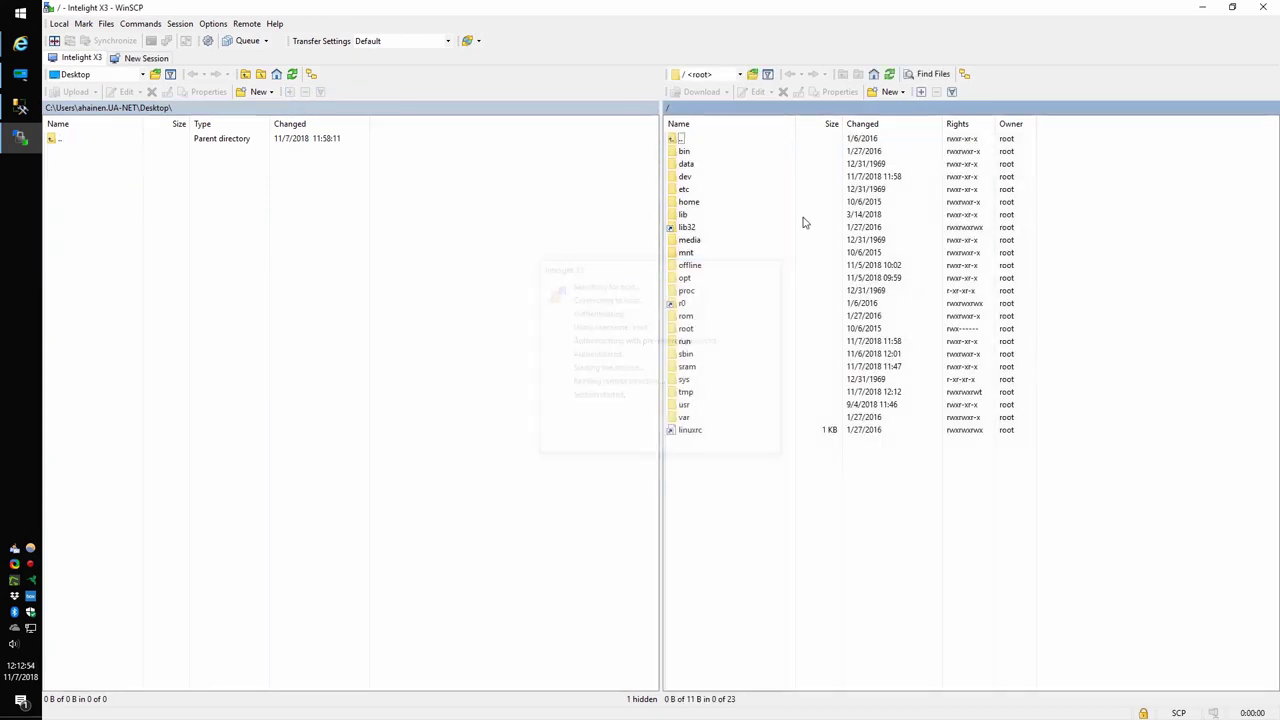
Step: Download asclog.db from the controller's /tmp folder to the Desktop and minimize WinSCP
{"action": "double_click", "coordinate": [684, 392]}
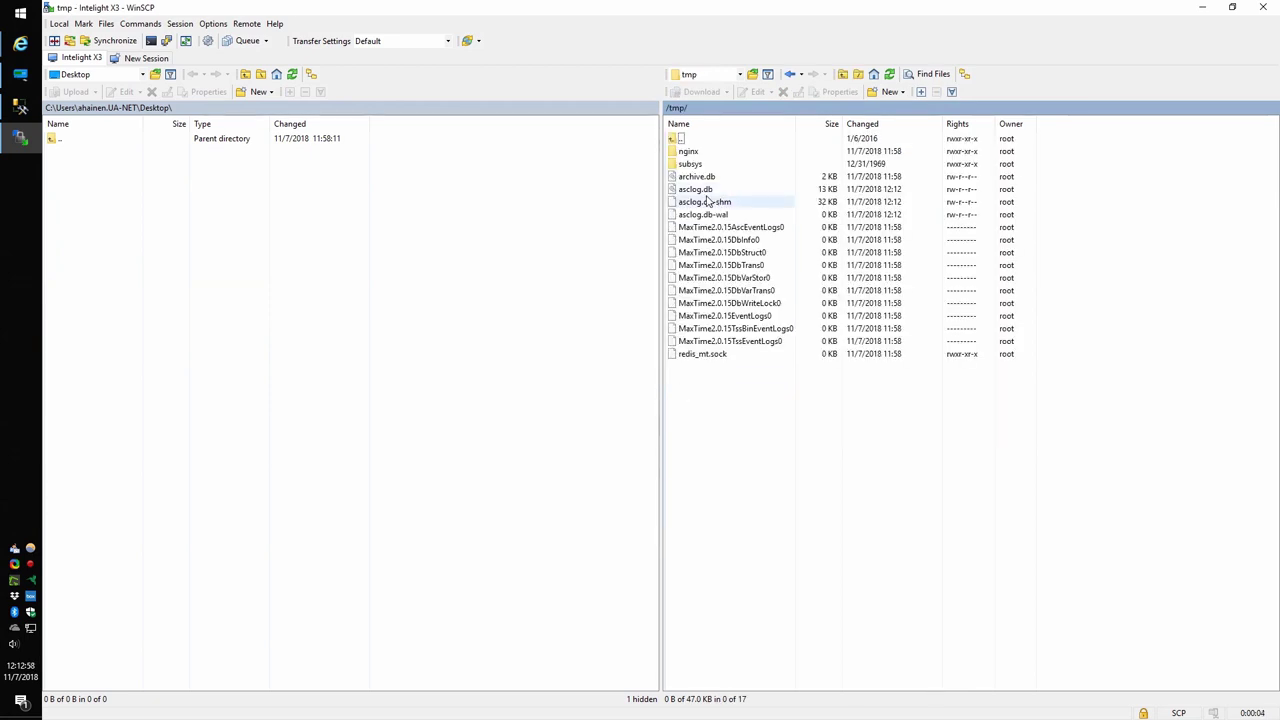
{"action": "right_click", "coordinate": [692, 189]}
{"action": "left_click", "coordinate": [715, 221]}
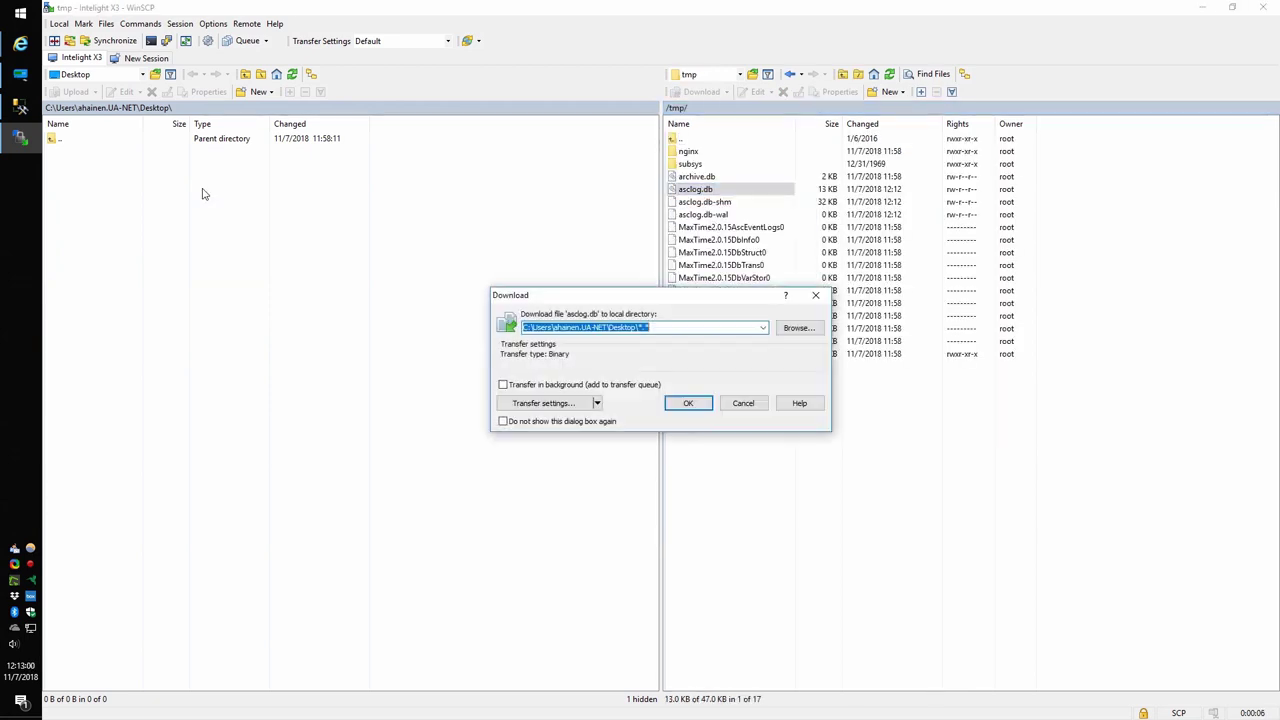
{"action": "left_click", "coordinate": [688, 403]}
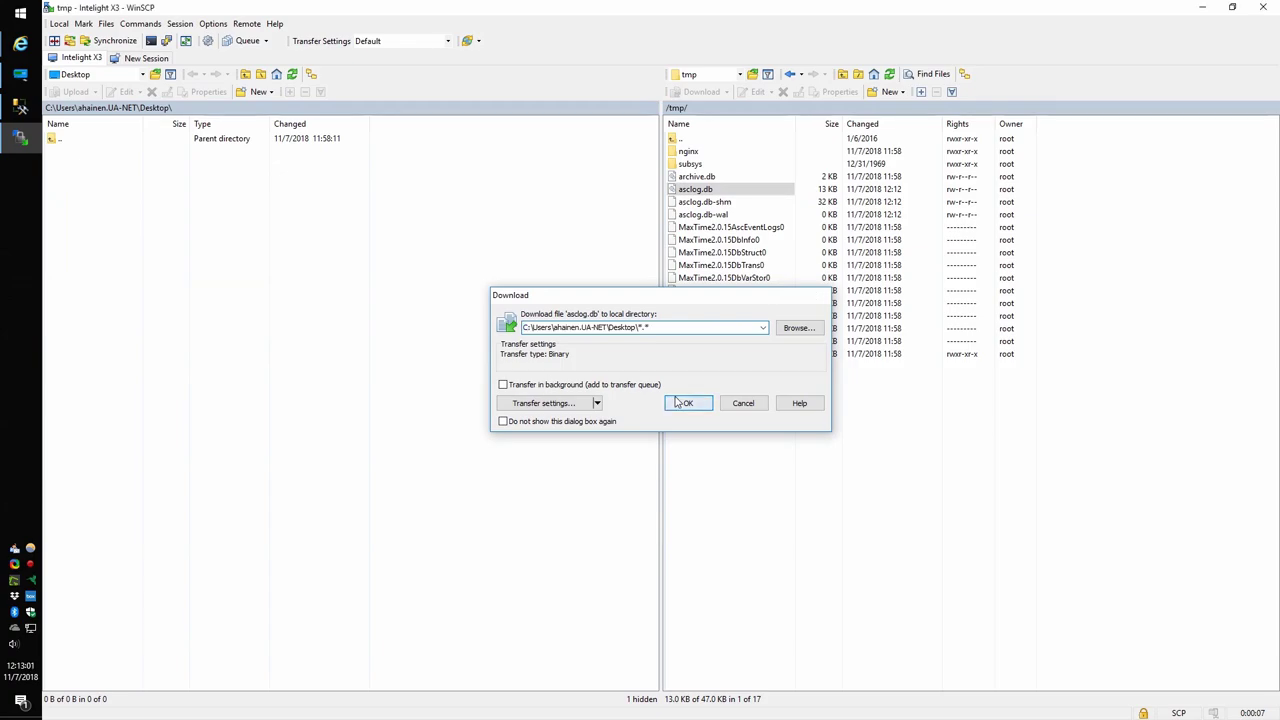
{"action": "left_click", "coordinate": [1204, 11]}
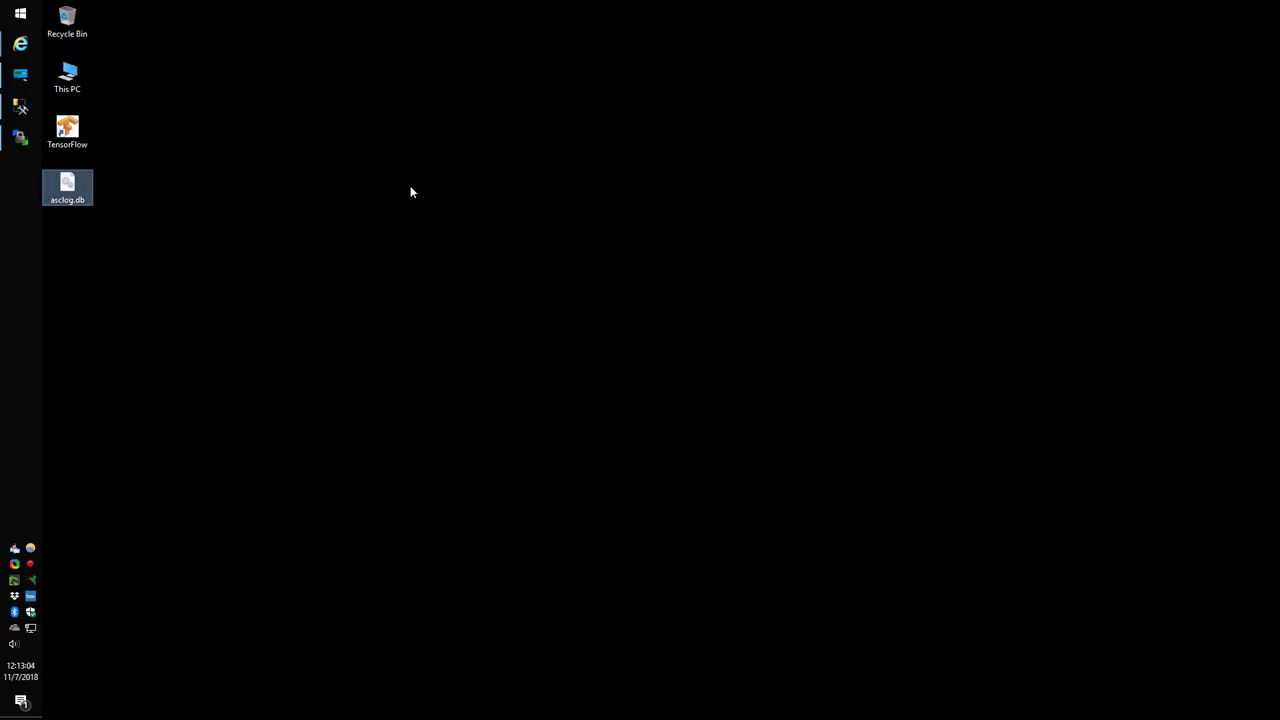
Step: Open asclog.db in DB Browser for SQLite, always using it for .db files, and browse the Event table
{"action": "left_click", "coordinate": [548, 316]}
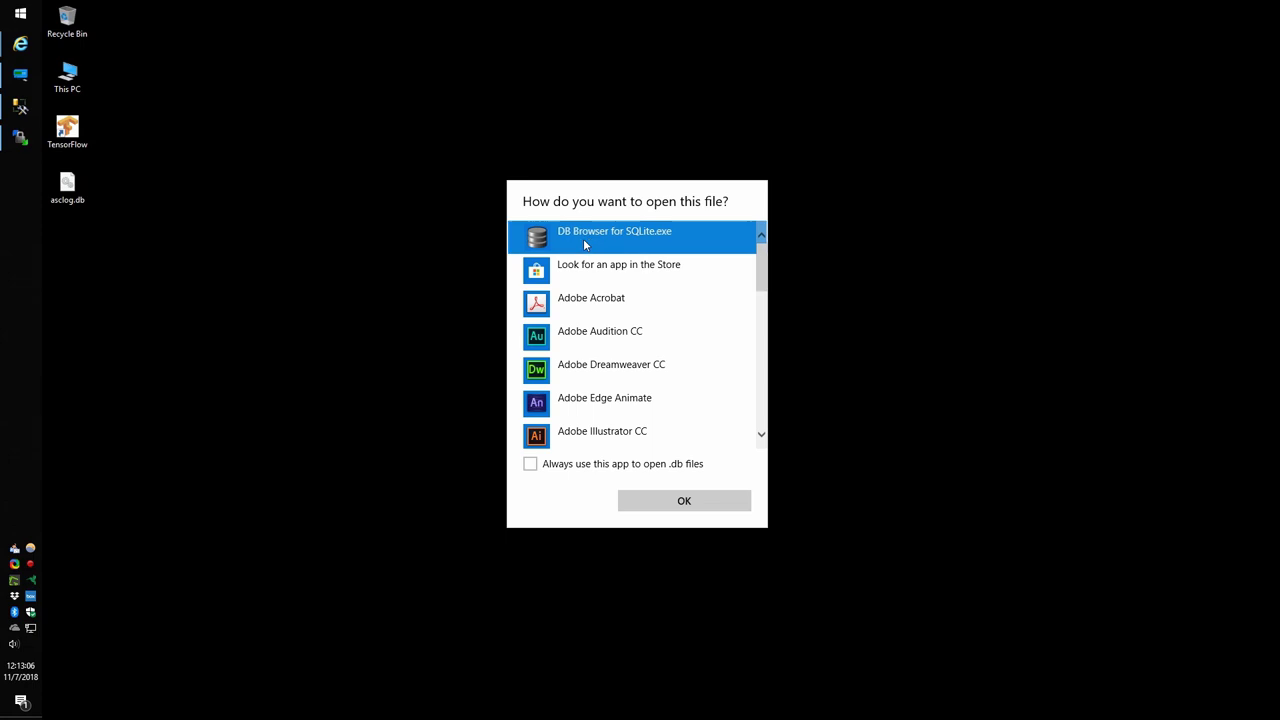
{"action": "left_click", "coordinate": [530, 463]}
{"action": "left_click", "coordinate": [664, 505]}
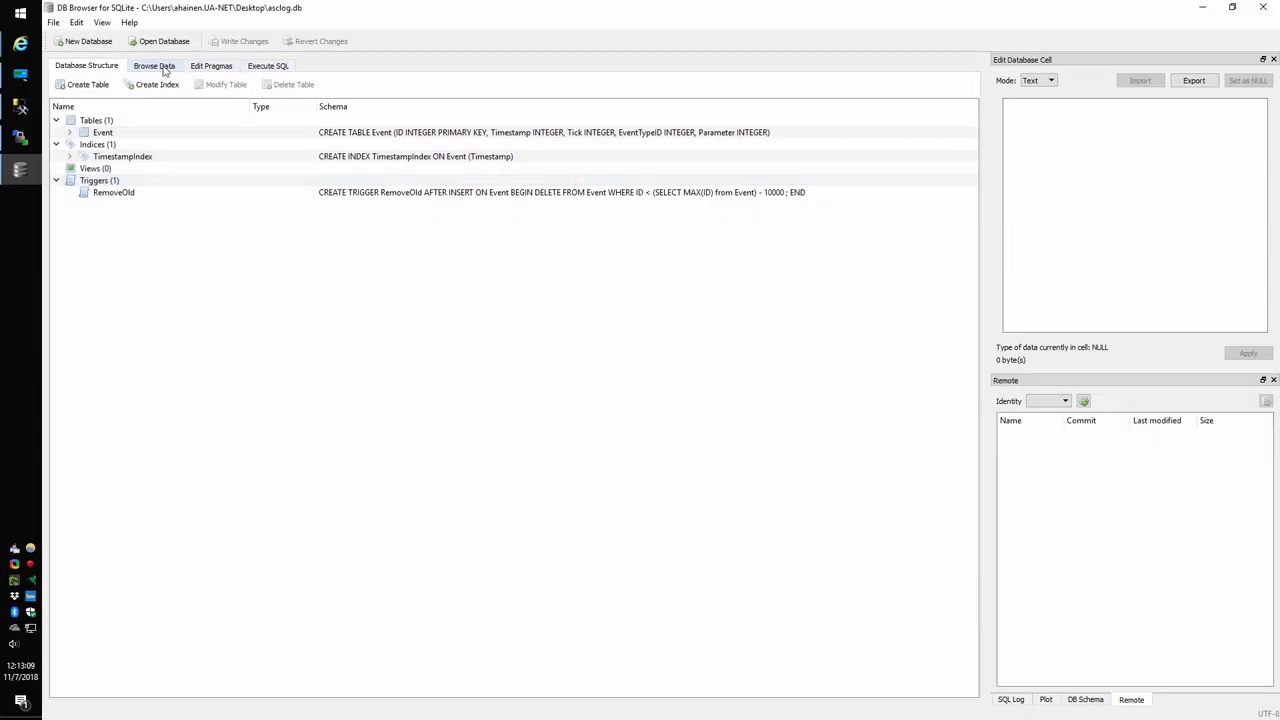
{"action": "left_click", "coordinate": [158, 66]}
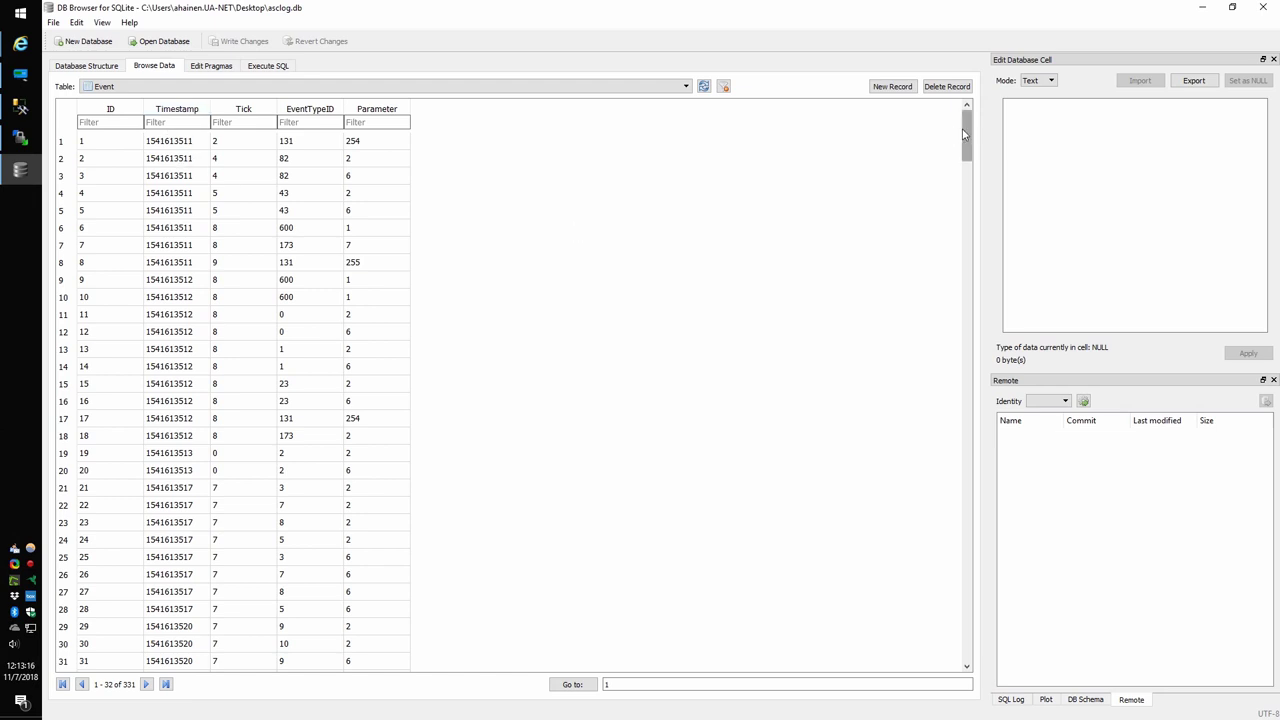
Step: Scroll the Event table's 331 rows and check EventTypeID for rows 241, 247, 250 and 252
{"action": "left_click_drag", "start_coordinate": [967, 133], "coordinate": [938, 646]}
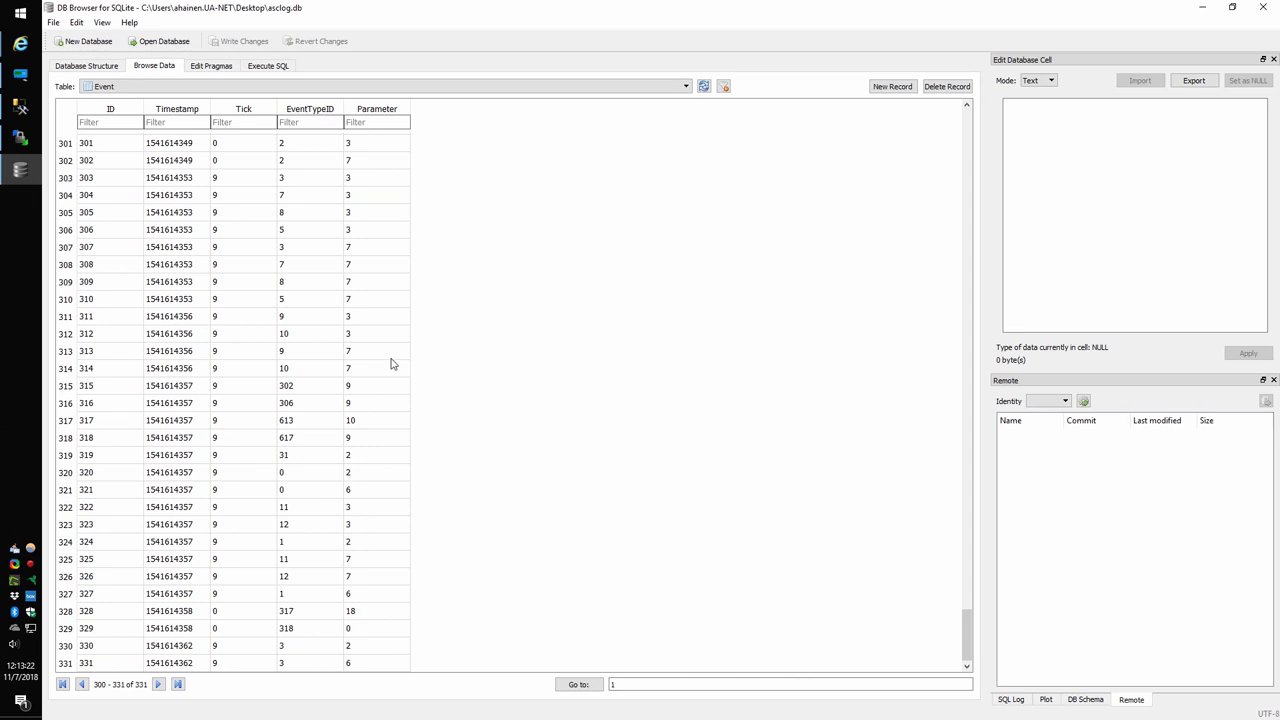
{"action": "scroll", "coordinate": [457, 367], "scroll_direction": "up", "scroll_amount": 10}
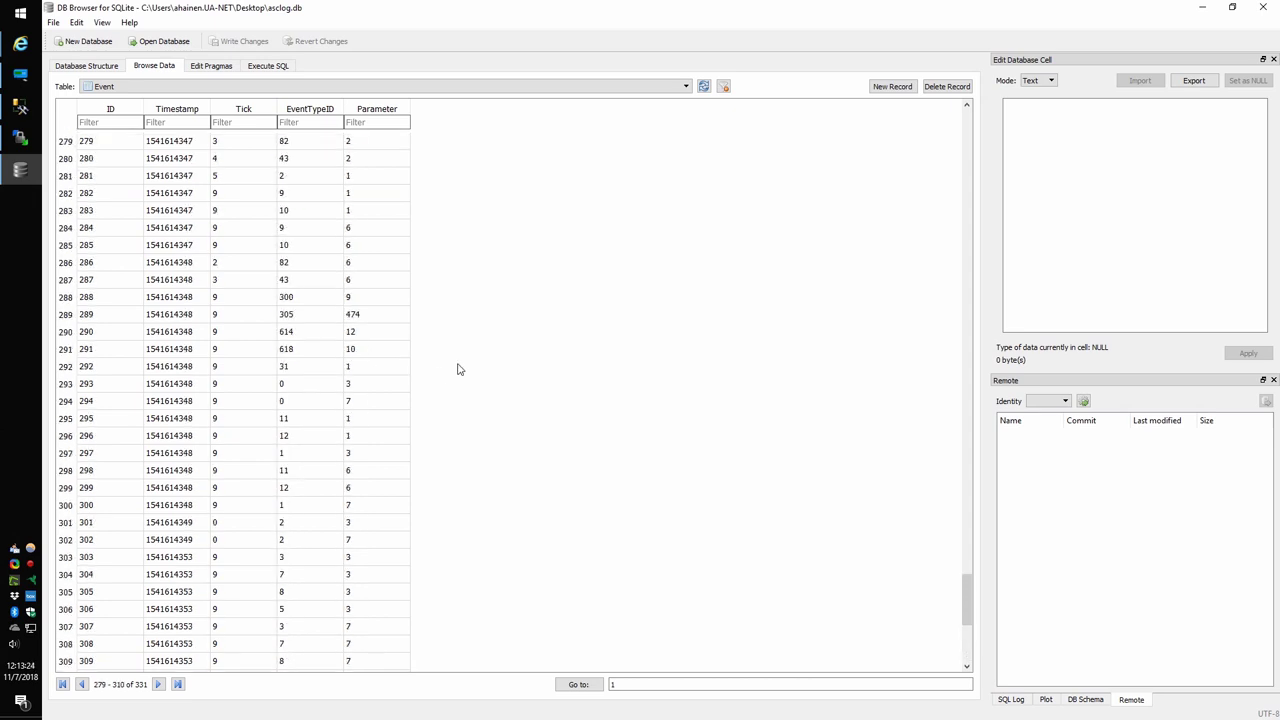
{"action": "scroll", "coordinate": [458, 369], "scroll_direction": "up", "scroll_amount": 12}
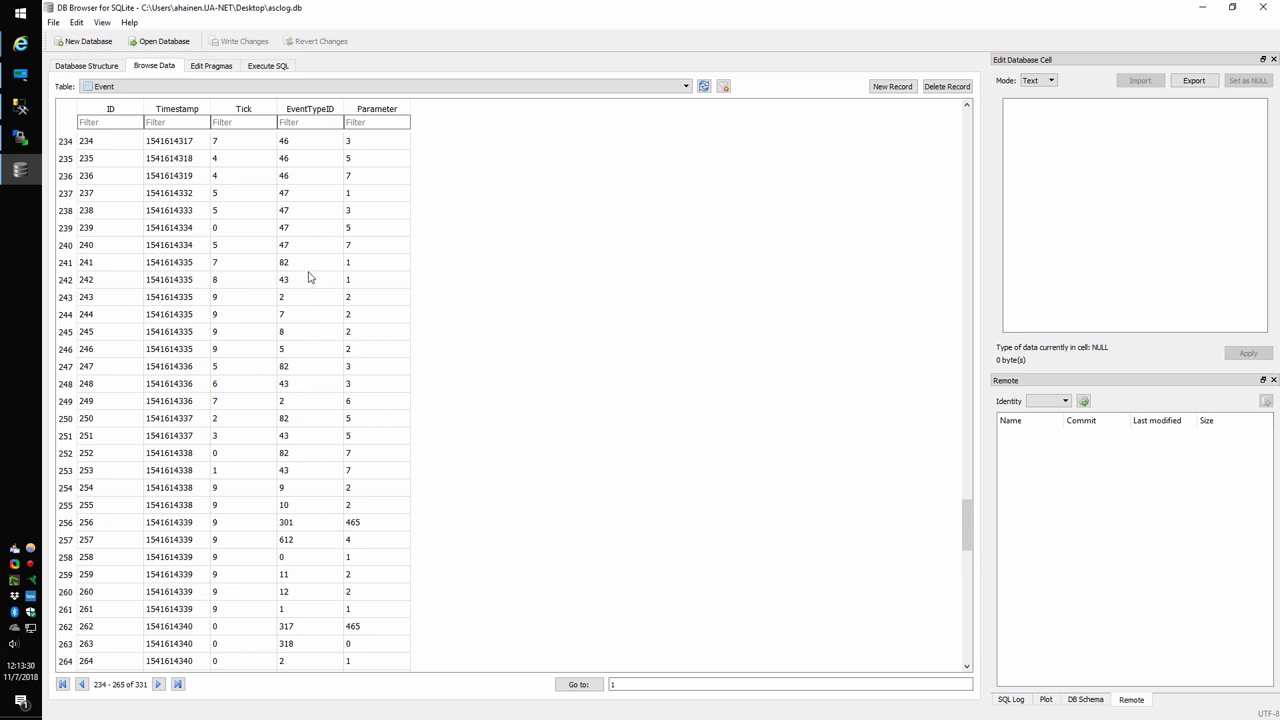
{"action": "left_click", "coordinate": [310, 266]}
{"action": "left_click", "coordinate": [319, 372]}
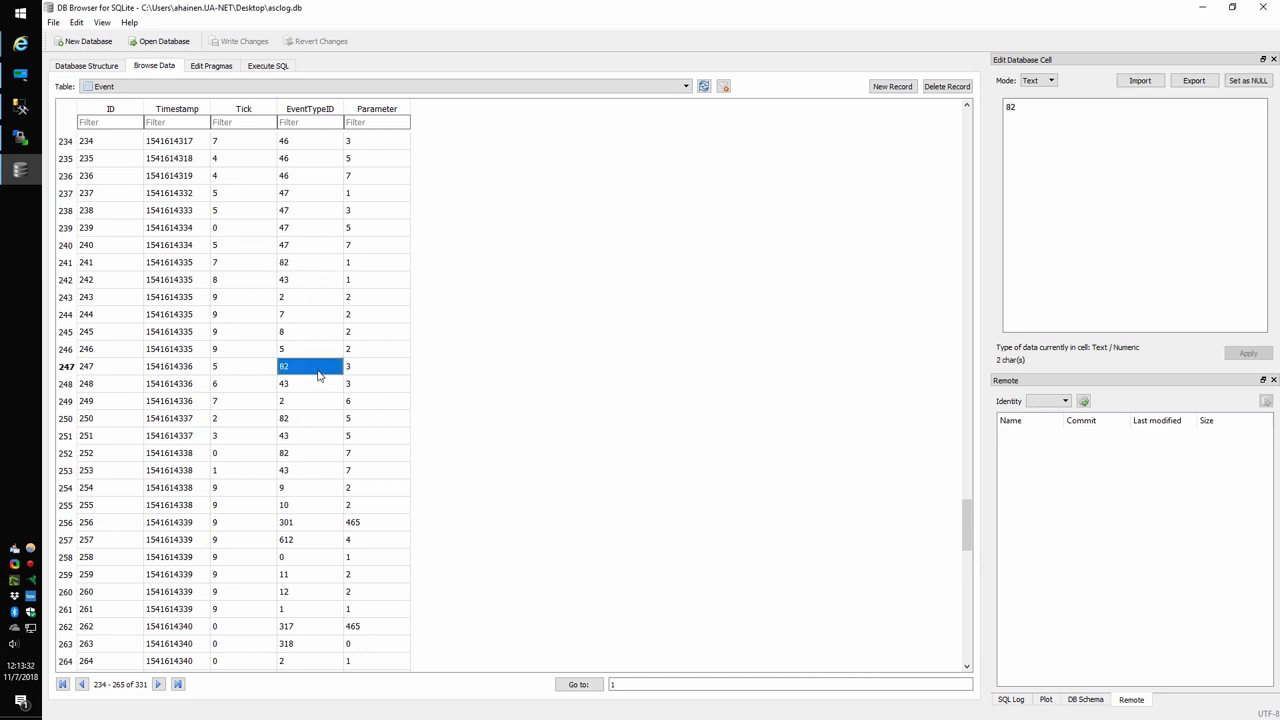
{"action": "left_click", "coordinate": [317, 421]}
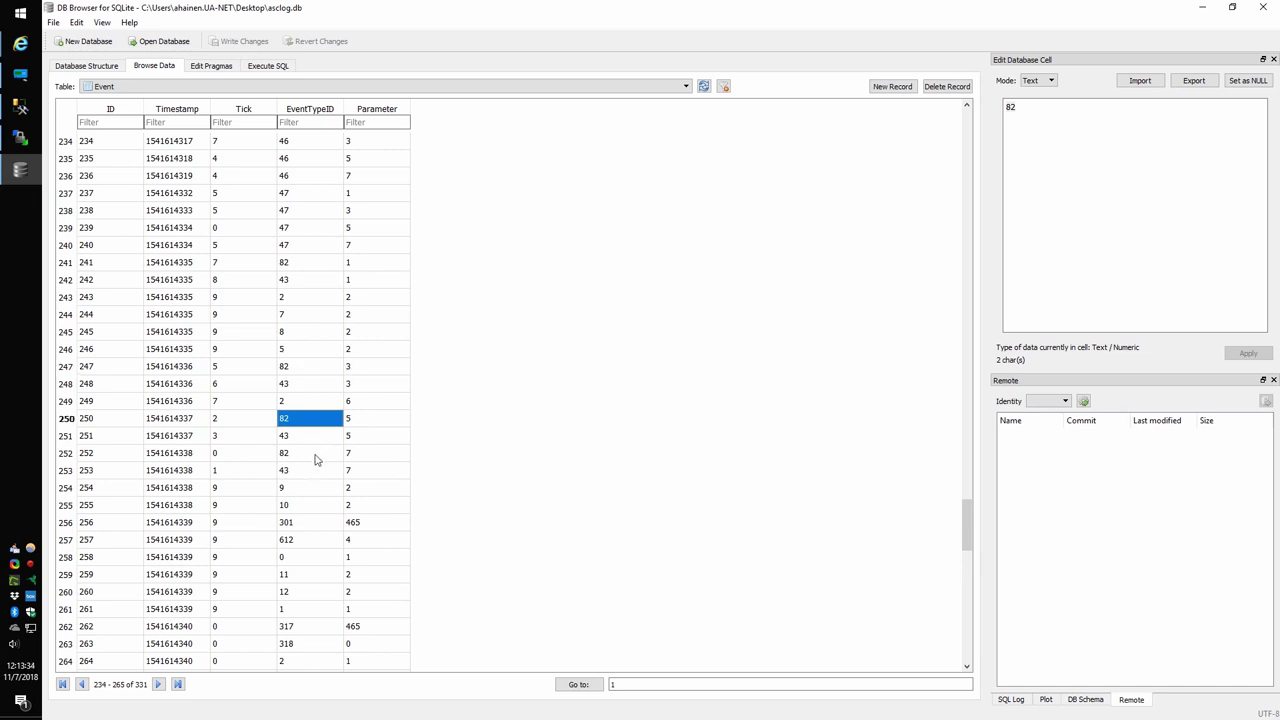
{"action": "left_click", "coordinate": [316, 457]}
{"action": "left_click", "coordinate": [169, 457]}
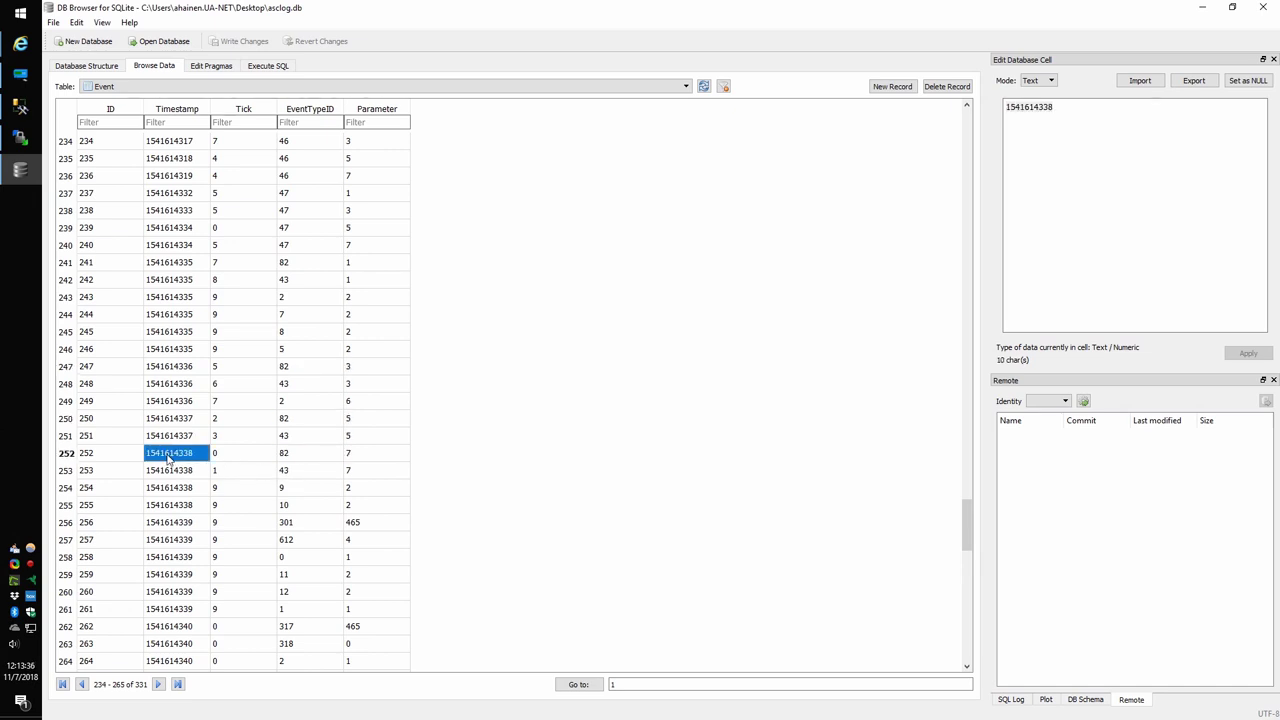
{"action": "right_click", "coordinate": [169, 457]}
{"action": "left_click", "coordinate": [202, 484]}
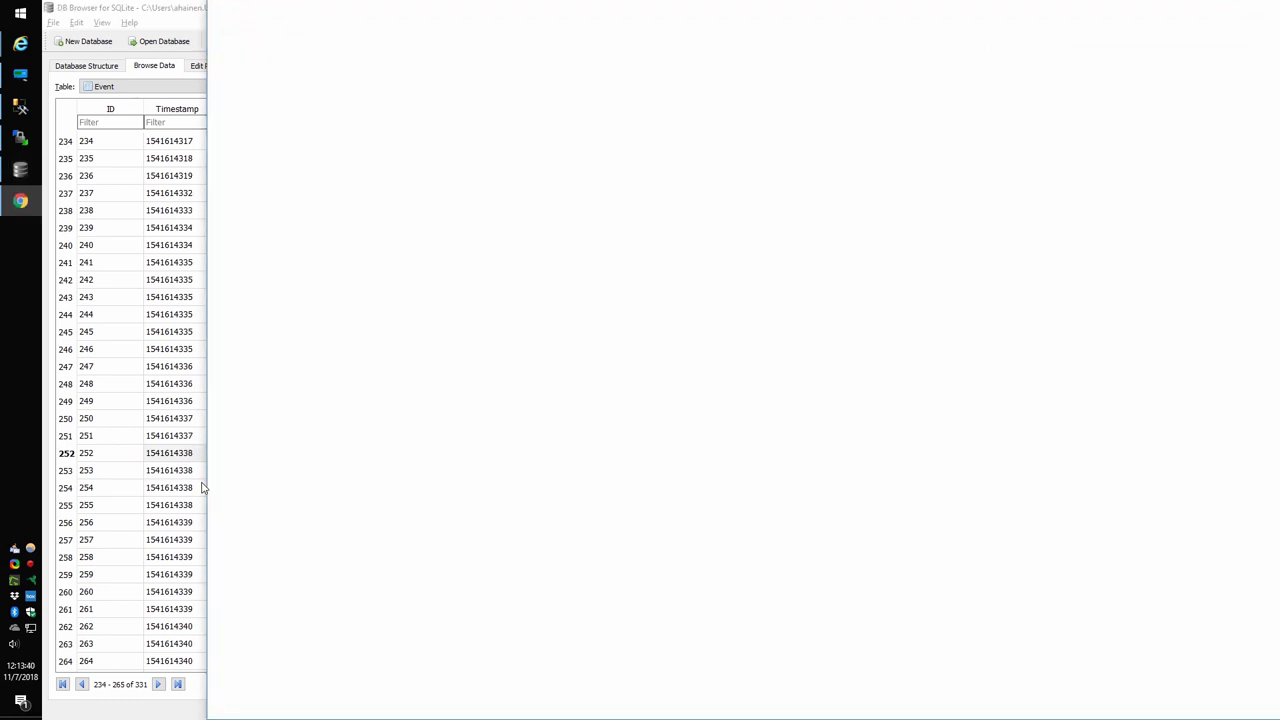
{"action": "type", "text": "epo"}
{"action": "key", "text": "Down"}
{"action": "key", "text": "Return"}
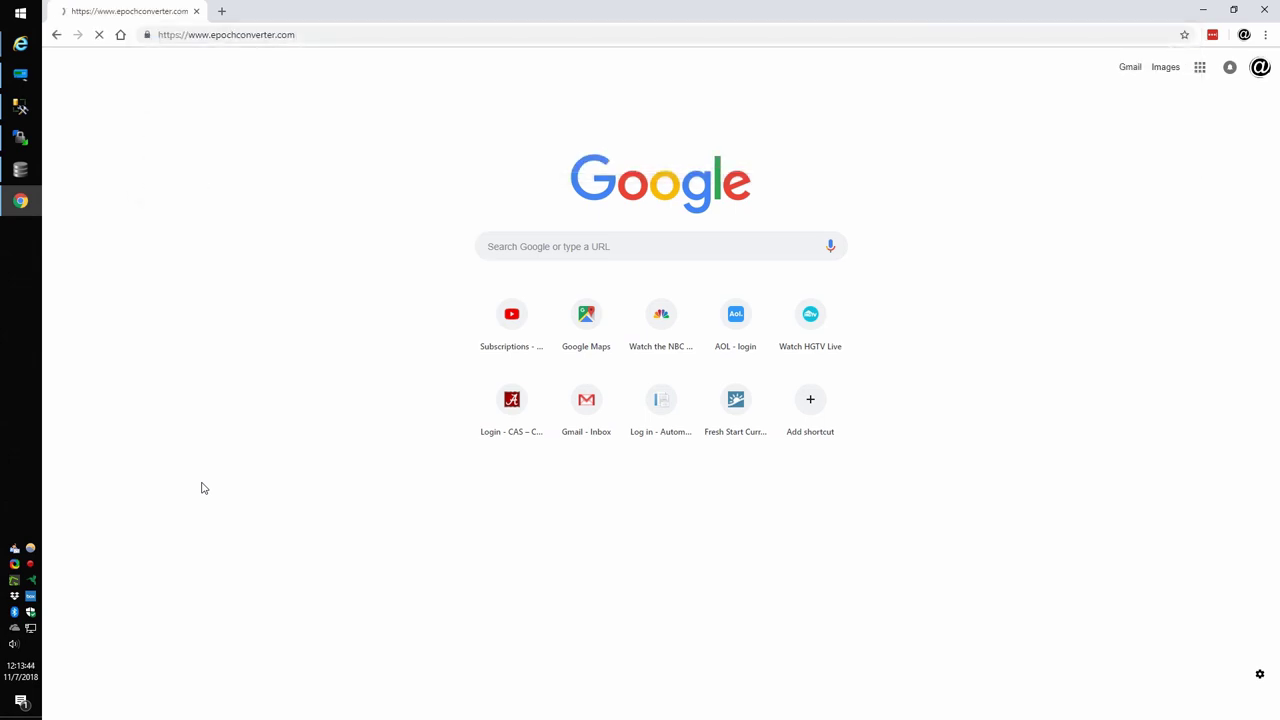
{"action": "key", "text": "ctrl+v"}
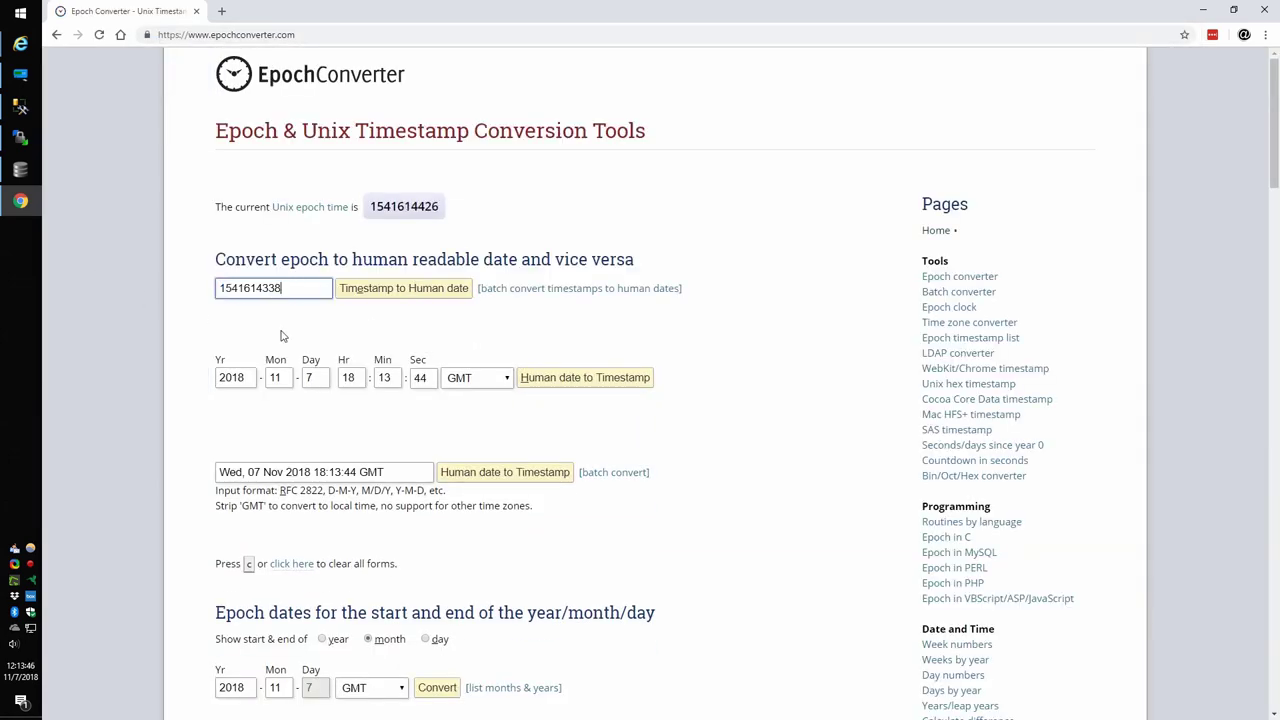
{"action": "left_click", "coordinate": [345, 288]}
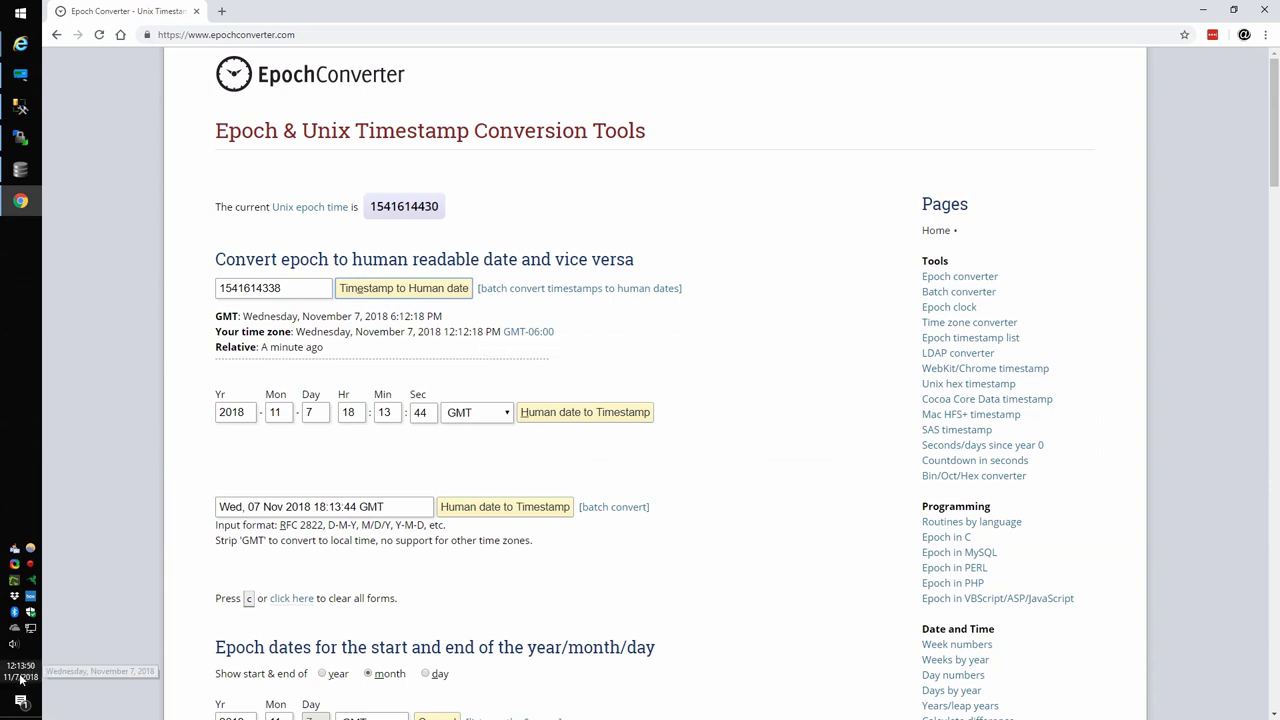
{"action": "left_click", "coordinate": [1203, 9]}
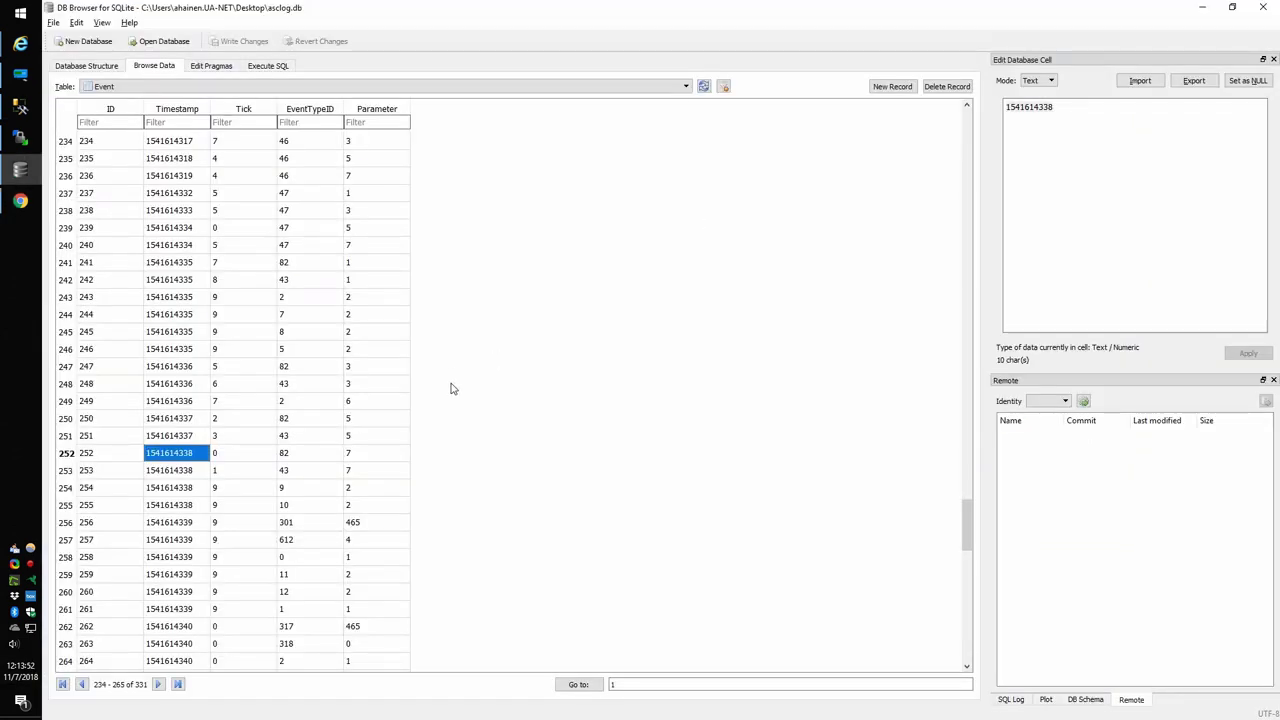
Step: Select row 253's Tick cell, then close DB Browser for SQLite
{"action": "left_click", "coordinate": [236, 470]}
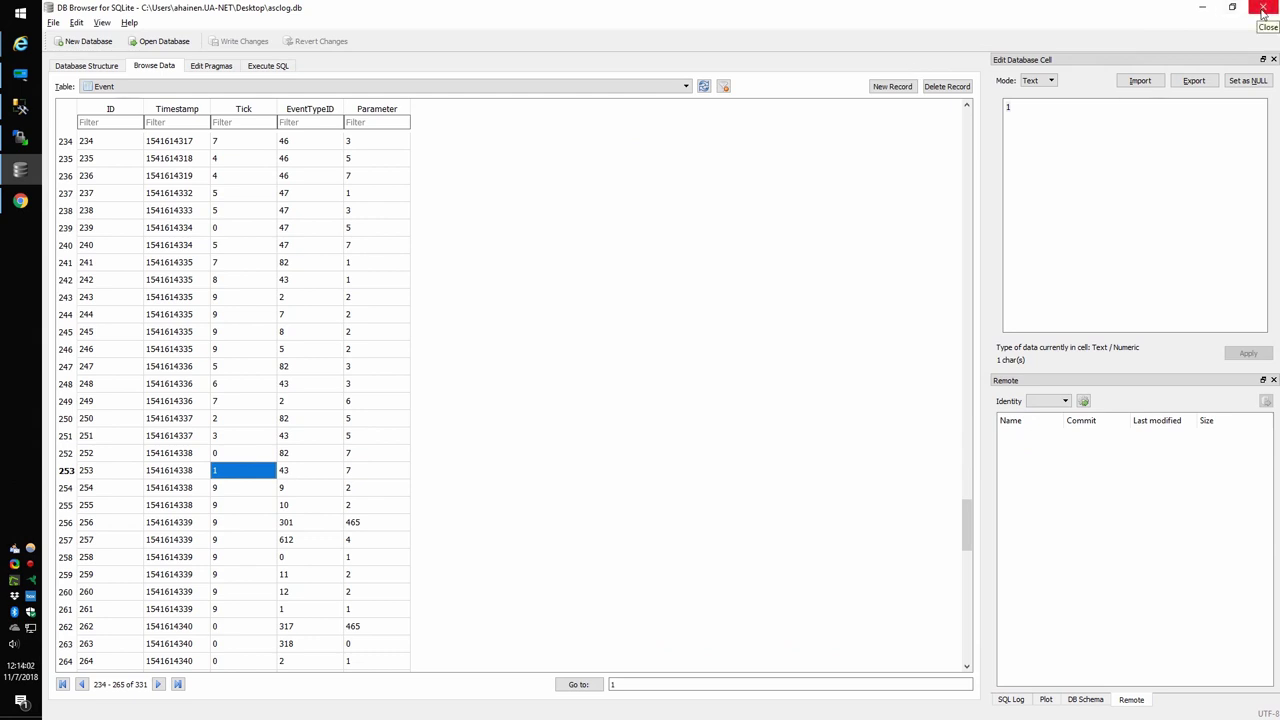
{"action": "left_click", "coordinate": [1263, 8]}
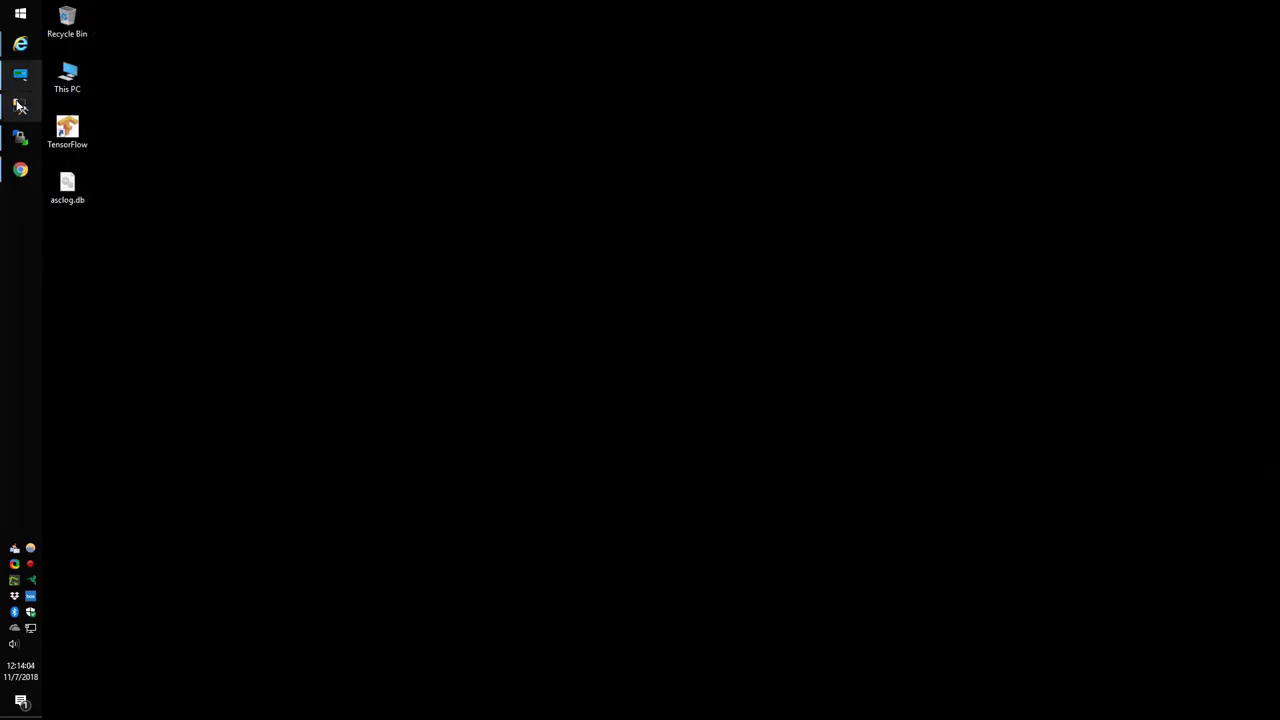
{"action": "mouse_move", "coordinate": [20, 43]}
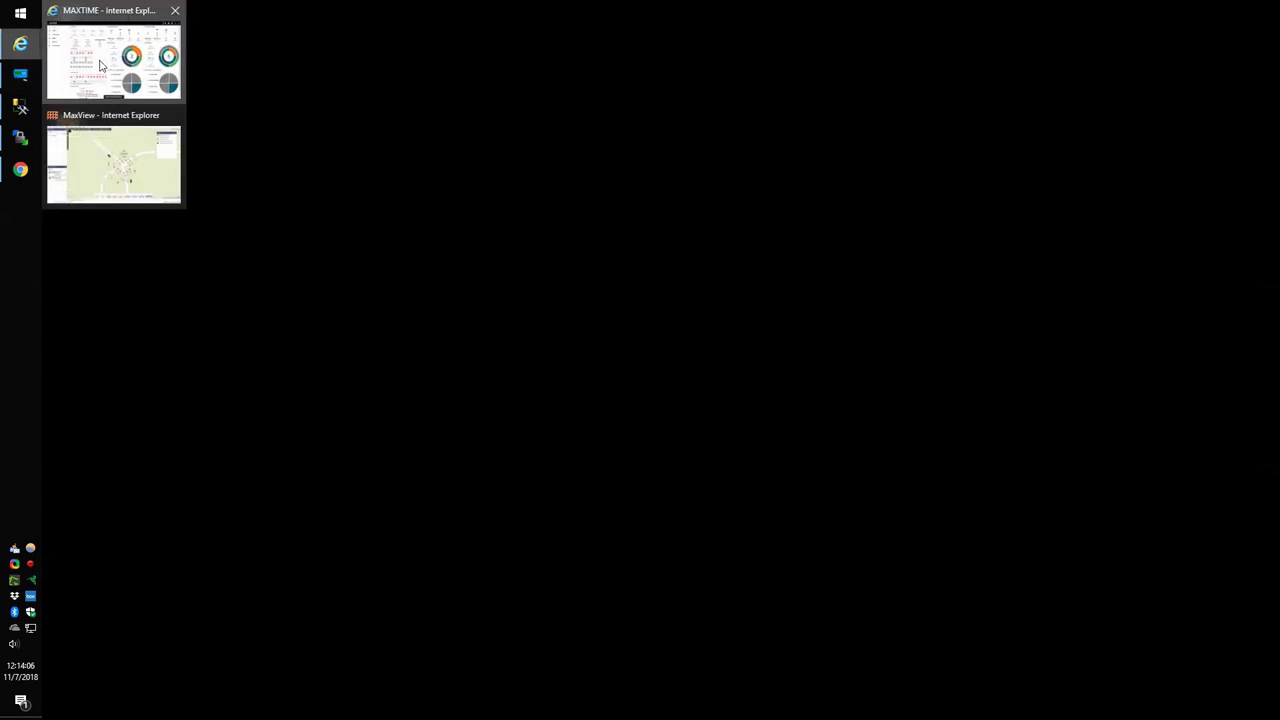
{"action": "left_click", "coordinate": [115, 50]}
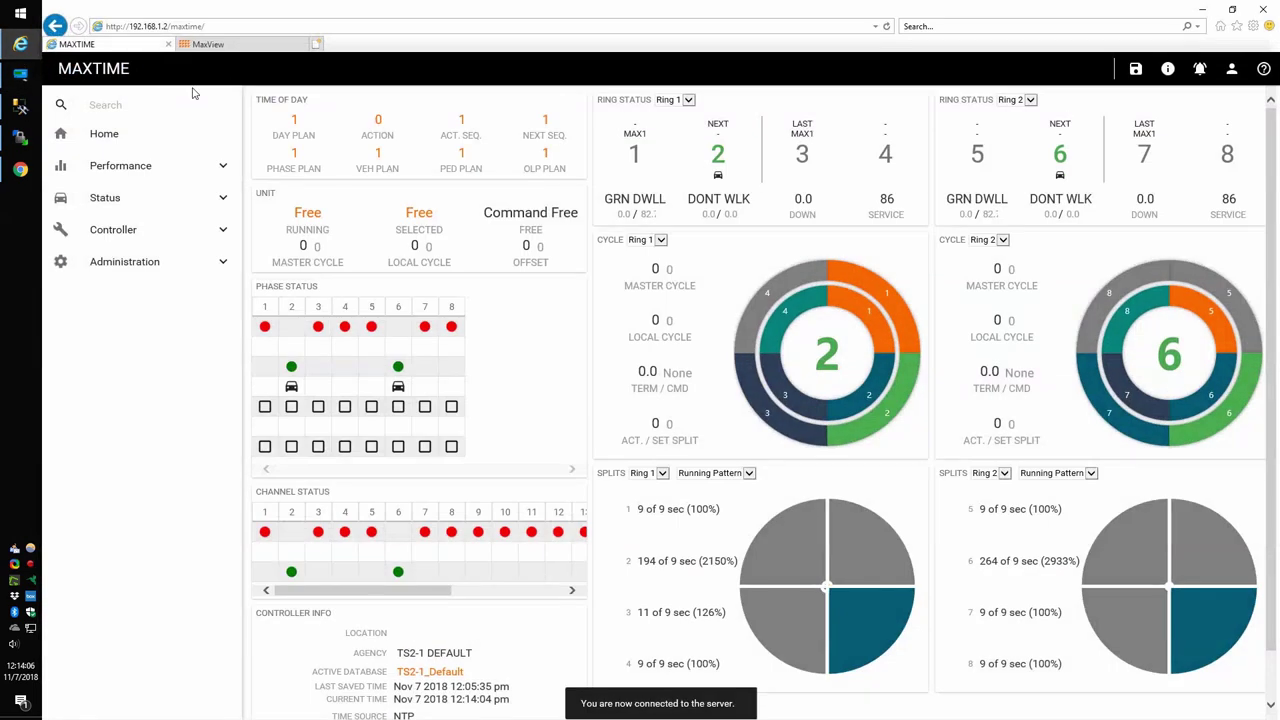
{"action": "left_click", "coordinate": [240, 45]}
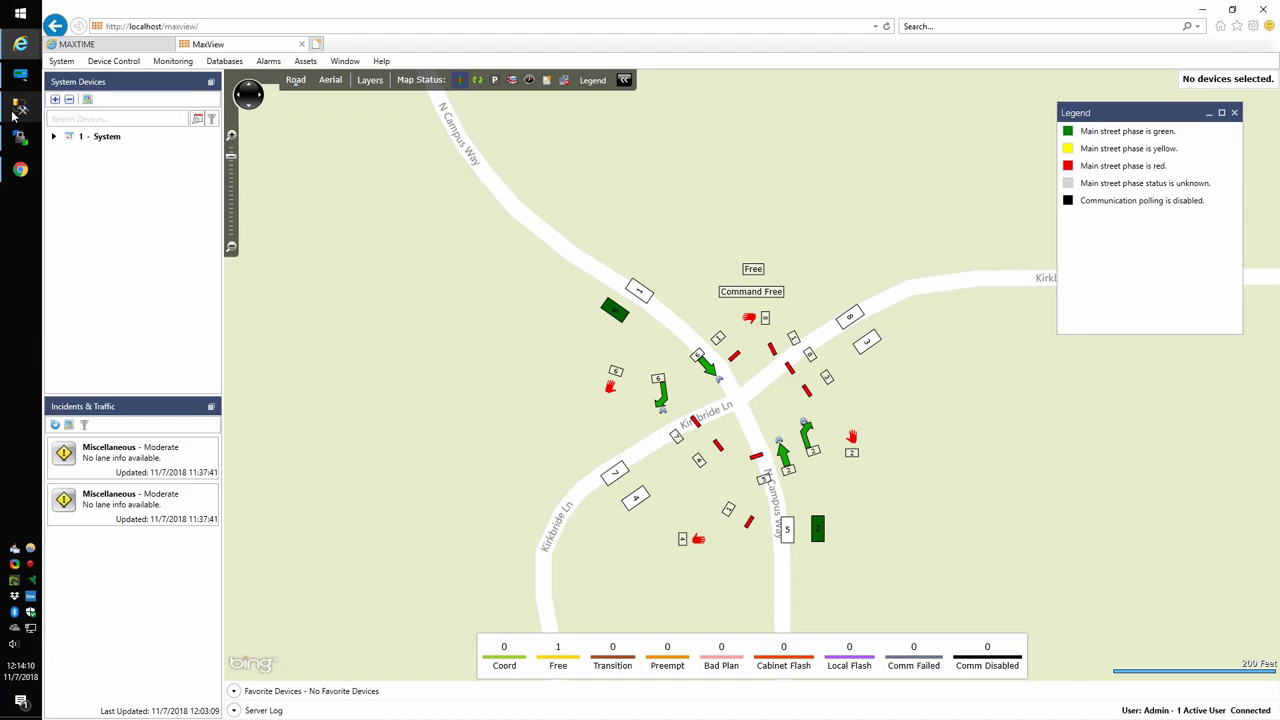
{"action": "left_click", "coordinate": [20, 105]}
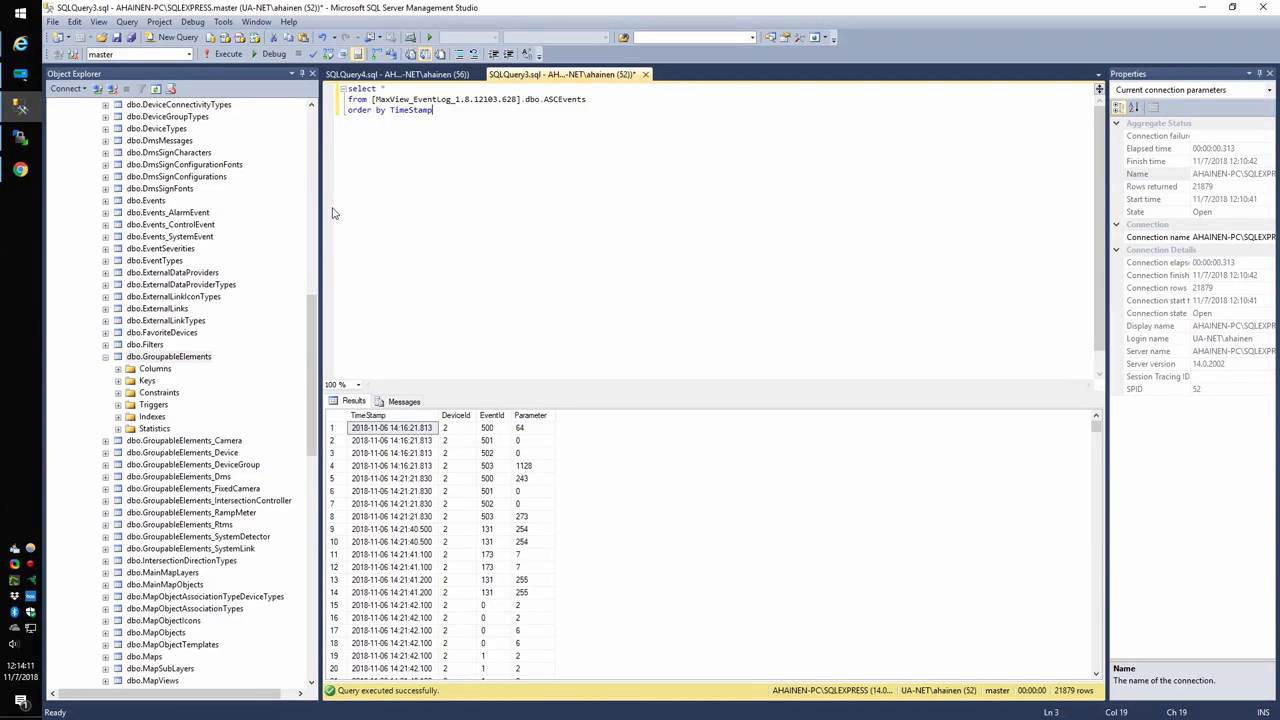
{"action": "left_click", "coordinate": [425, 75]}
{"action": "left_click", "coordinate": [560, 75]}
{"action": "key", "text": "alt+Tab"}
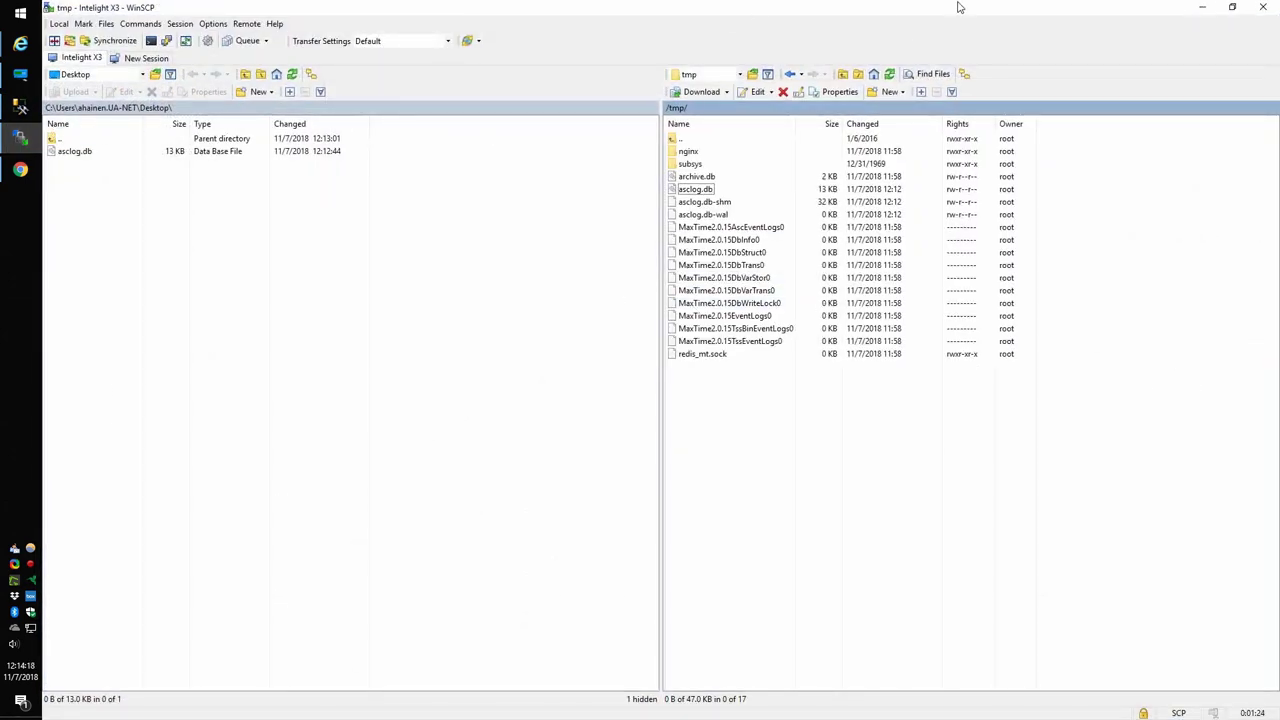
{"action": "left_click", "coordinate": [3, 141]}
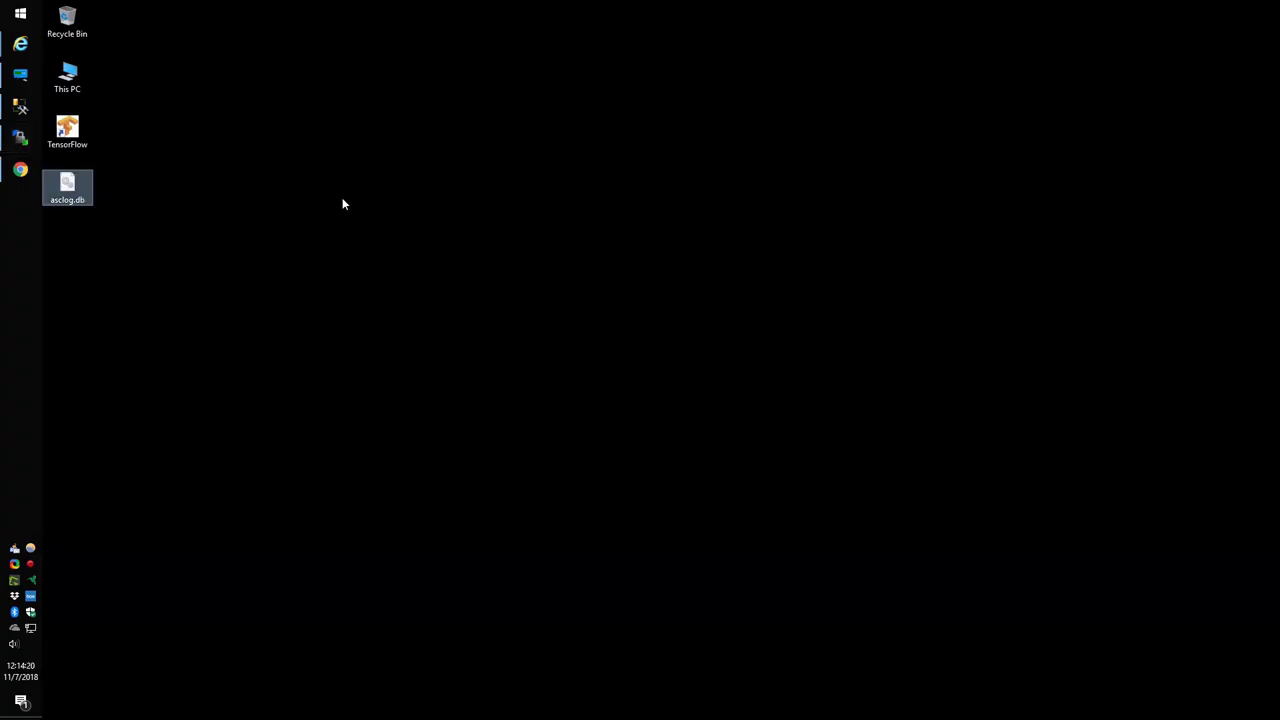